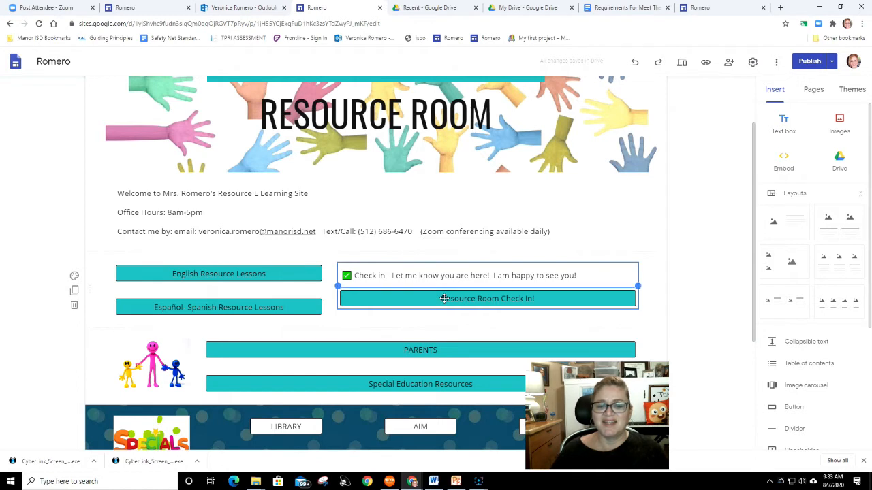
- Delete the PARENTS and Special Education Resources buttons, along with the stick-figure family image beside them
left_click(441, 298)
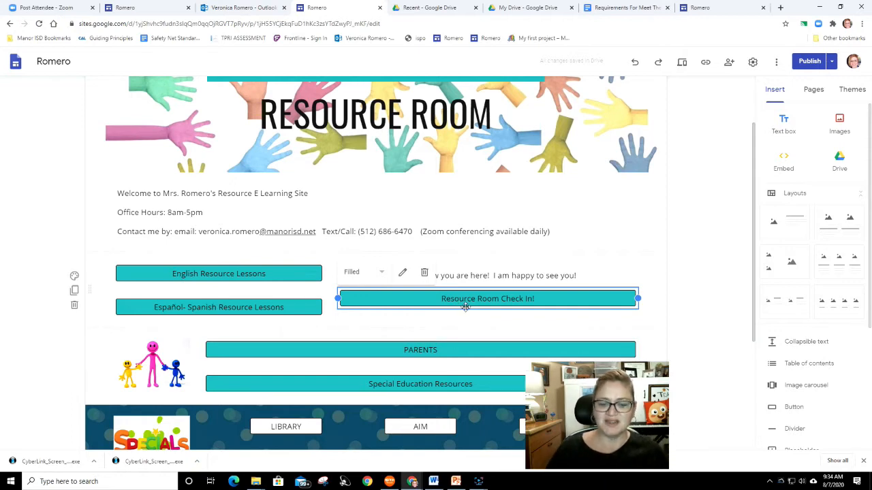
scroll(446, 334, "down", 2)
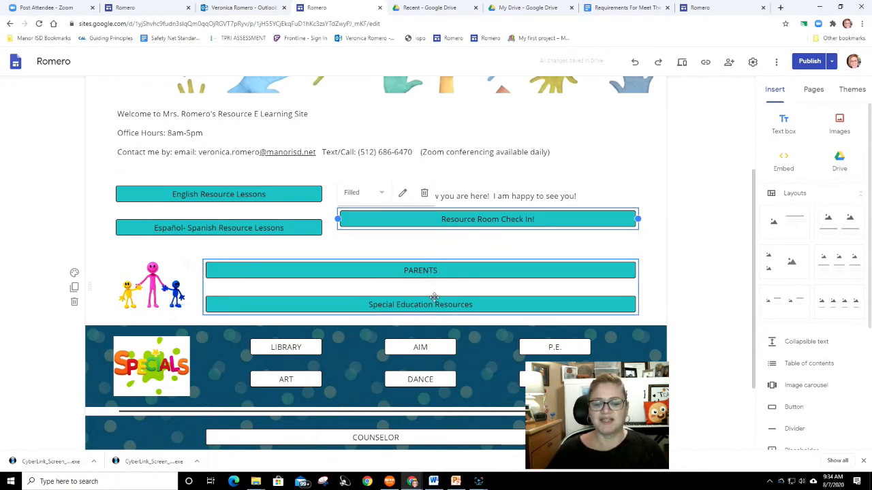
scroll(431, 293, "up", 2)
scroll(431, 293, "up", 1)
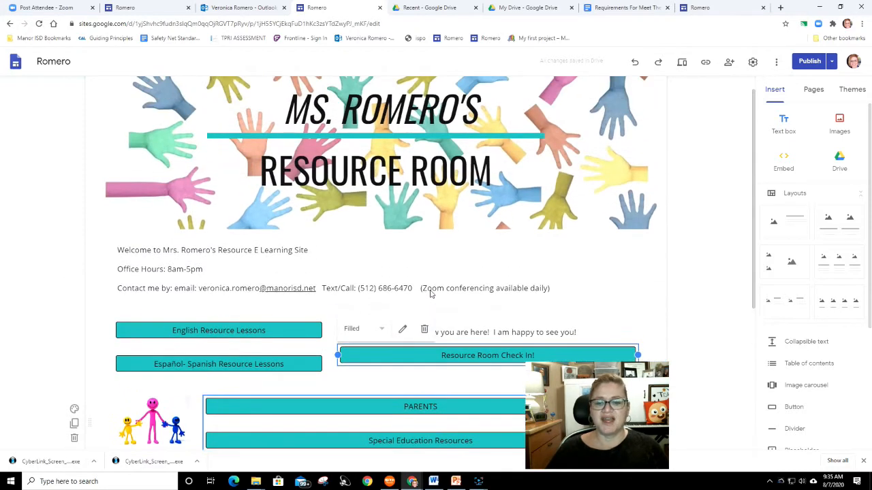
scroll(436, 272, "down", 3)
left_click(440, 268)
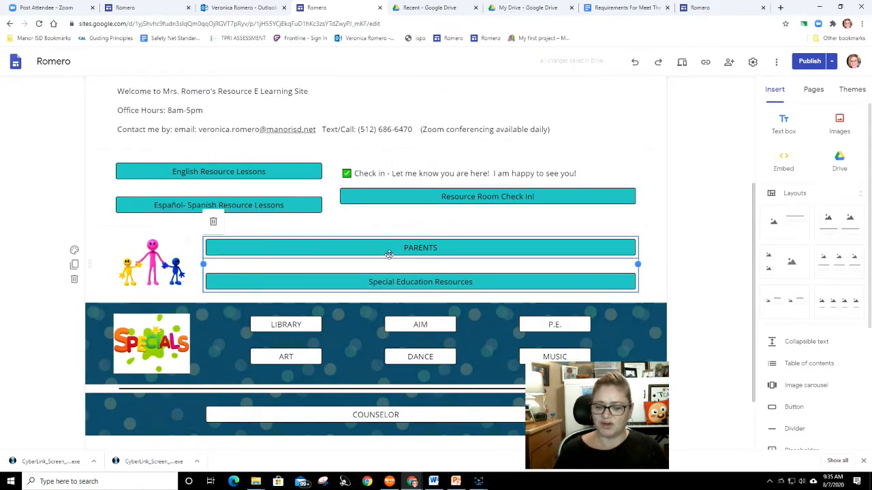
key("Delete")
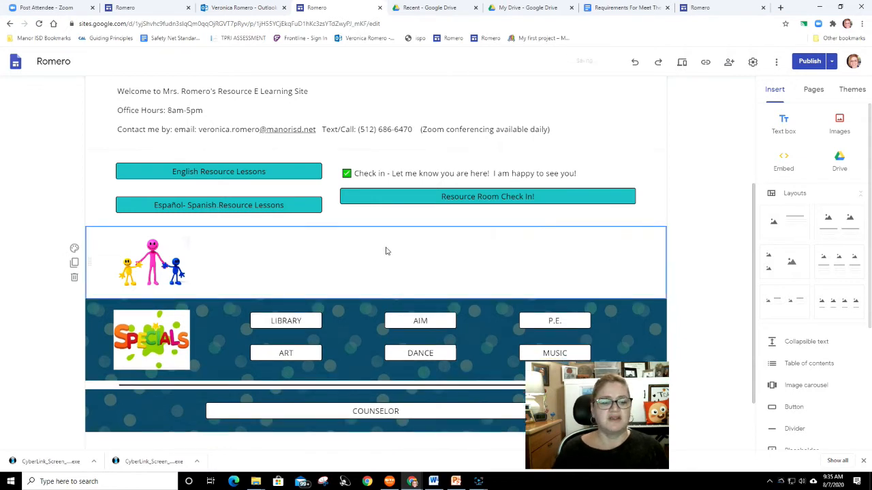
left_click(124, 240)
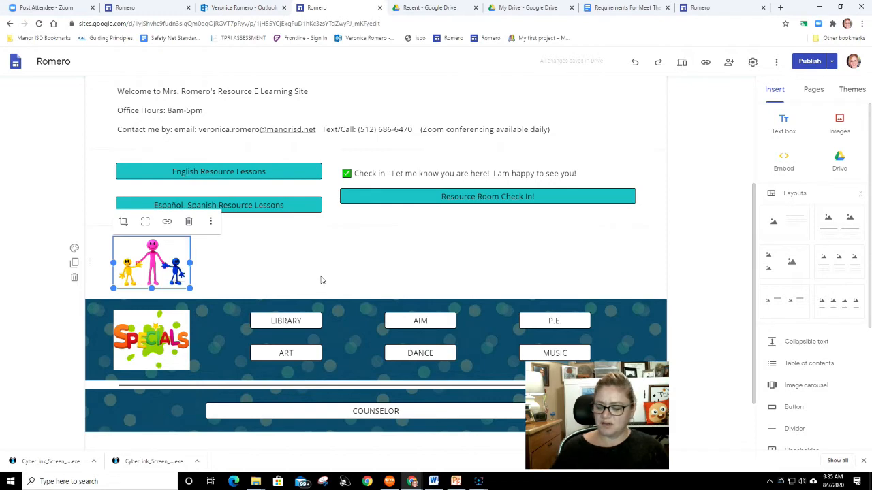
key("Delete")
- Try the Emphasis 2 and Emphasis 1 backgrounds on the Specials section
scroll(232, 228, "up", 1)
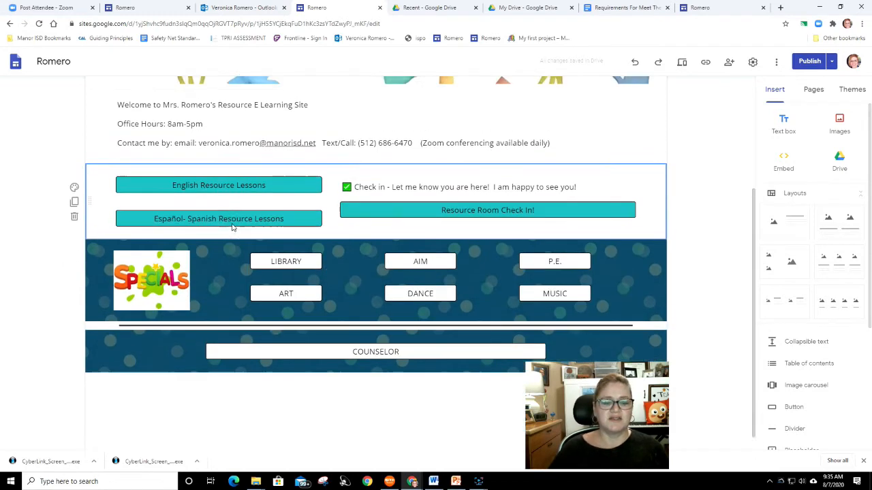
scroll(231, 227, "up", 2)
scroll(321, 272, "down", 3)
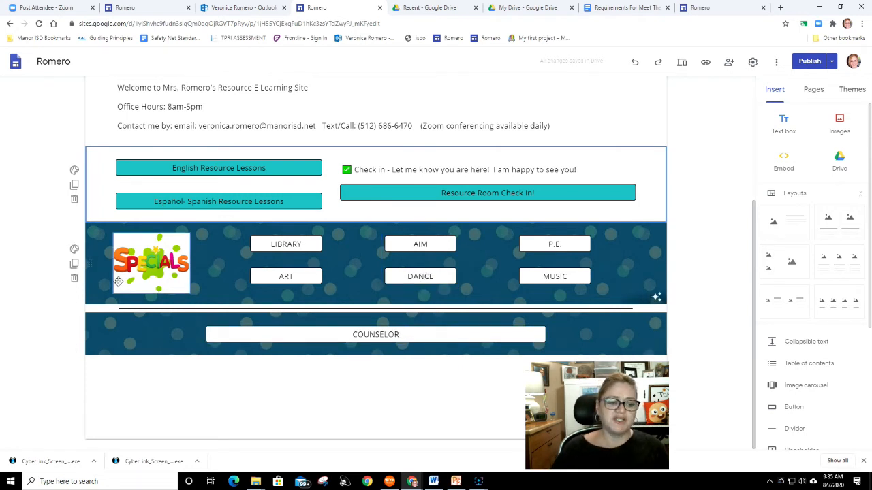
left_click(75, 250)
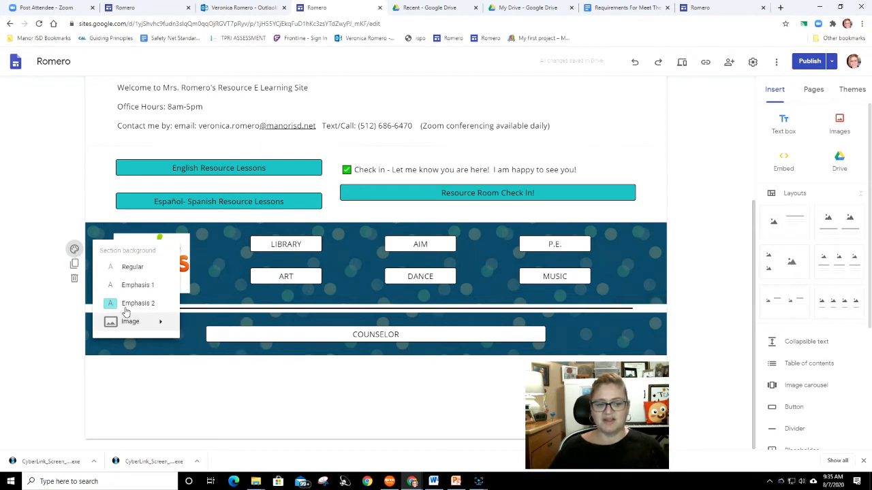
left_click(130, 303)
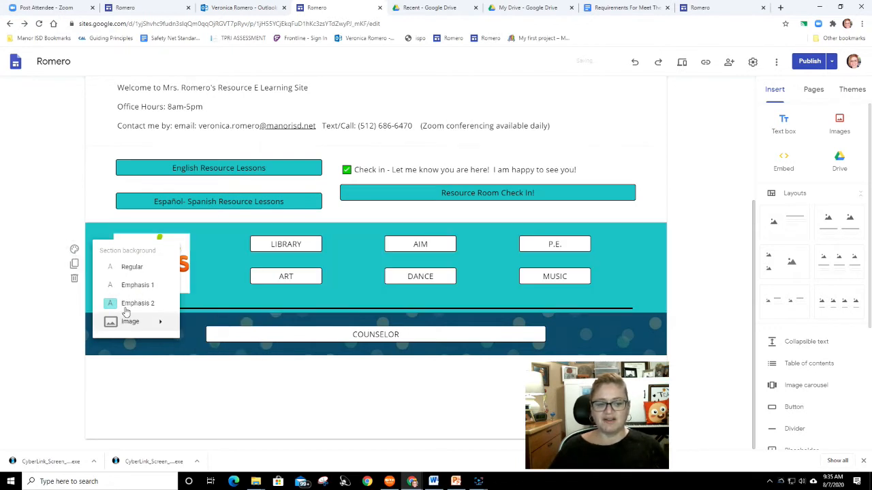
left_click(74, 249)
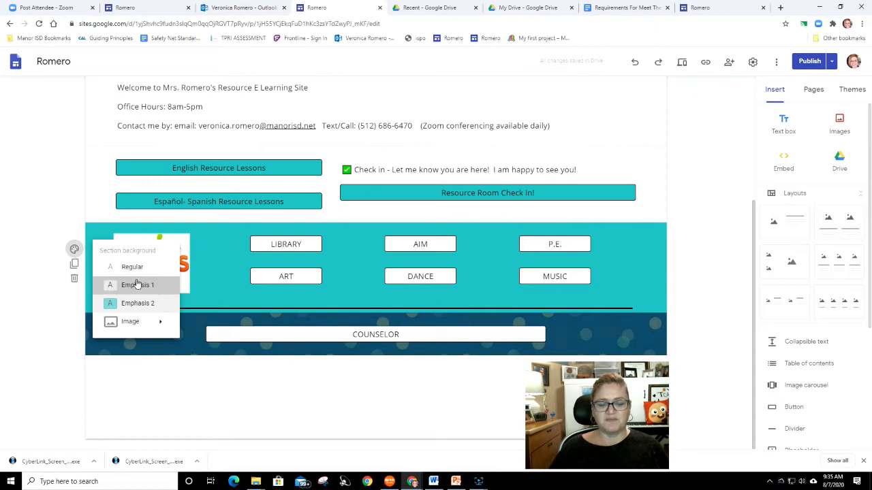
left_click(137, 285)
- Set the Specials section background to Regular
left_click(74, 250)
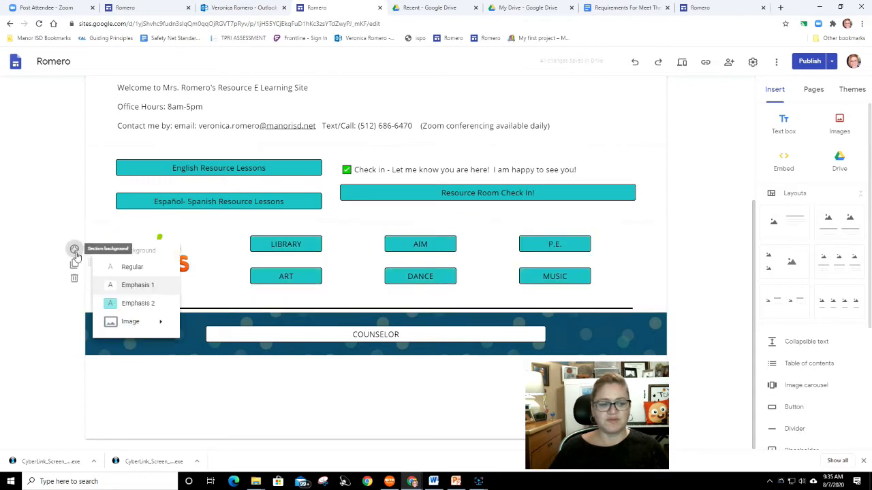
left_click(126, 267)
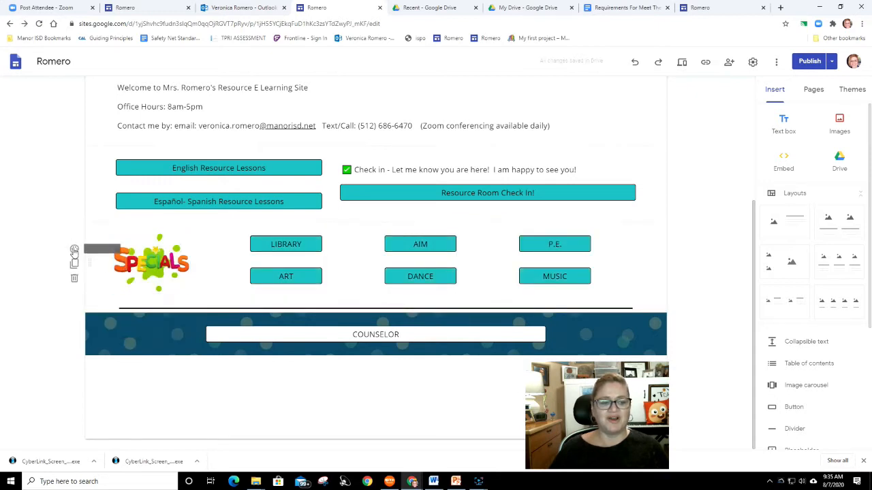
left_click(74, 250)
mouse_move(112, 323)
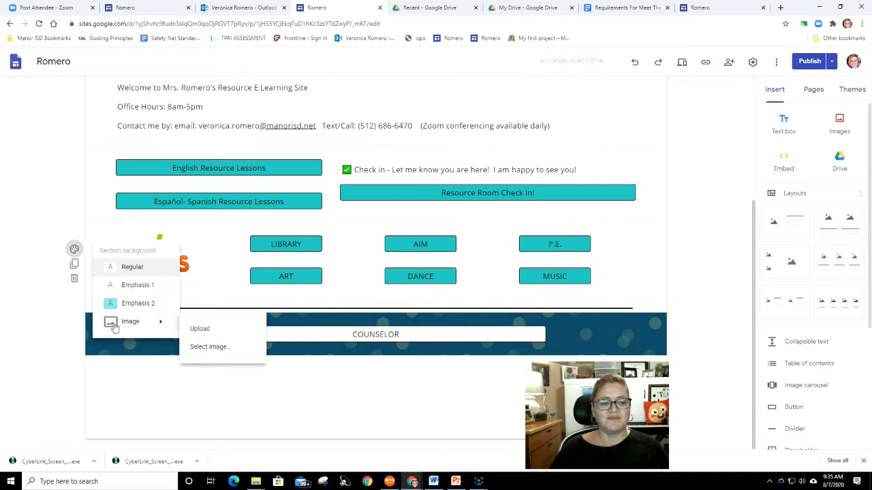
left_click(209, 349)
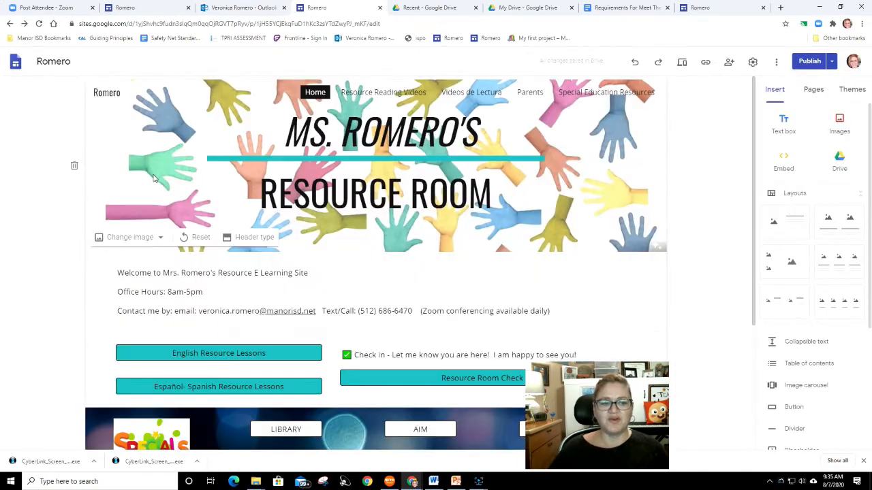
- Open the header image picker, browse the gallery, and search images for emoji
left_click(156, 243)
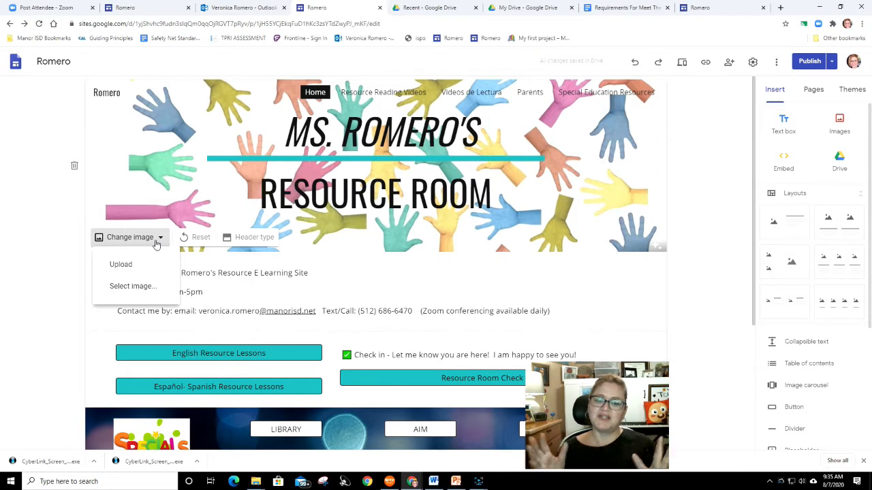
left_click(150, 287)
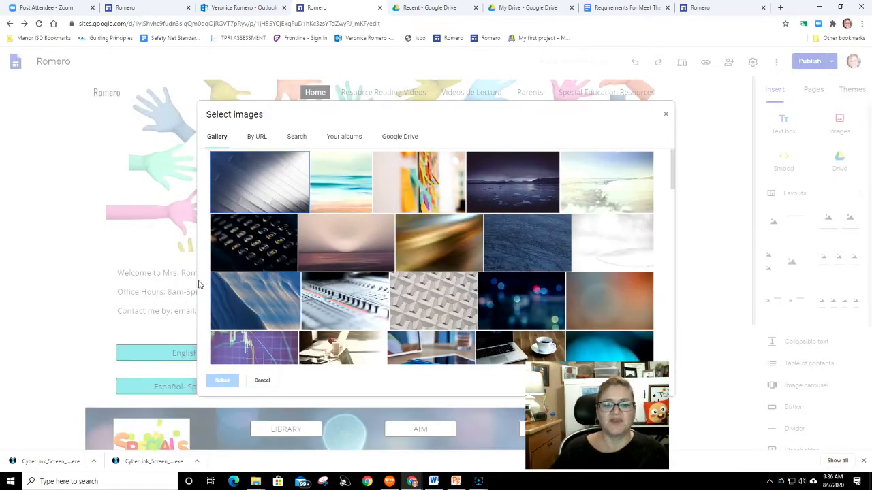
scroll(482, 302, "down", 10)
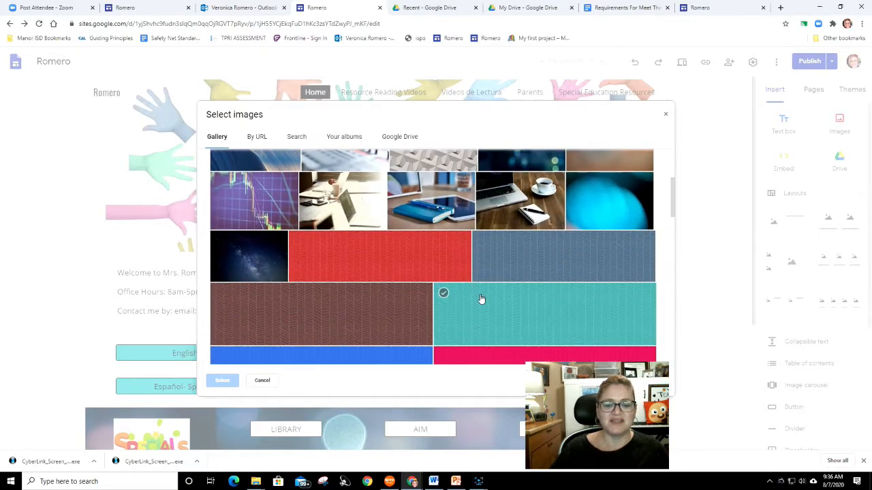
scroll(477, 303, "down", 10)
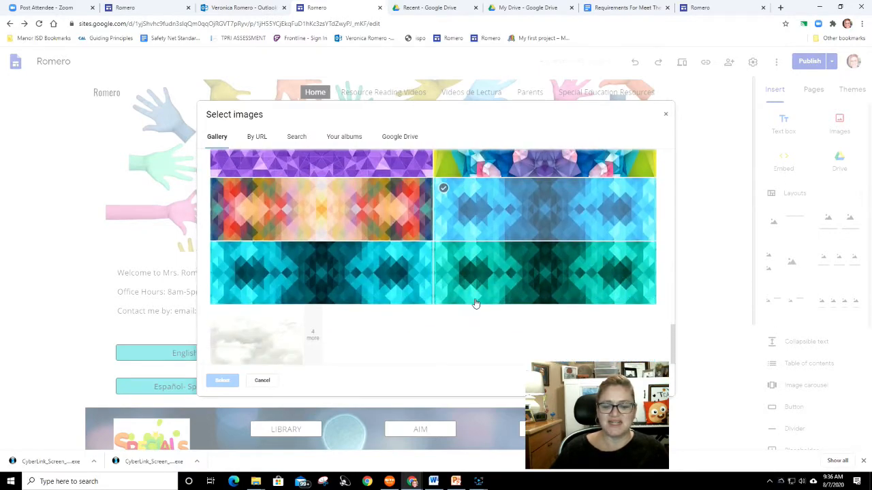
scroll(472, 304, "up", 15)
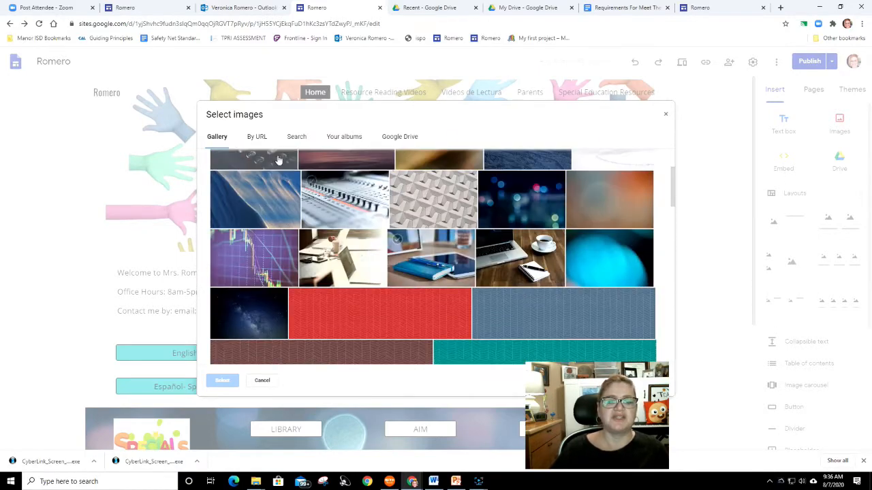
left_click(259, 138)
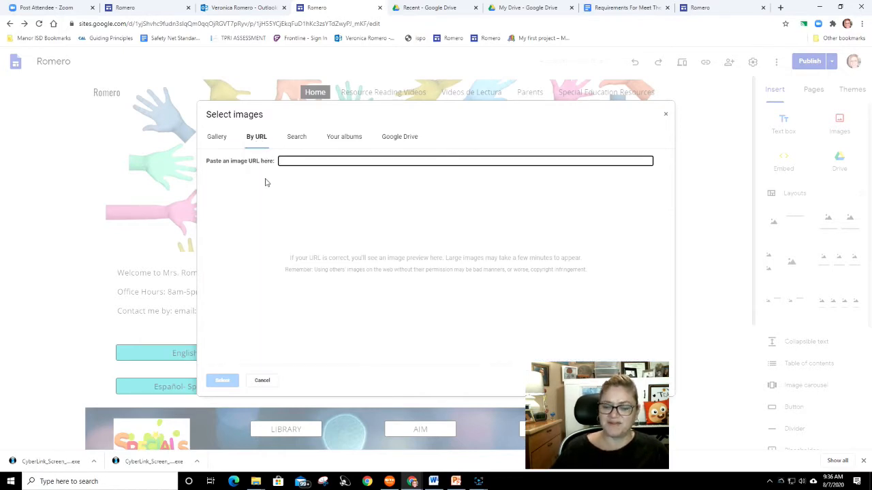
left_click(296, 139)
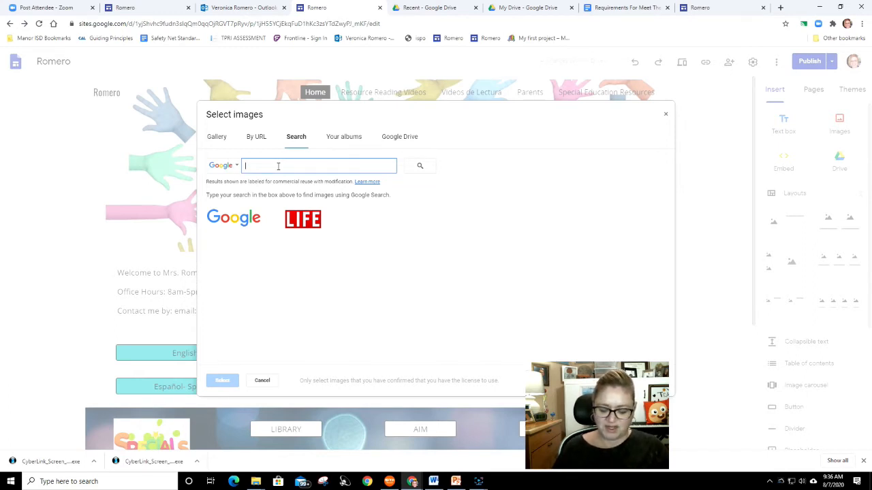
type("emo")
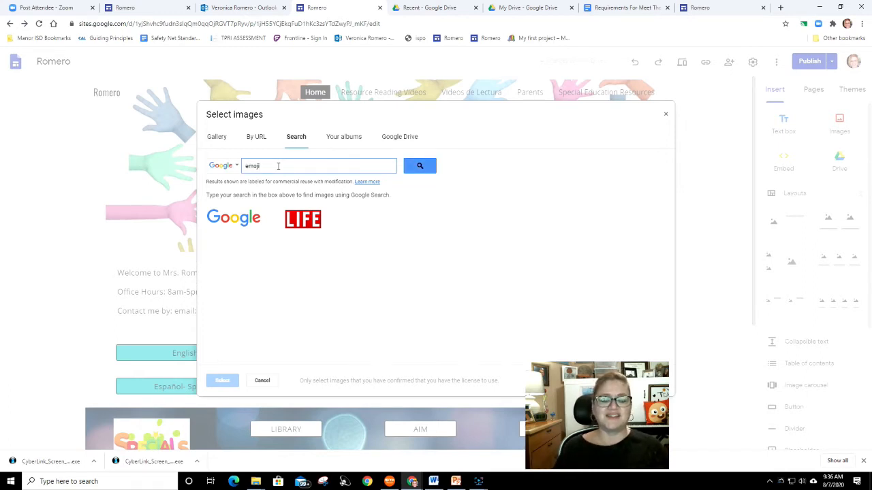
type("ji")
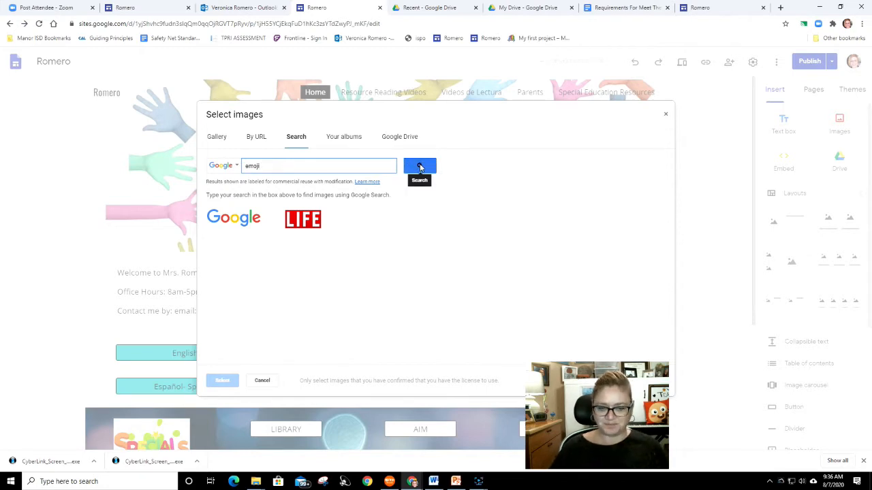
left_click(419, 167)
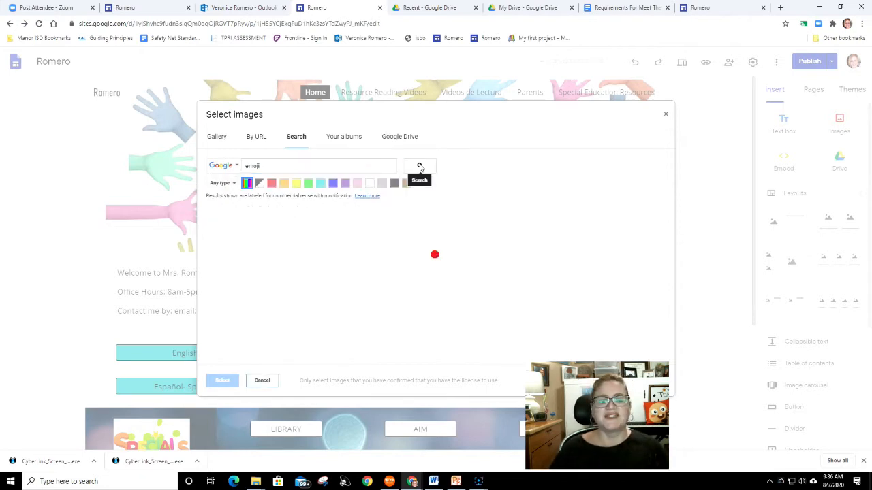
- Replace the header image with the red smiley-ball photo from the emoji results
scroll(437, 282, "down", 5)
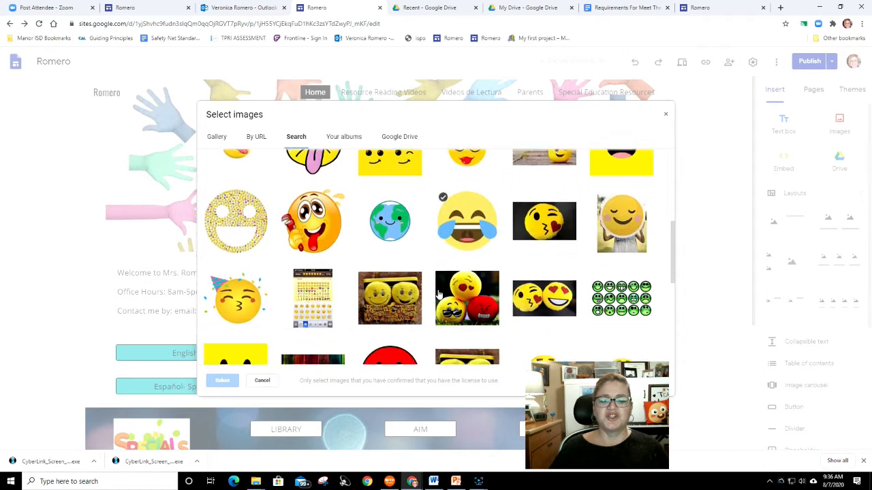
scroll(586, 320, "down", 5)
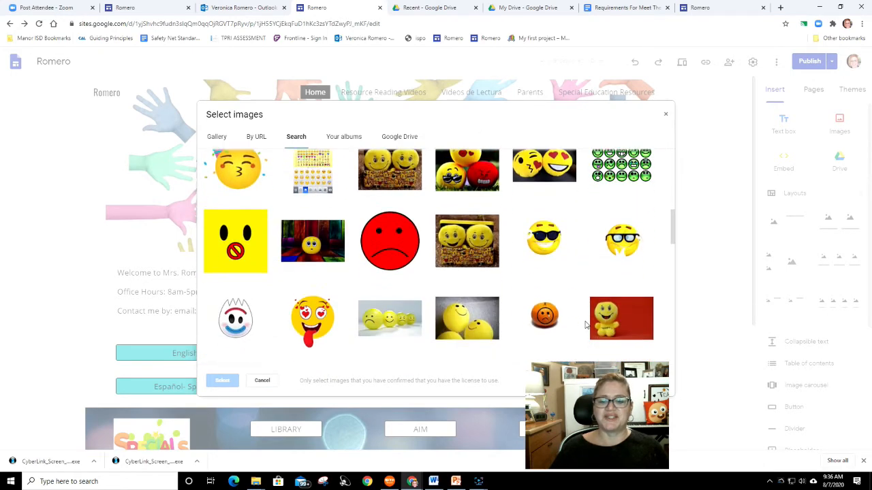
scroll(579, 327, "down", 5)
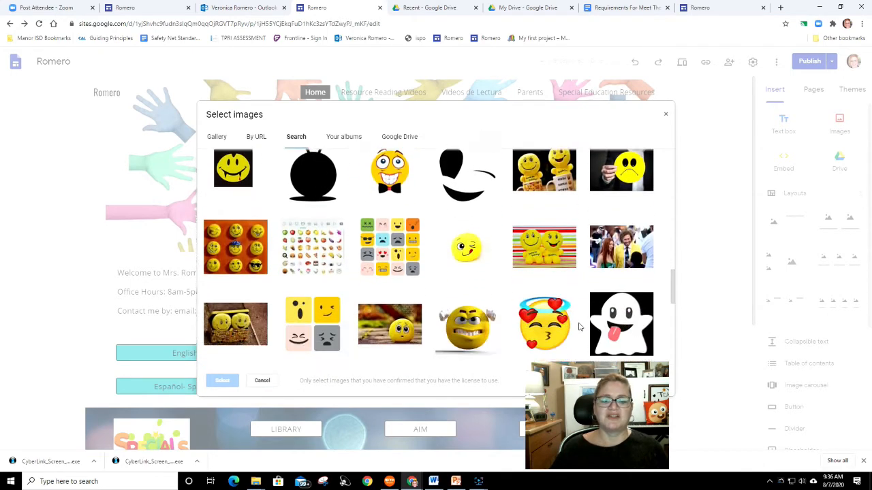
scroll(577, 328, "up", 1)
scroll(559, 328, "down", 3)
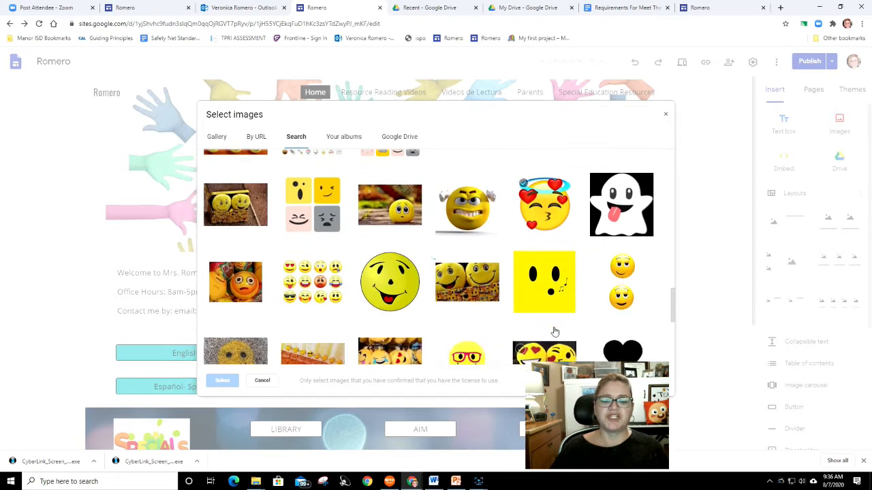
scroll(544, 327, "down", 2)
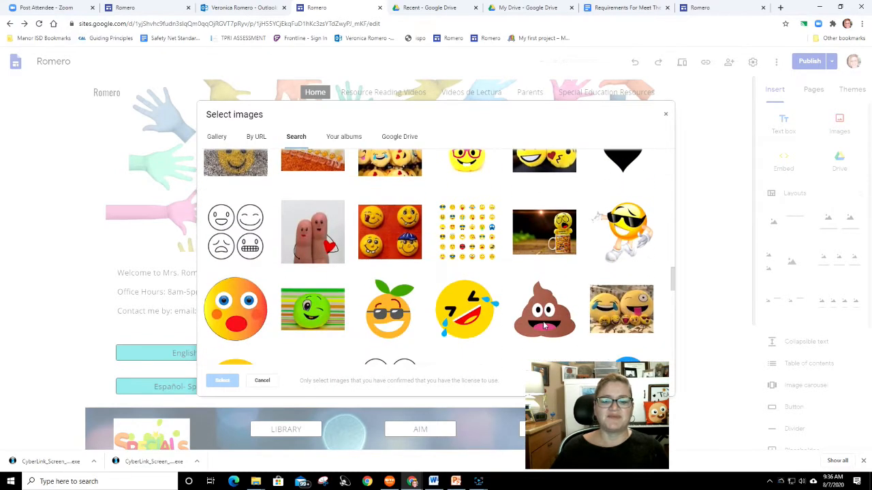
left_click(441, 247)
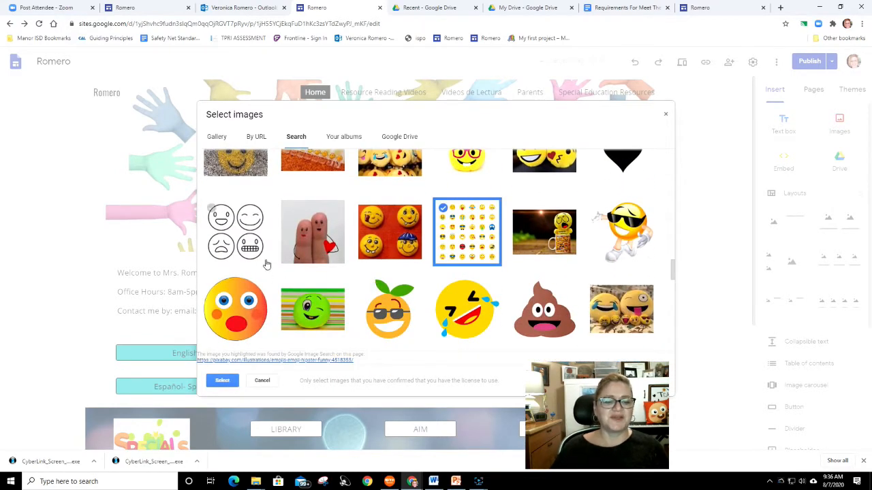
left_click(234, 243)
scroll(408, 287, "down", 5)
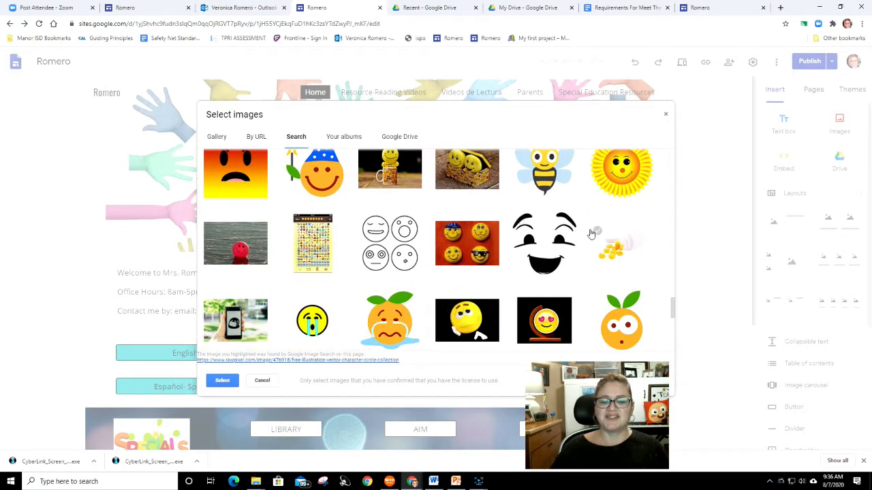
scroll(475, 255, "down", 1)
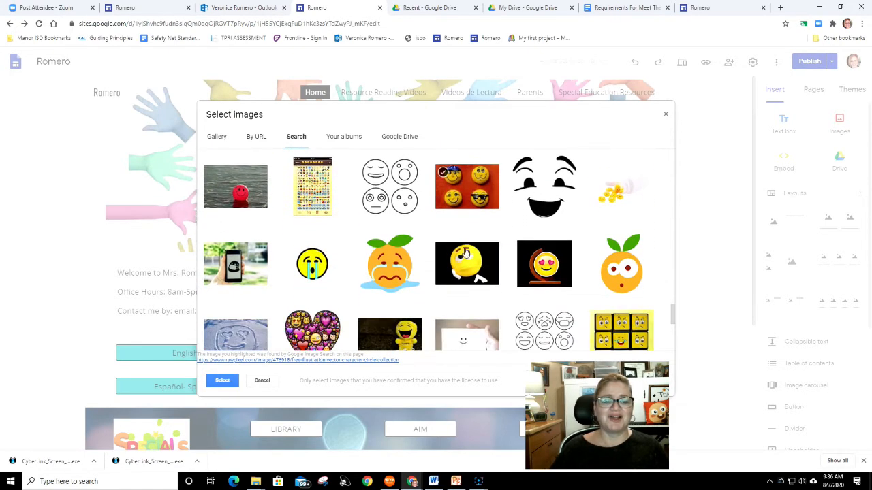
left_click(251, 192)
left_click(230, 385)
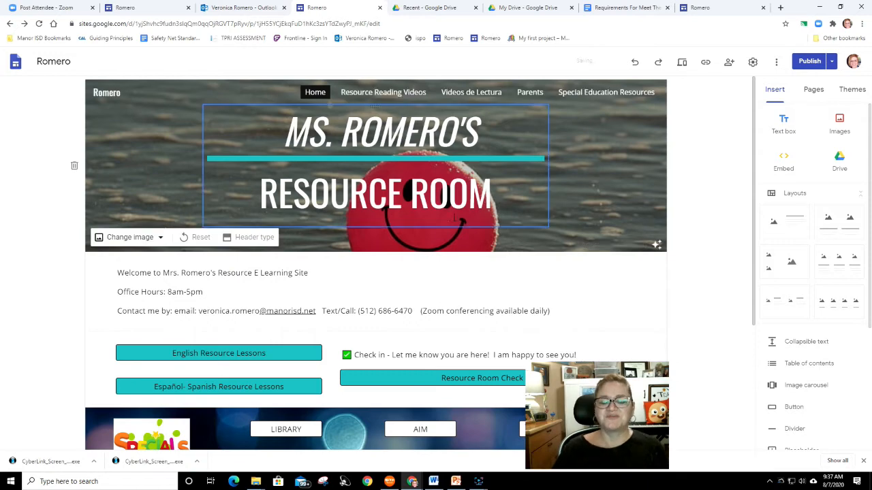
- Open the Resource Reading Videos page
left_click(372, 96)
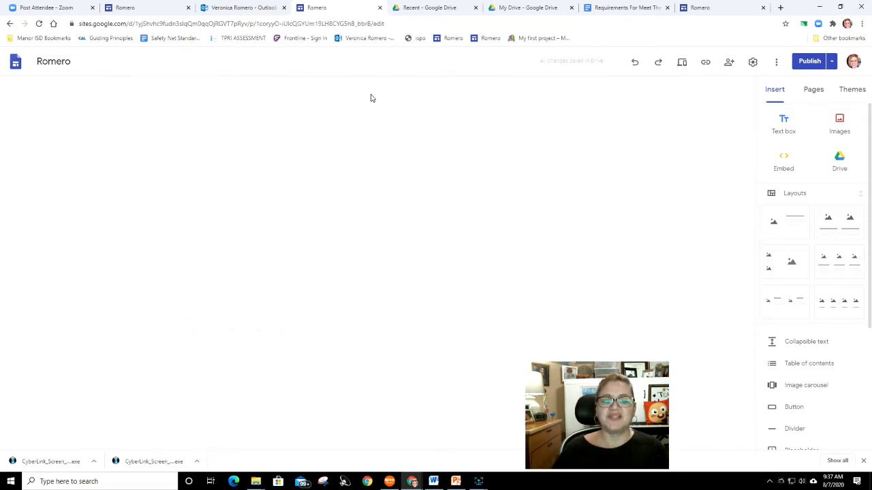
- Browse through the site's other pages and return to the Home page
left_click(473, 94)
left_click(532, 94)
left_click(586, 96)
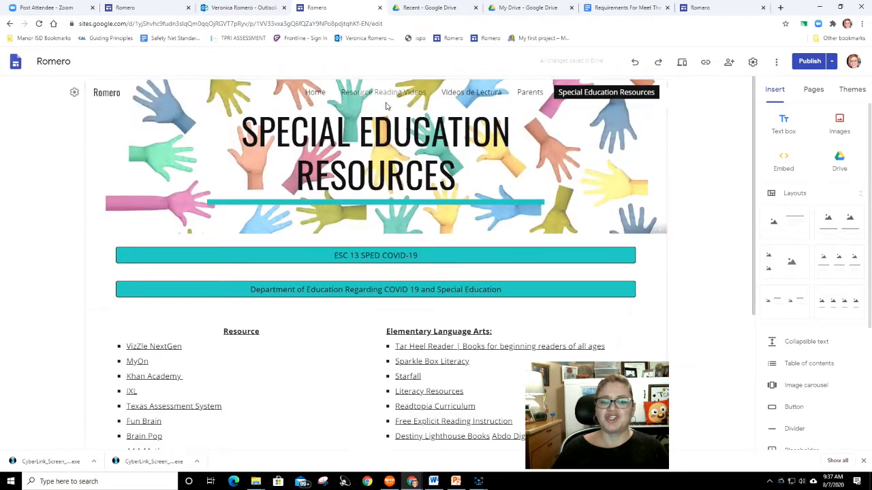
left_click(315, 94)
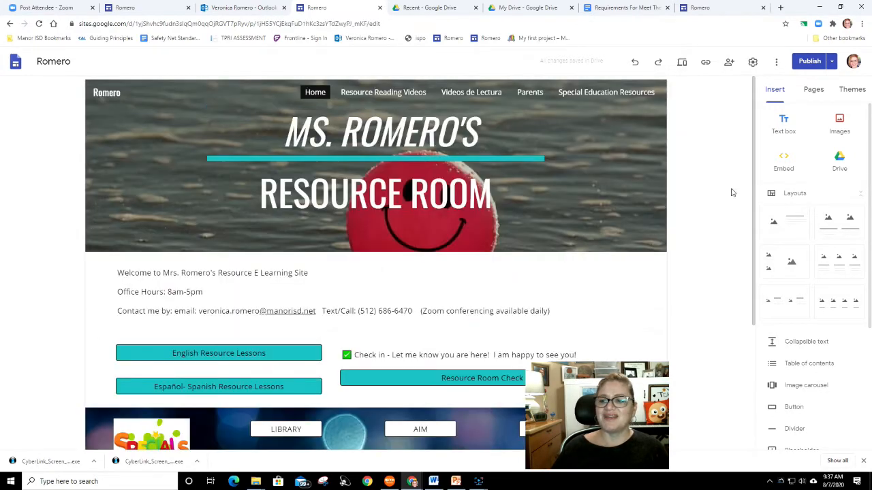
- Hide the Resource Reading Videos page from navigation, then show it in navigation again
left_click(814, 90)
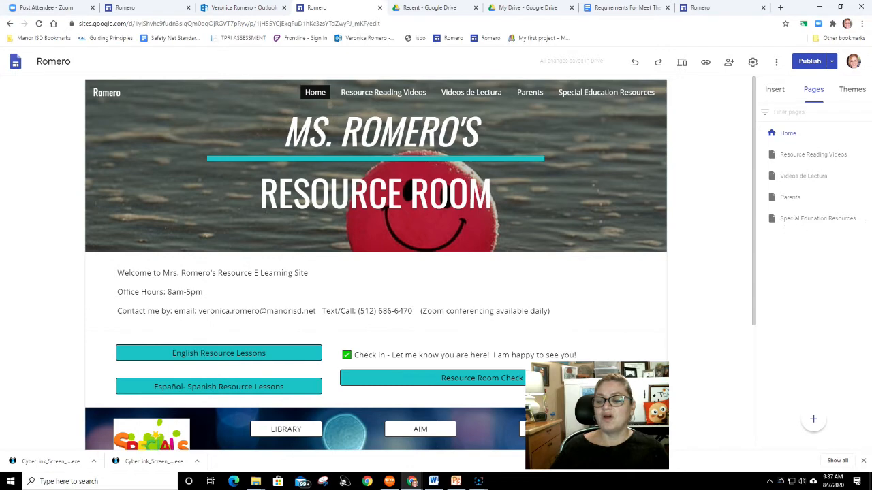
left_click(866, 157)
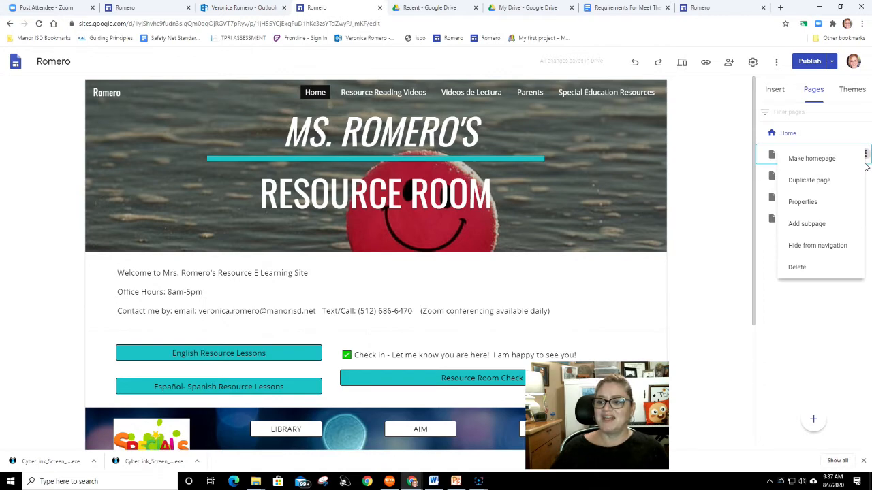
left_click(842, 252)
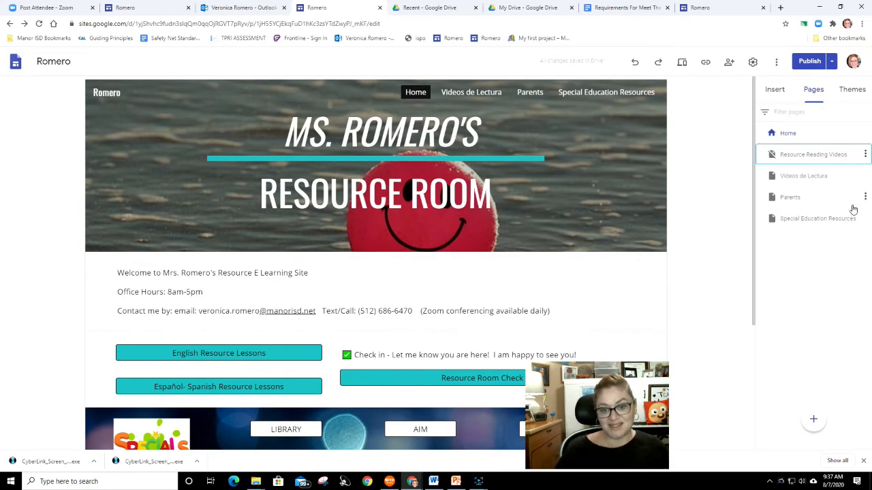
left_click(865, 155)
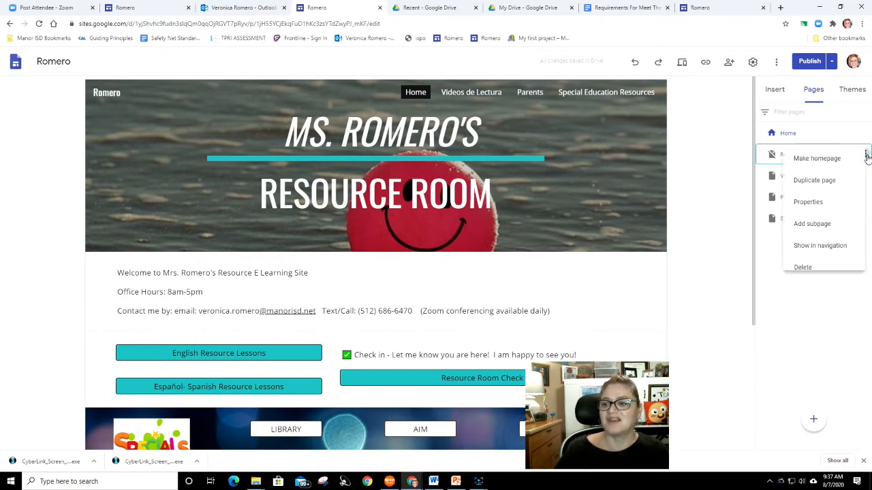
left_click(800, 249)
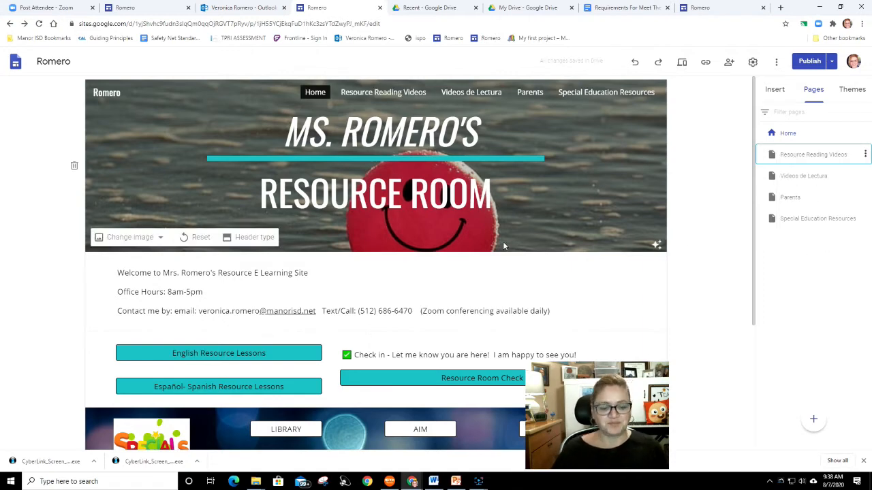
scroll(442, 315, "down", 3)
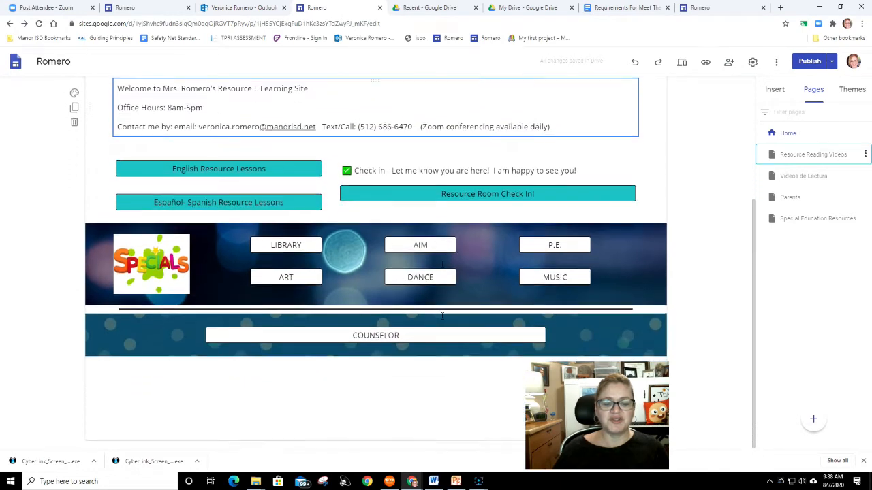
scroll(442, 315, "up", 3)
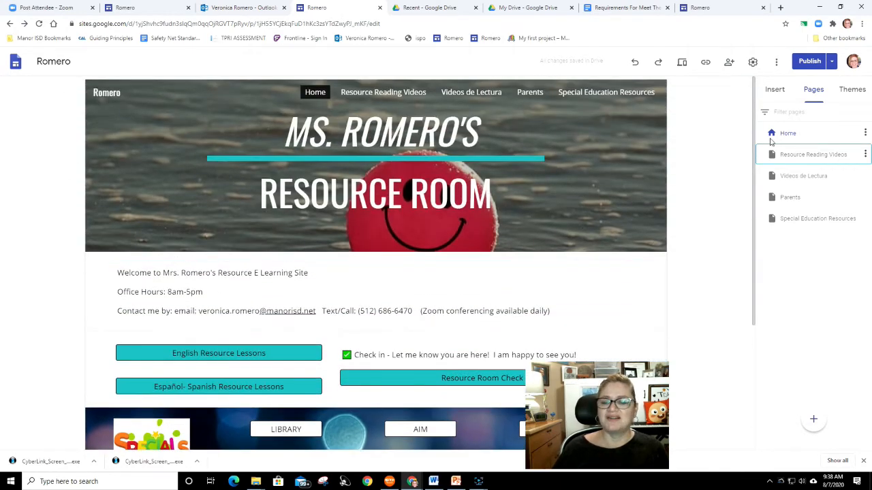
- Start inserting a button on the home page named Main OME e-learning site
left_click(775, 92)
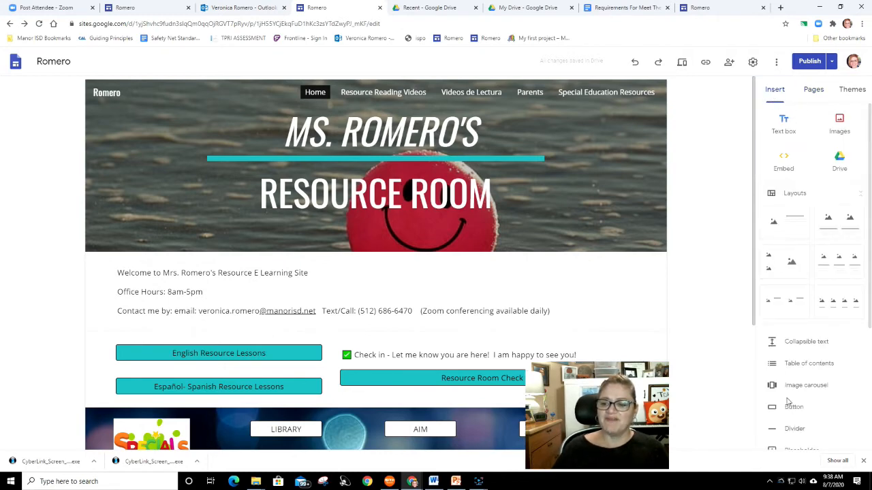
scroll(806, 346, "down", 3)
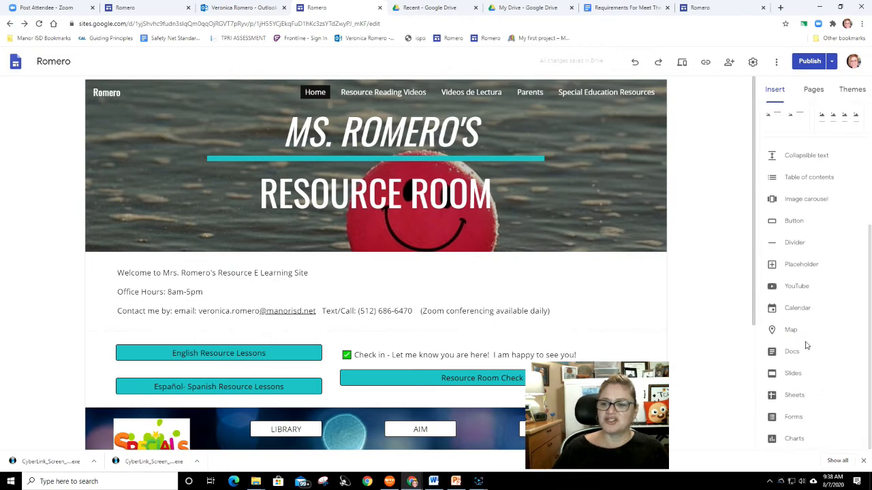
scroll(807, 346, "up", 1)
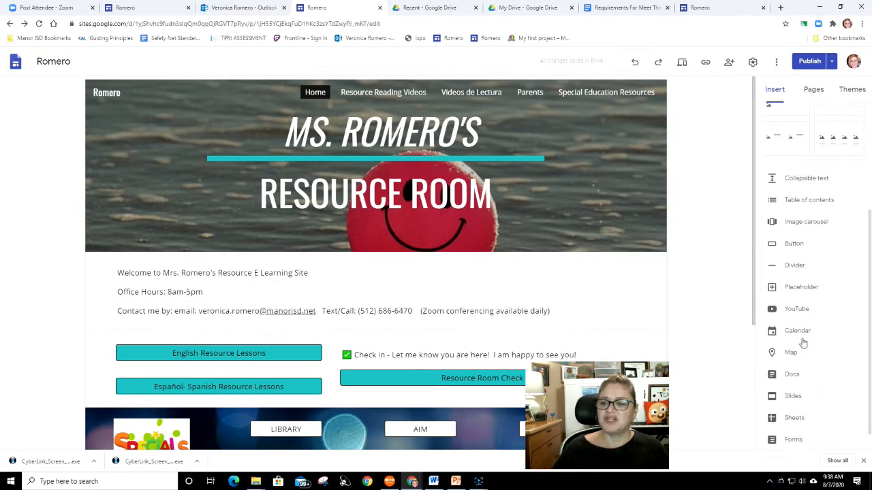
left_click(792, 245)
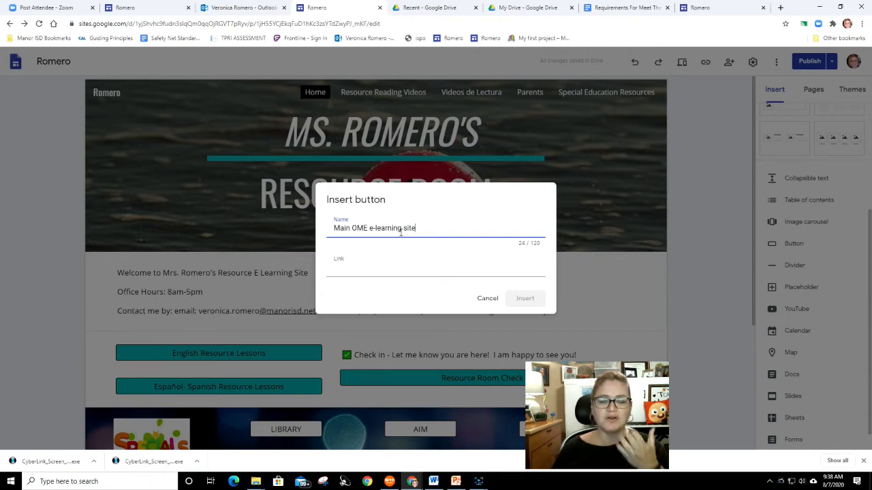
- Open a new tab and go to the Oak Meadows Elementary page through the Manor ISD school list
left_click(781, 7)
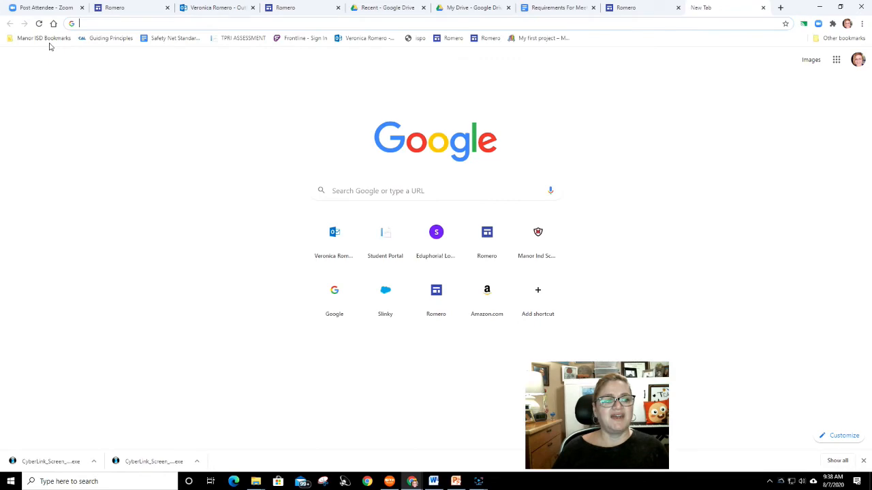
left_click(47, 39)
left_click(54, 73)
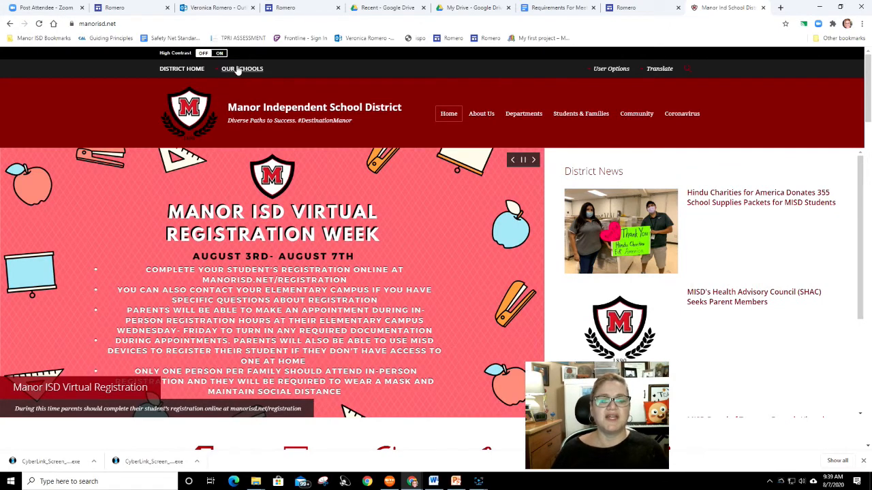
left_click(236, 73)
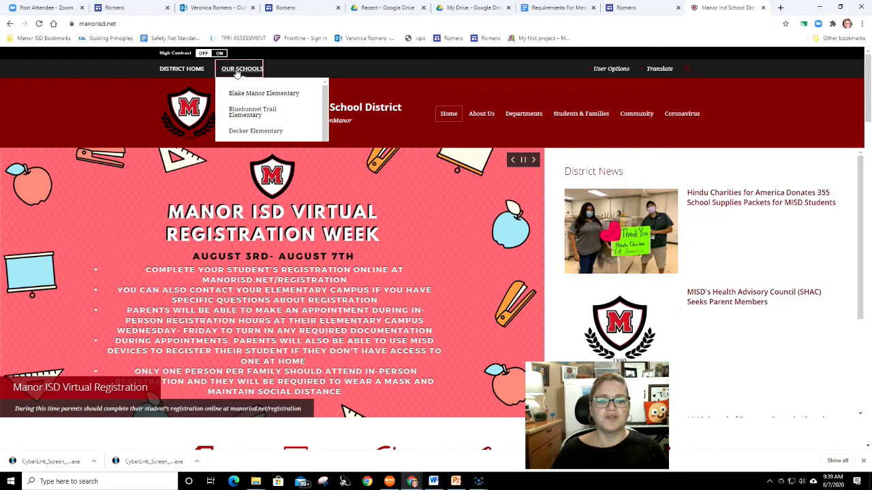
scroll(249, 165, "down", 4)
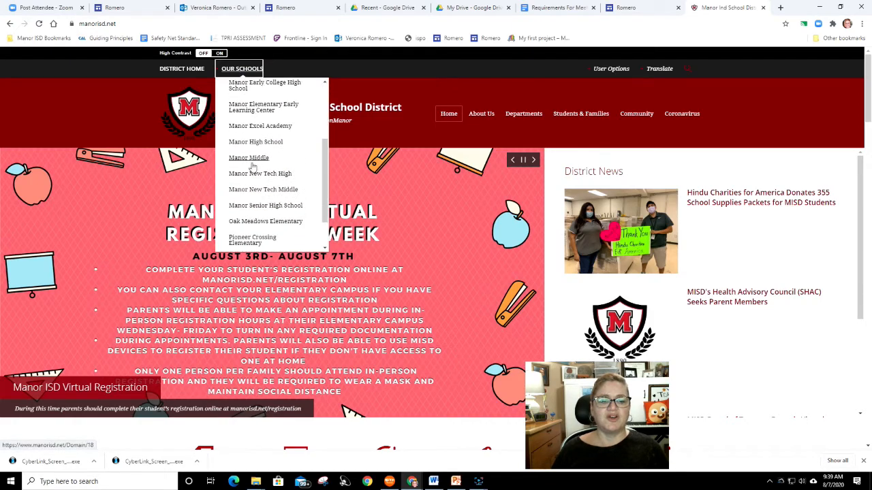
left_click(249, 176)
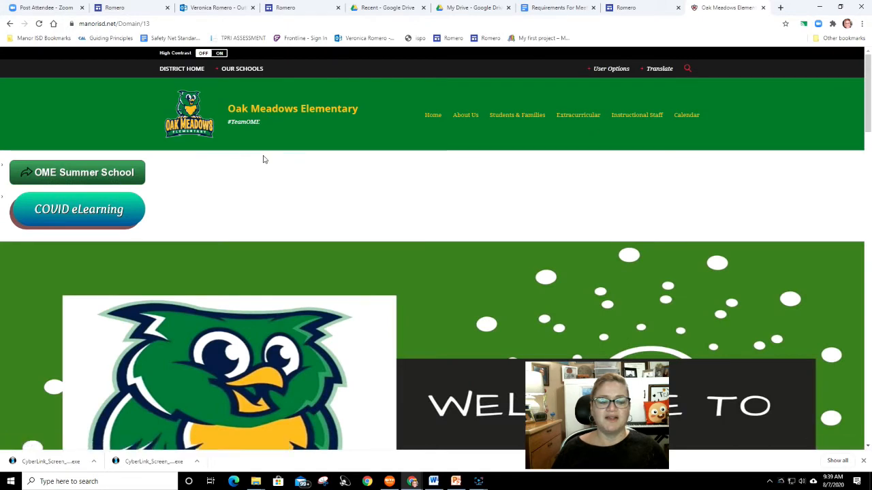
- Open the COVID eLearning site for Oak Meadows and copy its web address
left_click(99, 215)
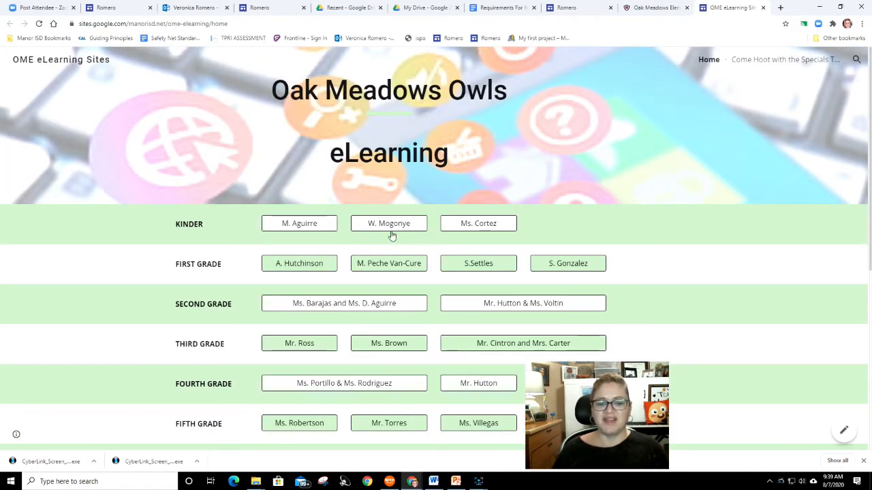
scroll(405, 279, "down", 1)
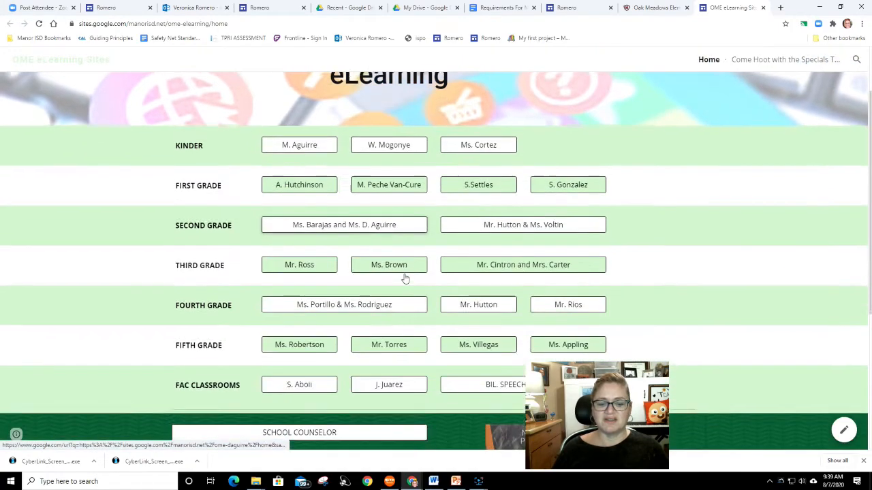
scroll(405, 279, "down", 1)
scroll(409, 290, "up", 2)
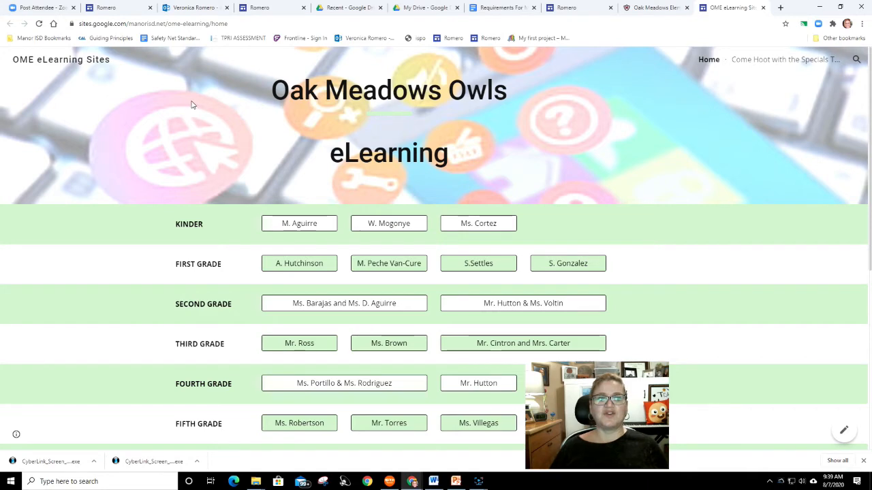
left_click(155, 24)
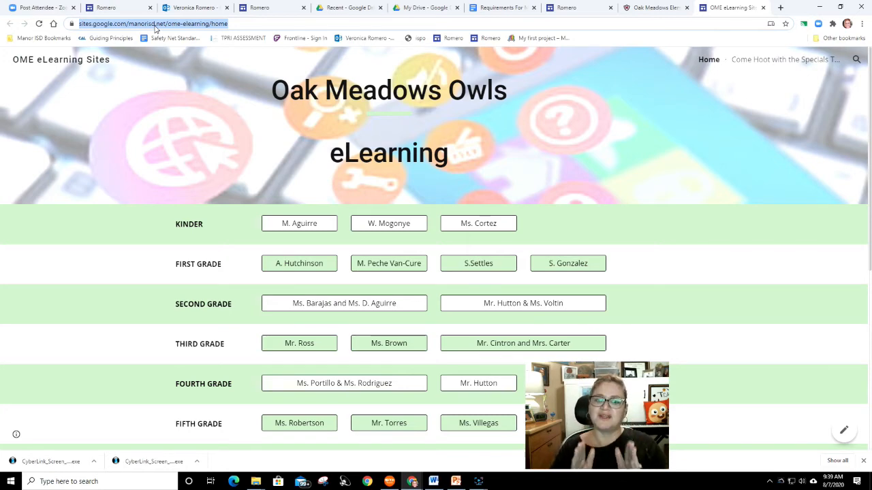
right_click(155, 27)
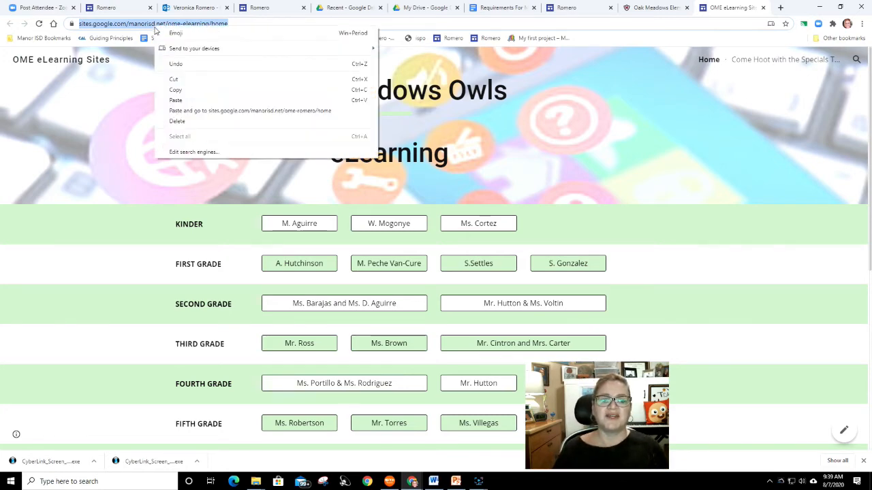
left_click(187, 97)
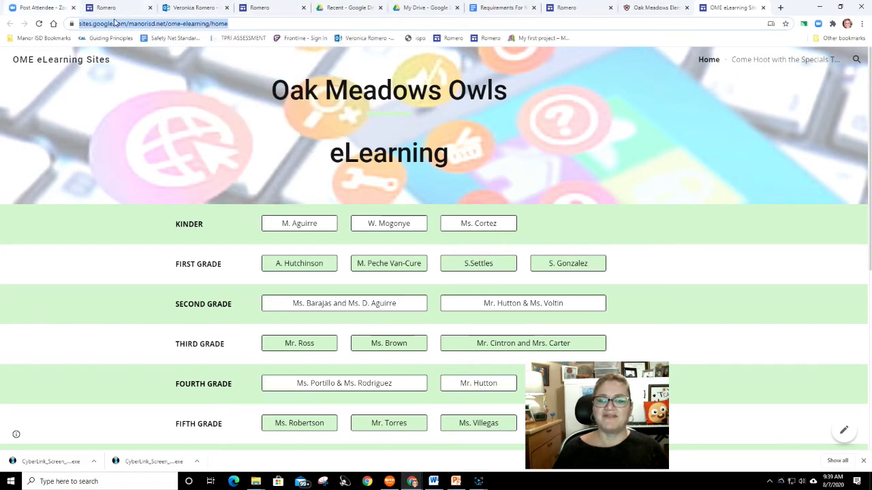
- Close the published Romero site tab and return to the site editor's button dialog
left_click(563, 11)
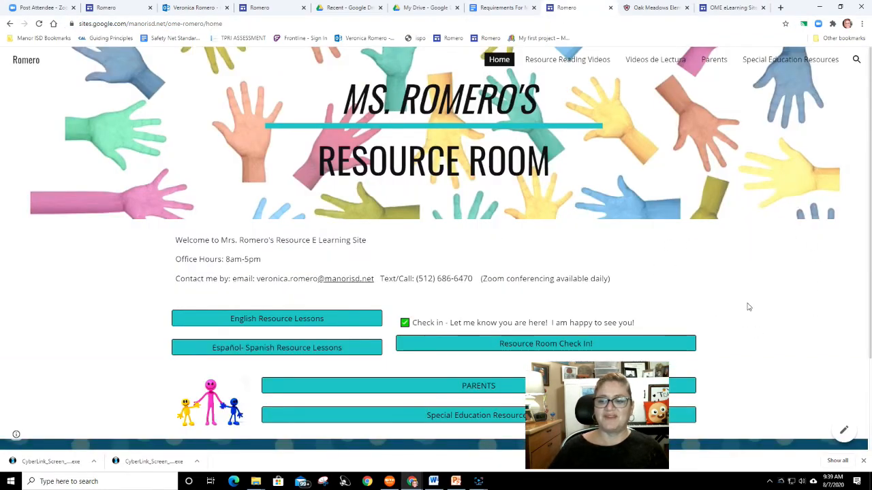
left_click(610, 8)
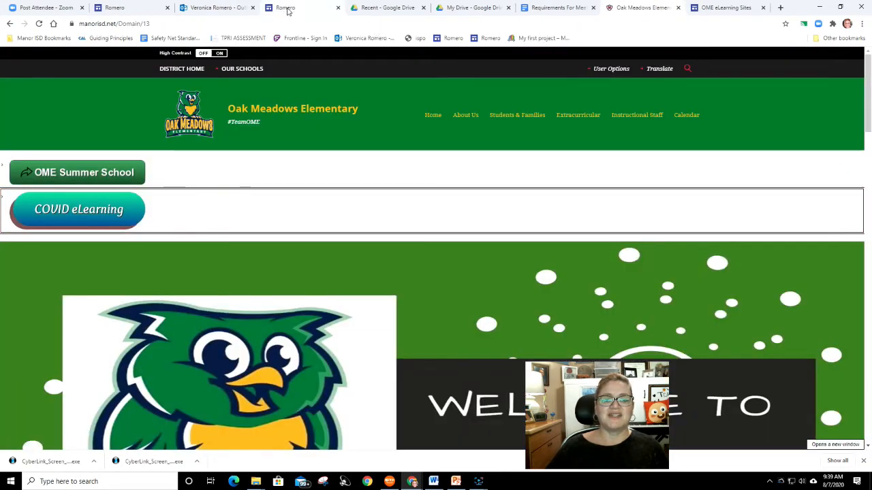
left_click(287, 11)
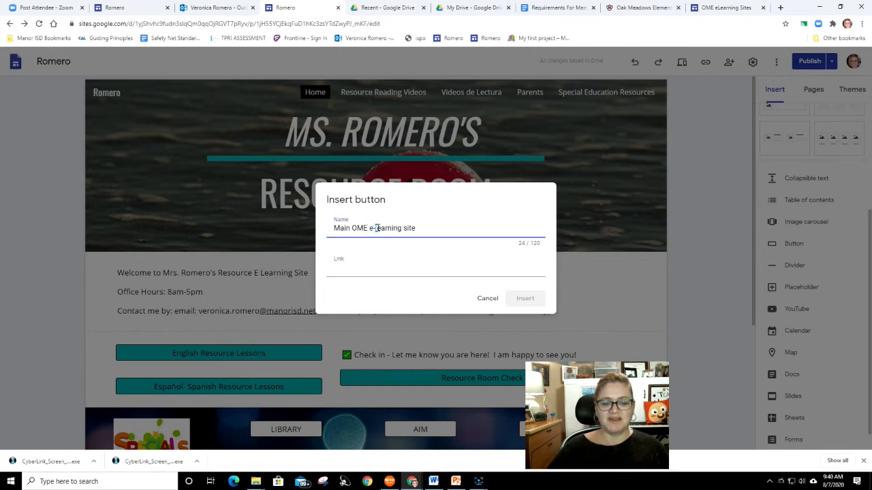
- Correct the button name to Main OME e-Learning Site
key("BackSpace")
type("L")
left_click(409, 242)
key("BackSpace")
type("S")
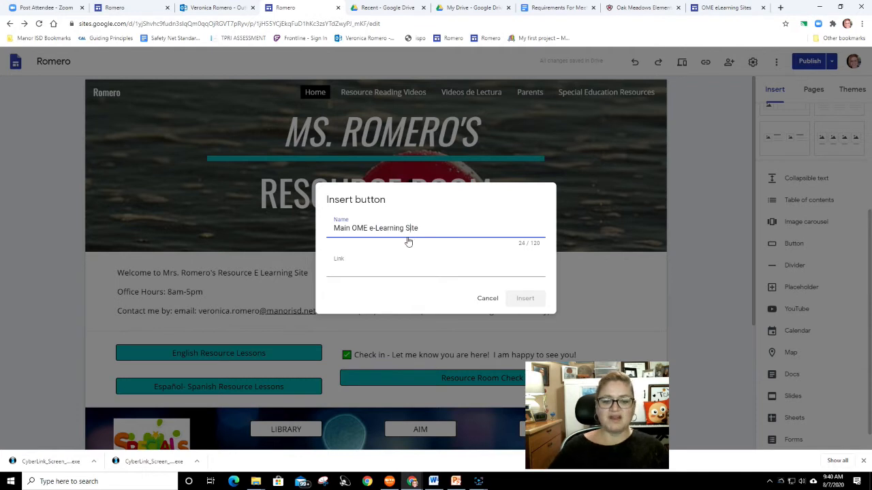
- Paste the copied OME eLearning address as the button link and insert the button
right_click(399, 265)
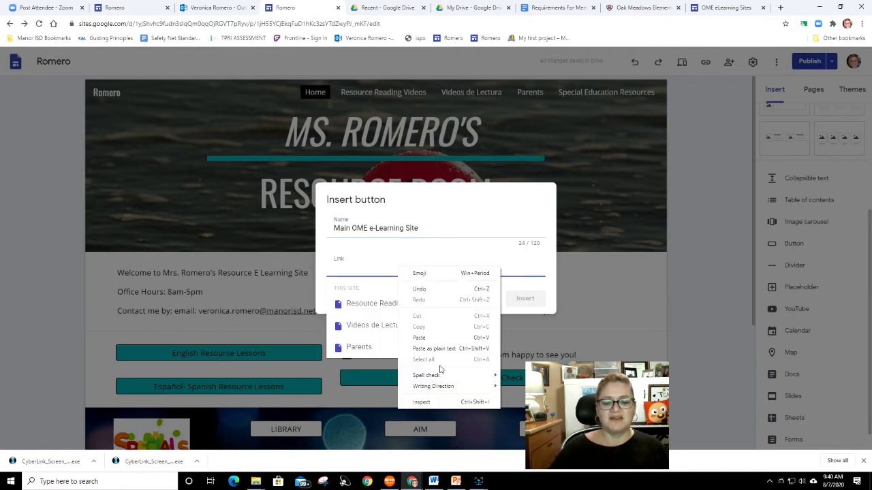
left_click(430, 337)
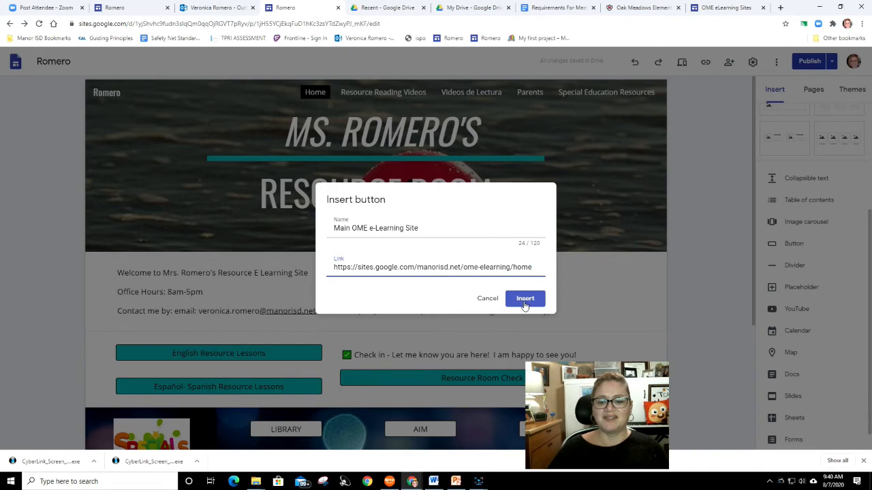
left_click(525, 303)
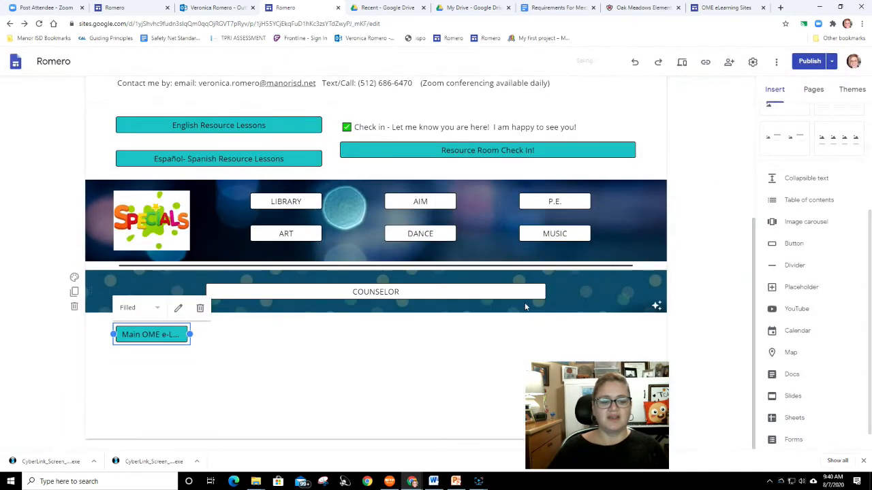
- Stretch the Main OME e-Learning Site button to span the full page width
left_click_drag(185, 338, 638, 334)
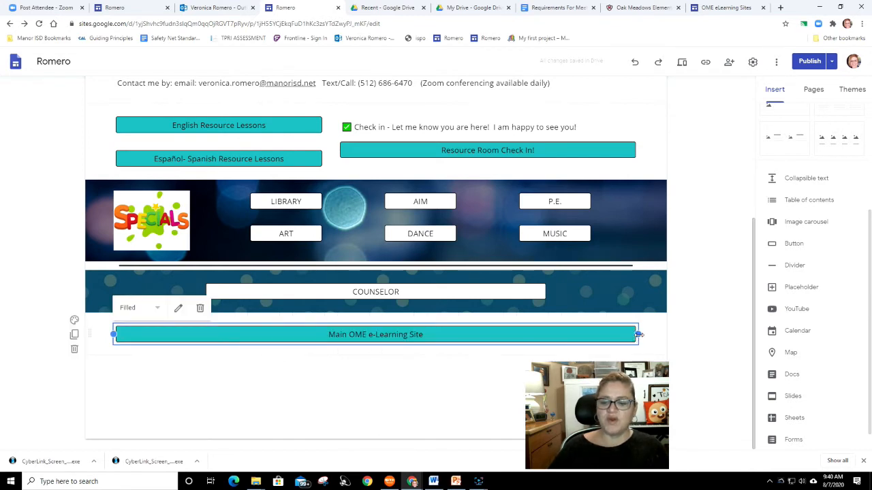
left_click_drag(638, 334, 646, 338)
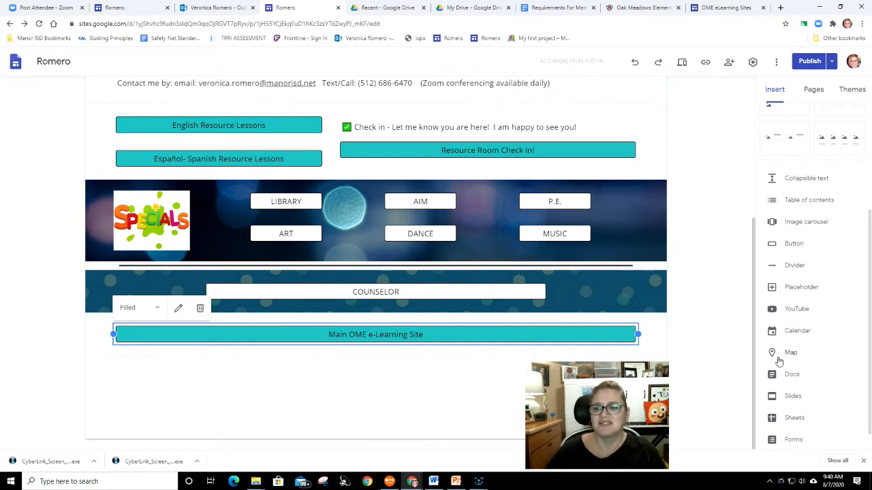
- Copy the web address of the Take Time to Talk YouTube video
scroll(774, 303, "up", 3)
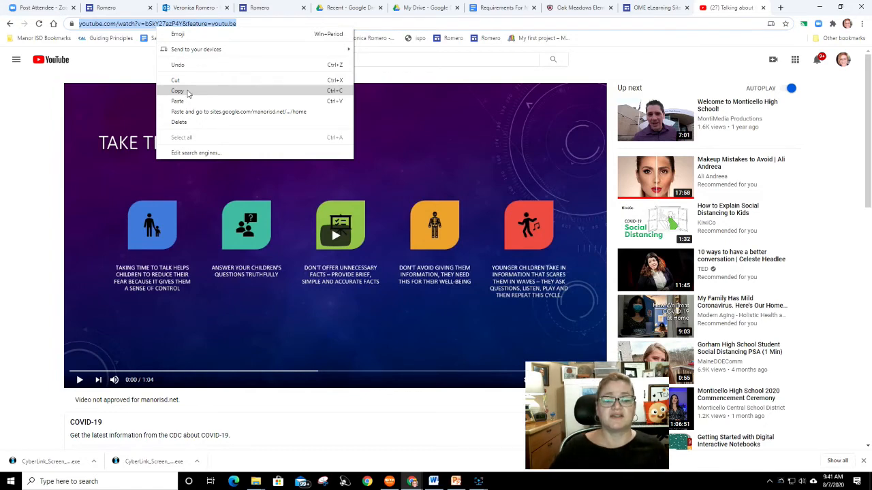
left_click(189, 94)
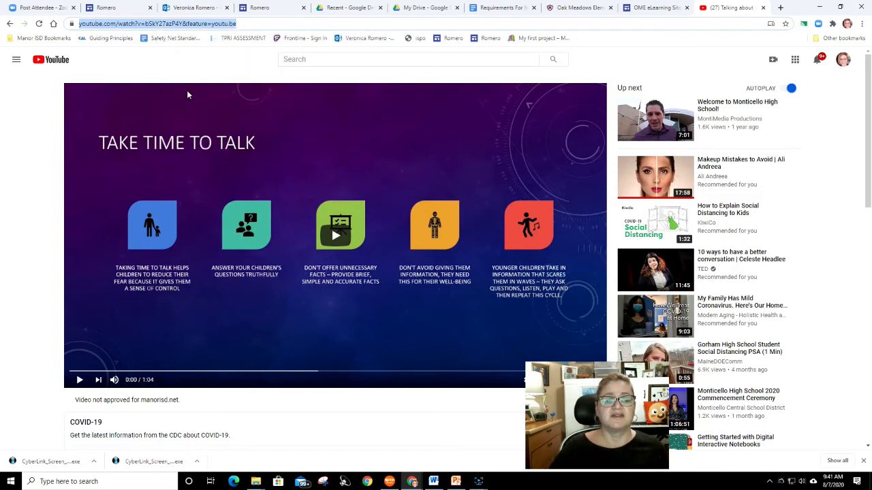
left_click(102, 8)
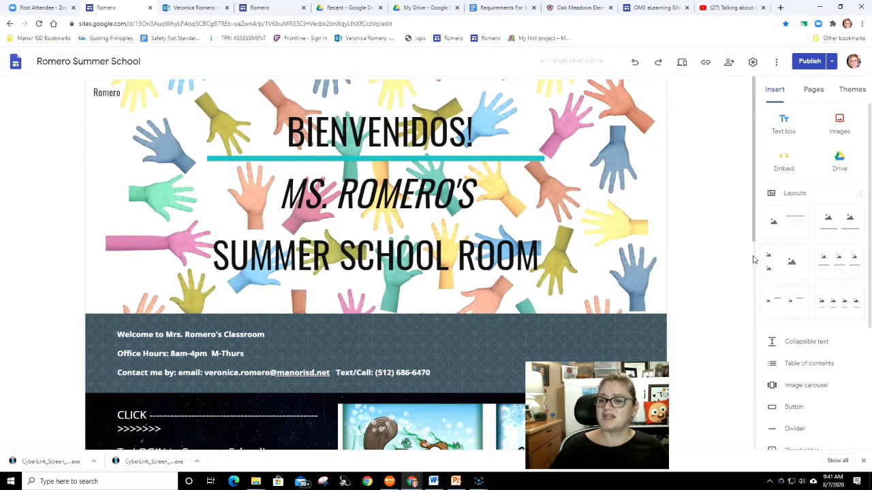
scroll(693, 251, "down", 5)
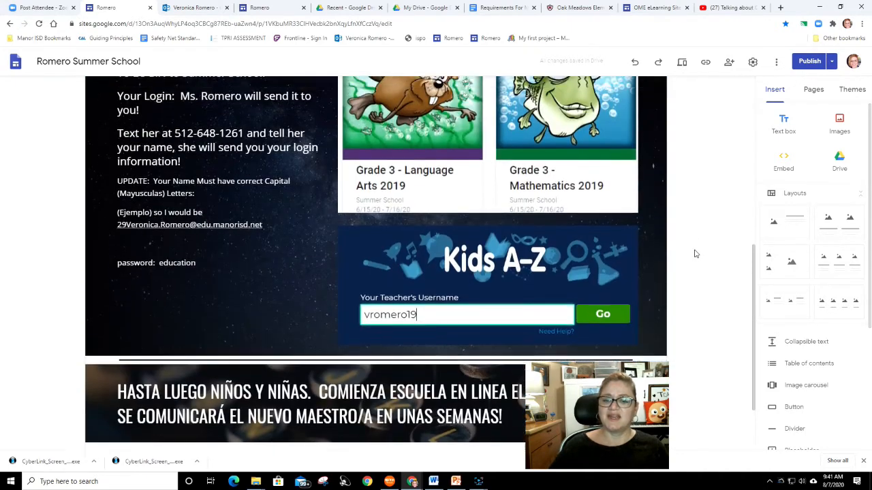
scroll(693, 355, "up", 2)
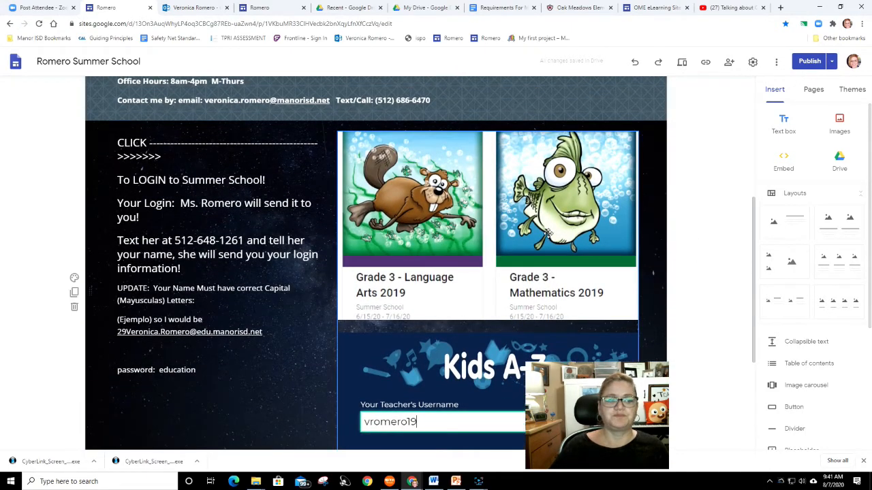
scroll(531, 170, "up", 3)
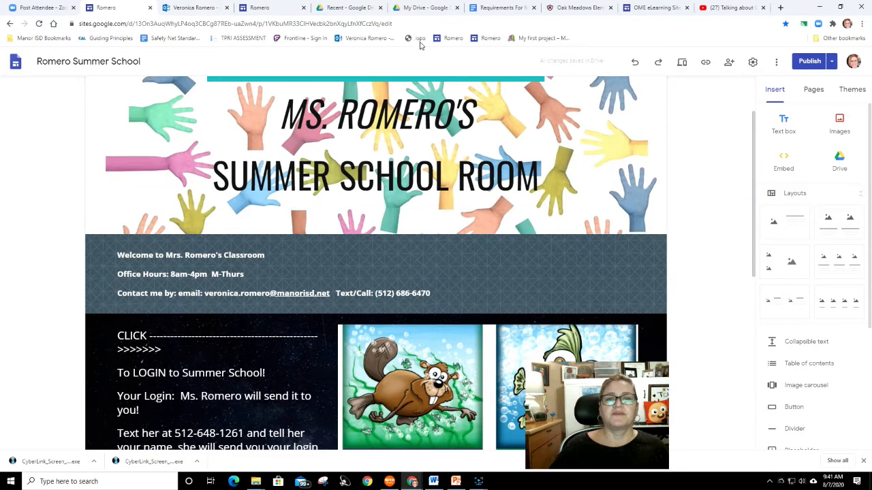
- Embed the Take Time to Talk YouTube video by its copied address below the Main OME e-Learning Site button
left_click(235, 11)
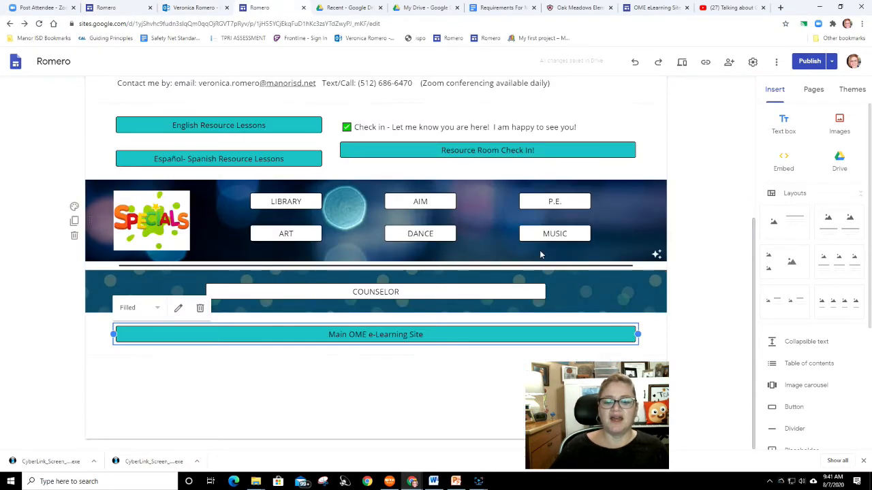
left_click(586, 409)
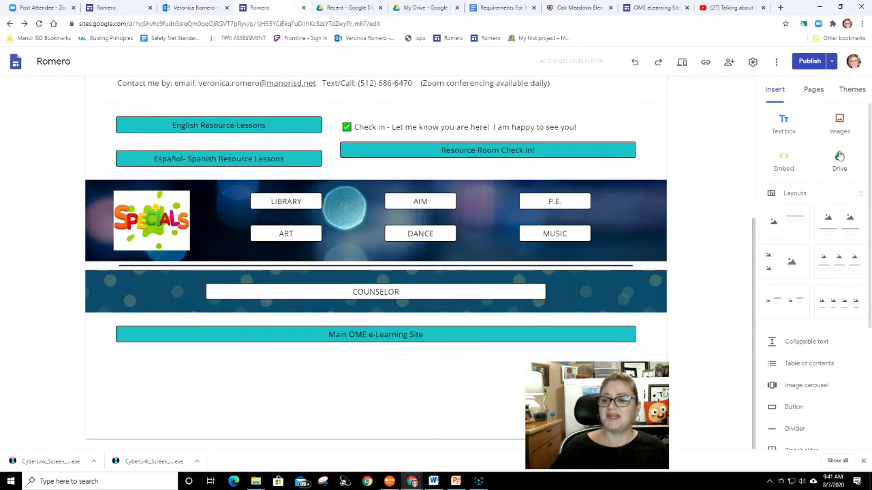
left_click(785, 161)
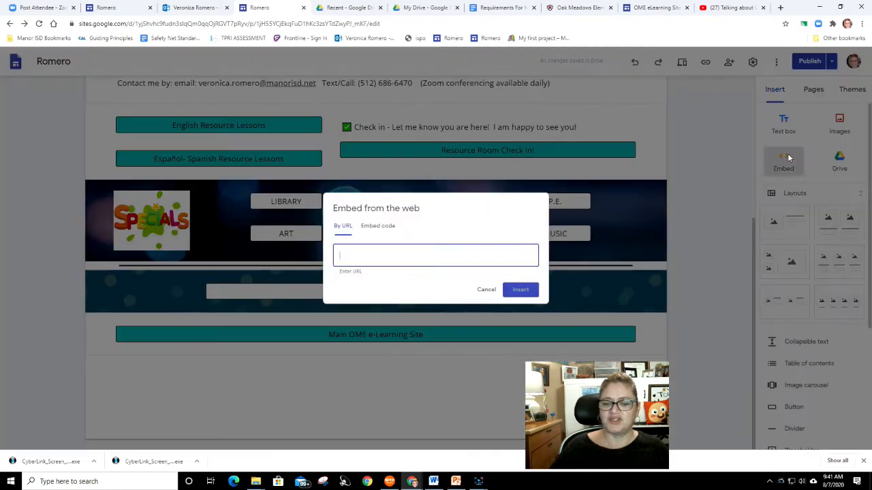
right_click(382, 258)
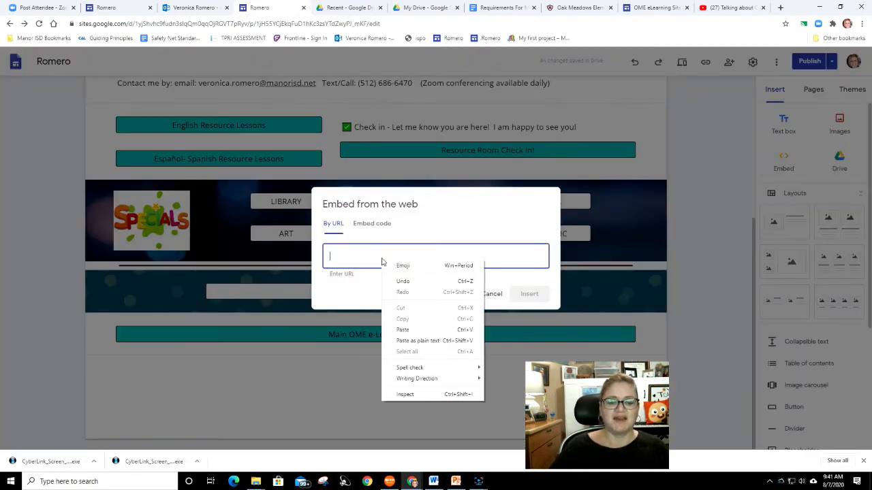
left_click(404, 330)
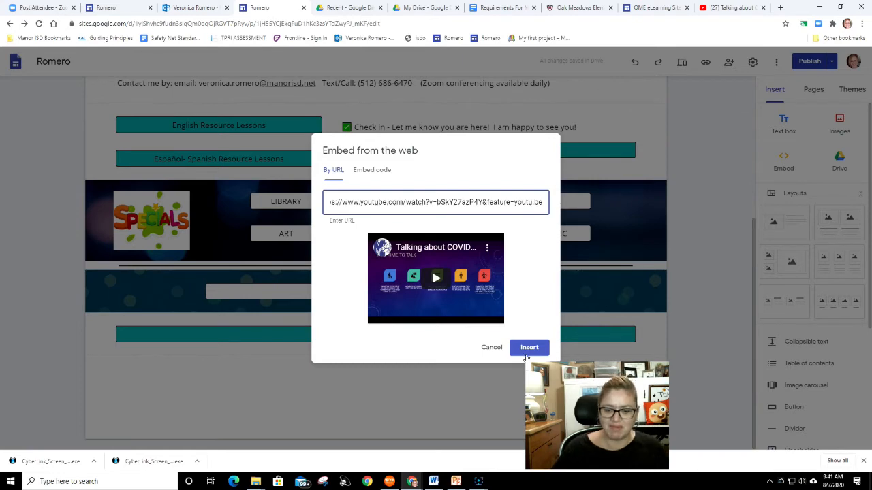
left_click(529, 349)
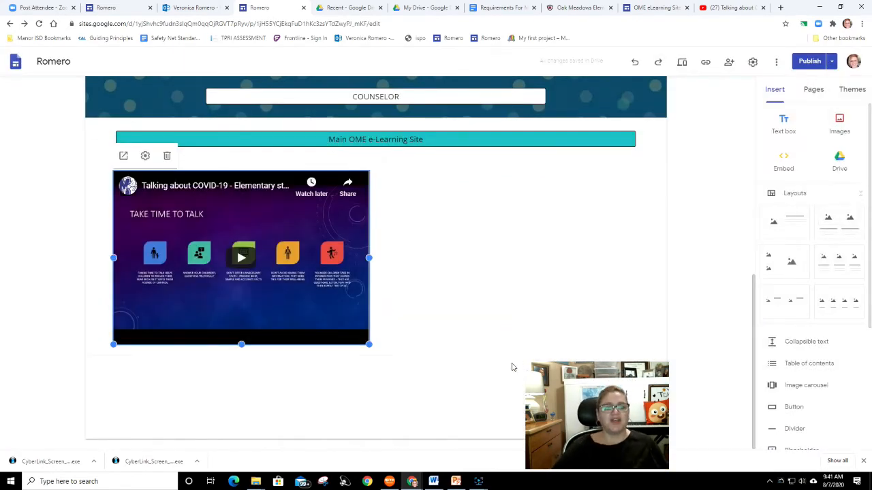
left_click(412, 300)
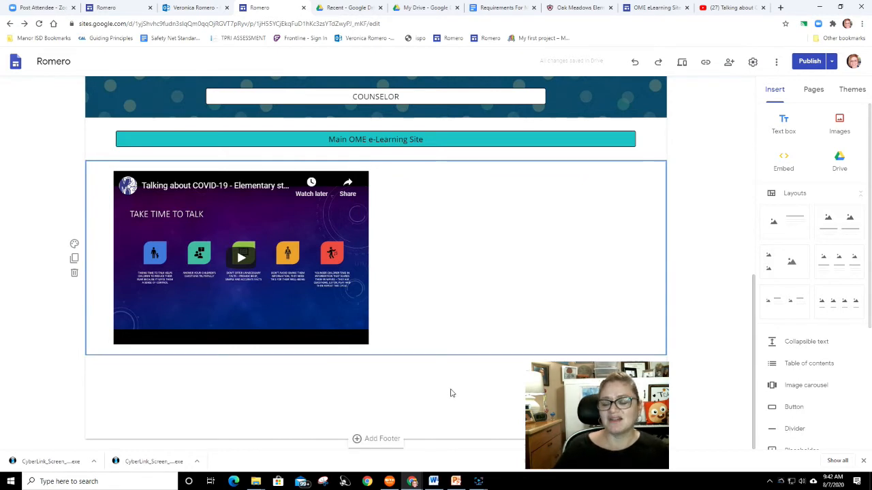
left_click(266, 273)
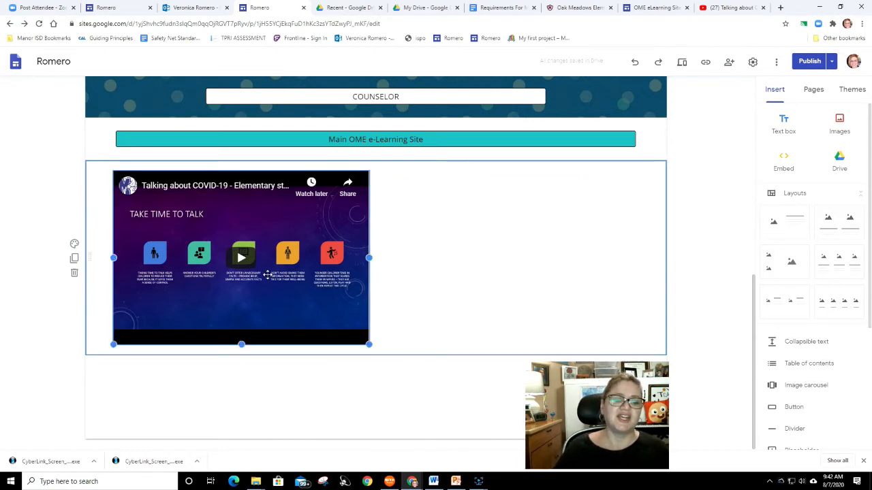
left_click(560, 339)
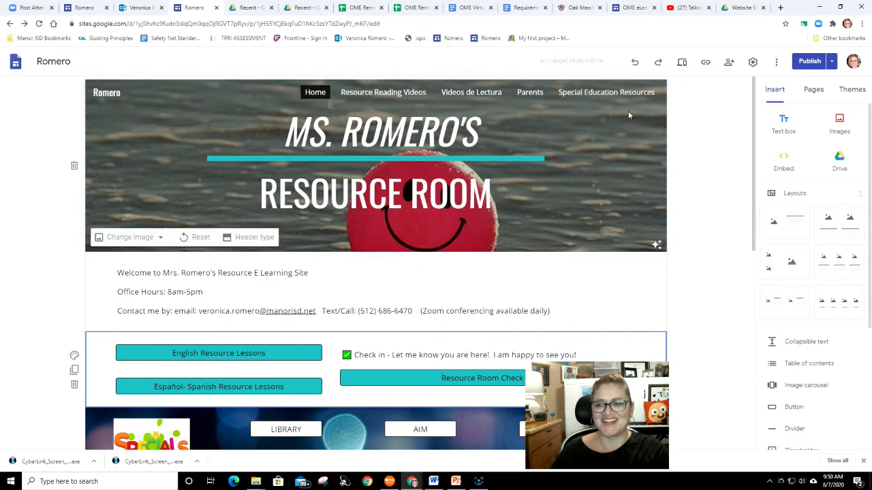
- Hide the Resource Reading Videos page from the site navigation
left_click(813, 89)
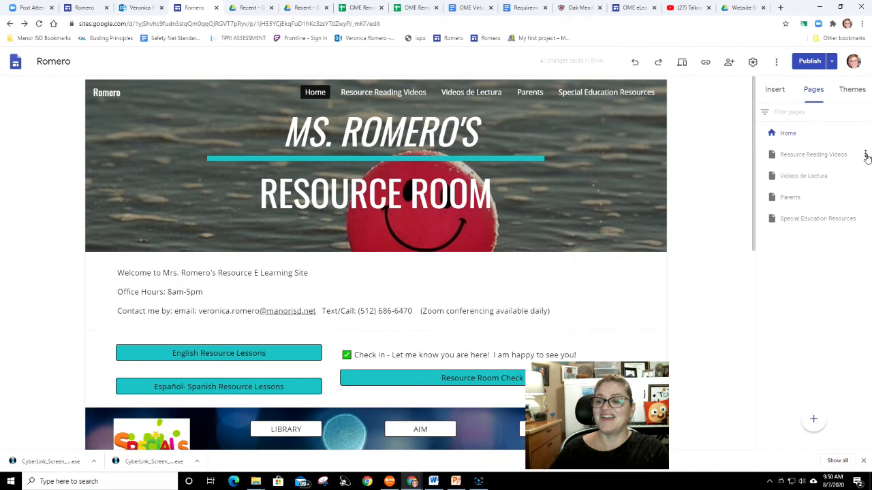
left_click(865, 155)
left_click(817, 245)
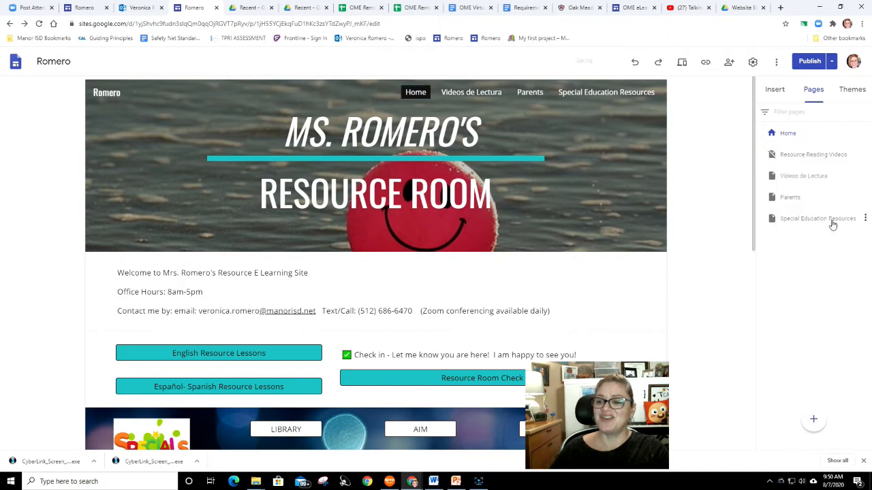
- Hide the Videos de Lectura and Parents pages from the site navigation
left_click(865, 156)
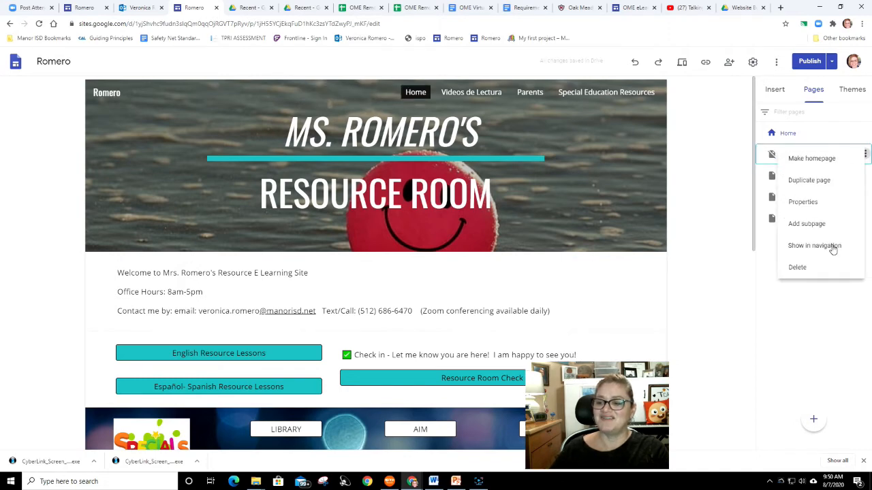
left_click(766, 200)
left_click(766, 199)
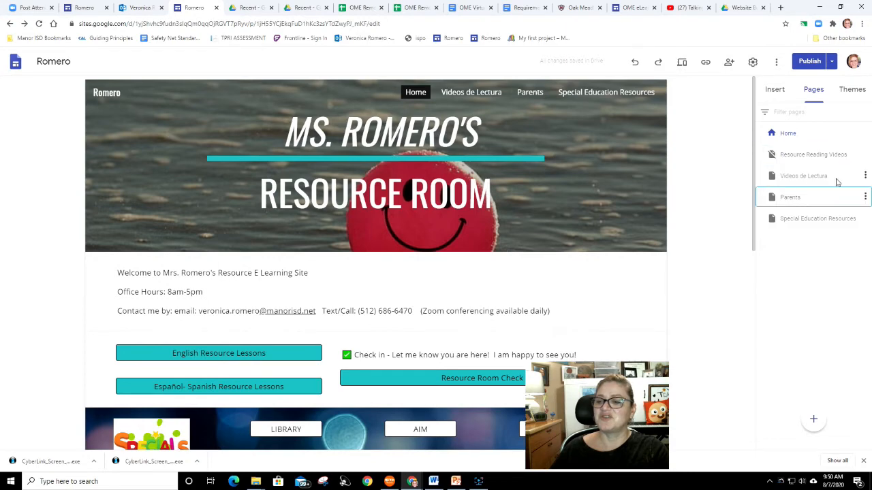
left_click(865, 178)
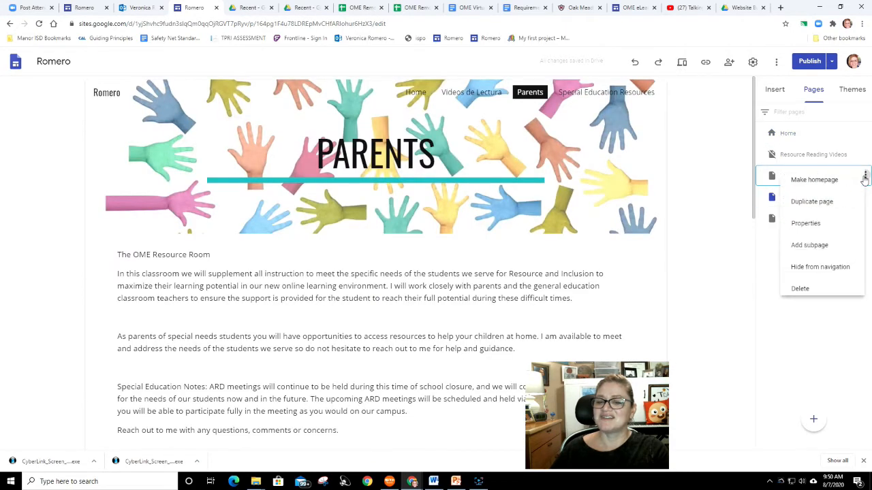
left_click(832, 270)
left_click(865, 197)
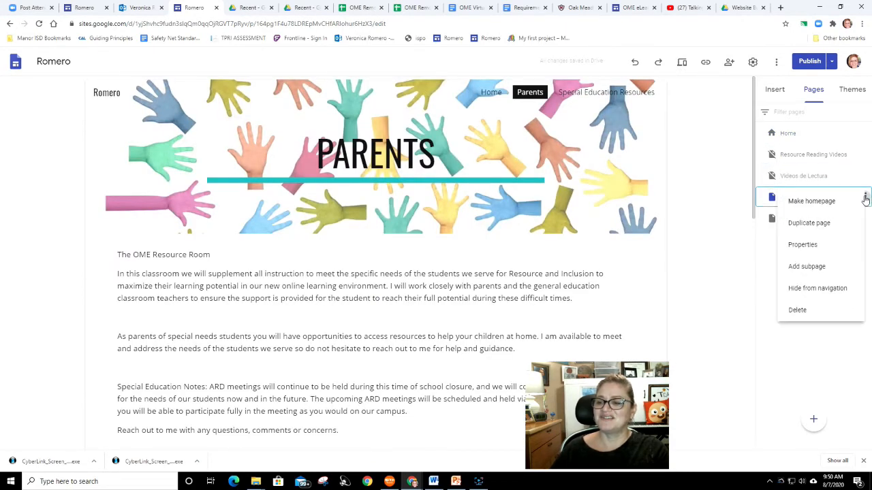
left_click(821, 295)
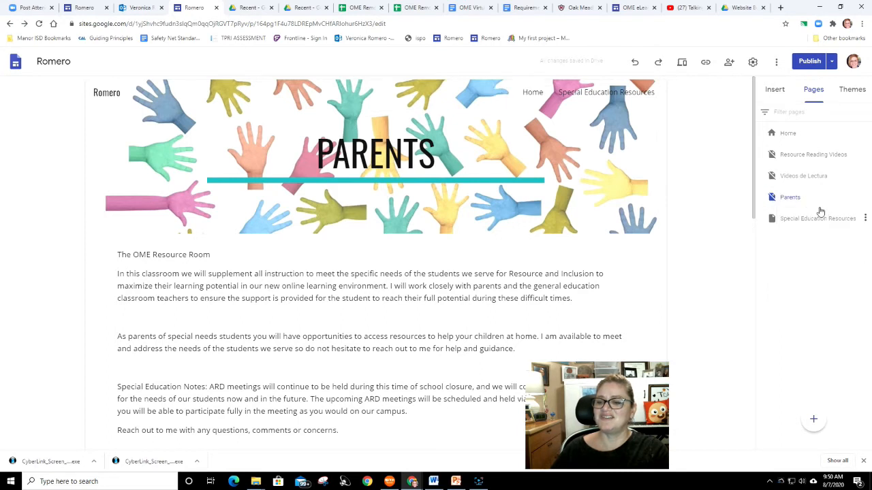
left_click(865, 218)
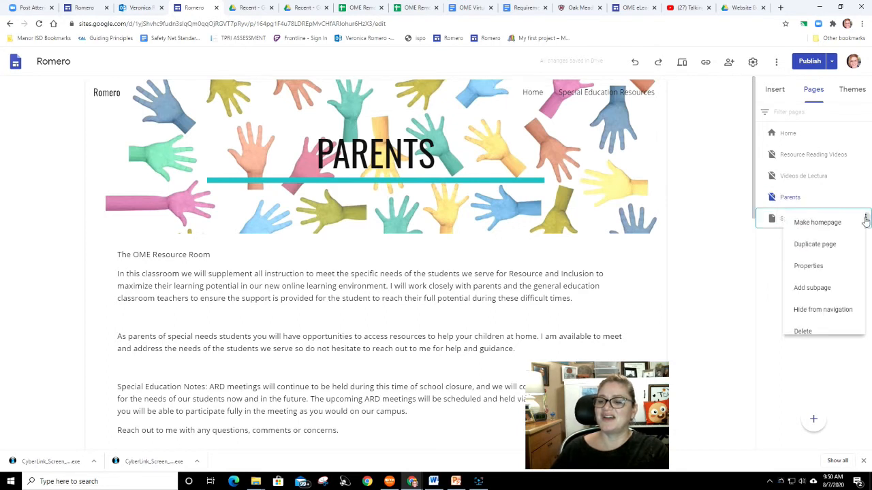
left_click(764, 286)
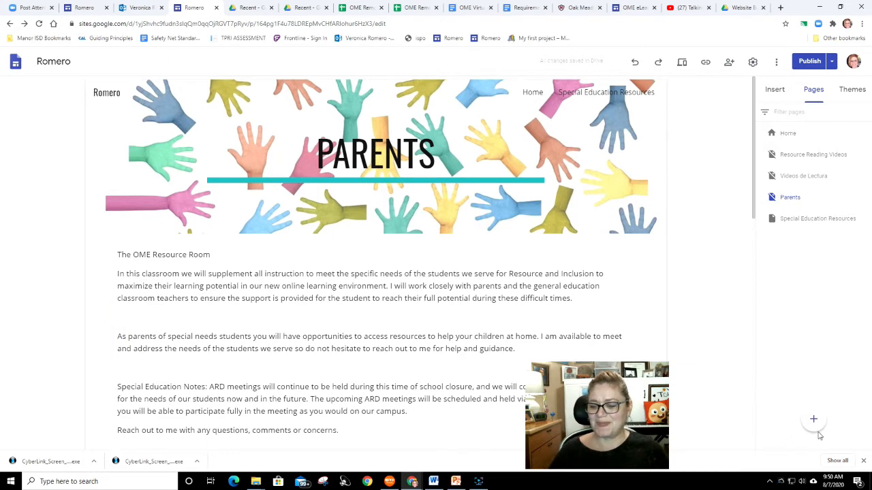
mouse_move(813, 429)
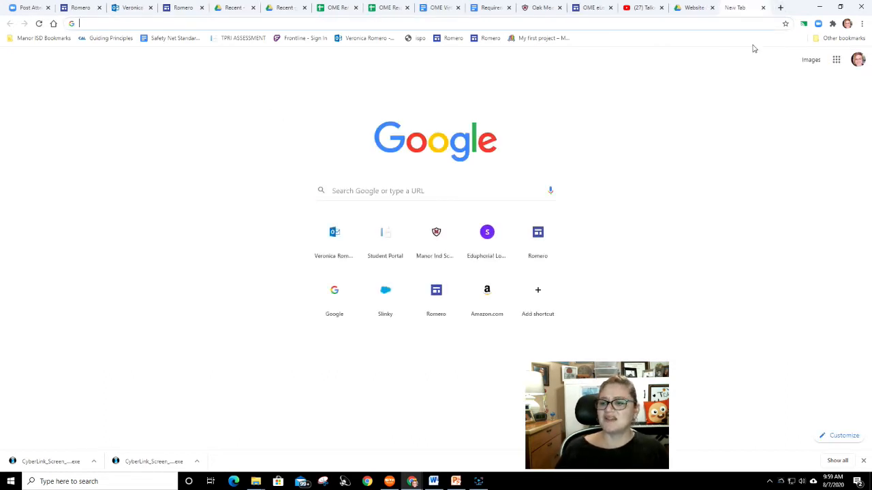
- Open Google Slides from the Google apps launcher in a new tab
left_click(836, 61)
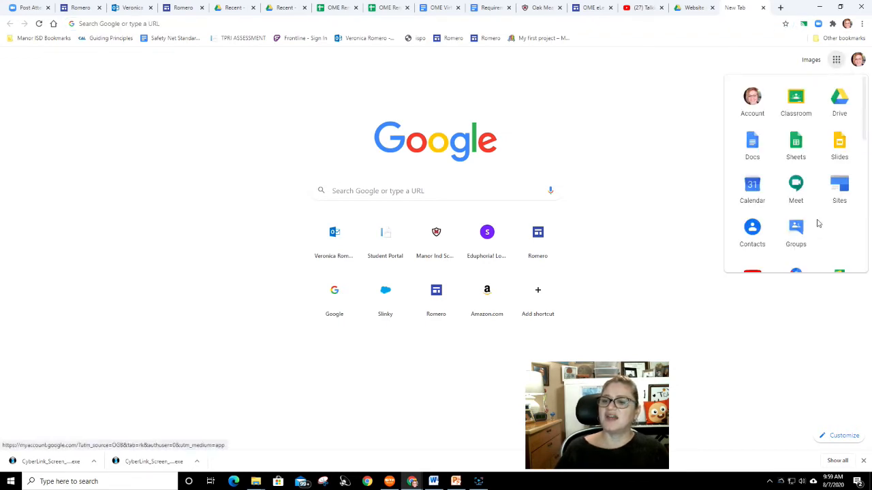
left_click(839, 141)
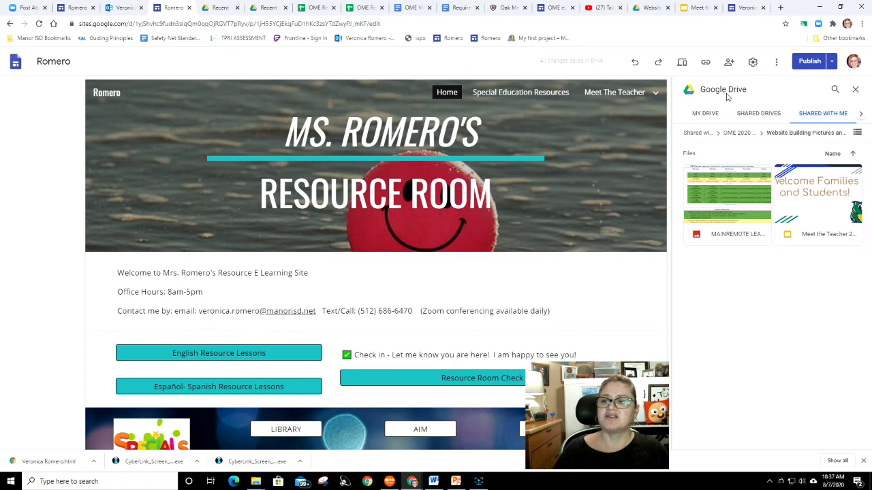
- Reopen the Drive insert panel and search the shared files for OME 2020
left_click(856, 90)
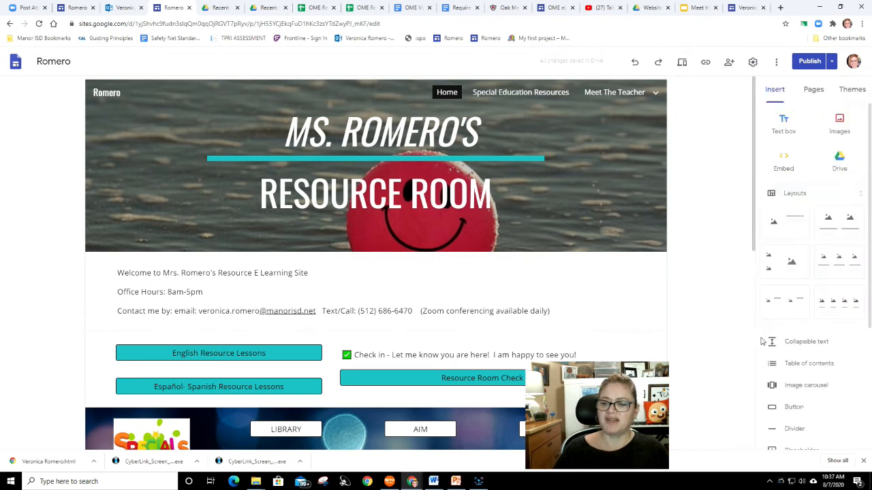
left_click(840, 167)
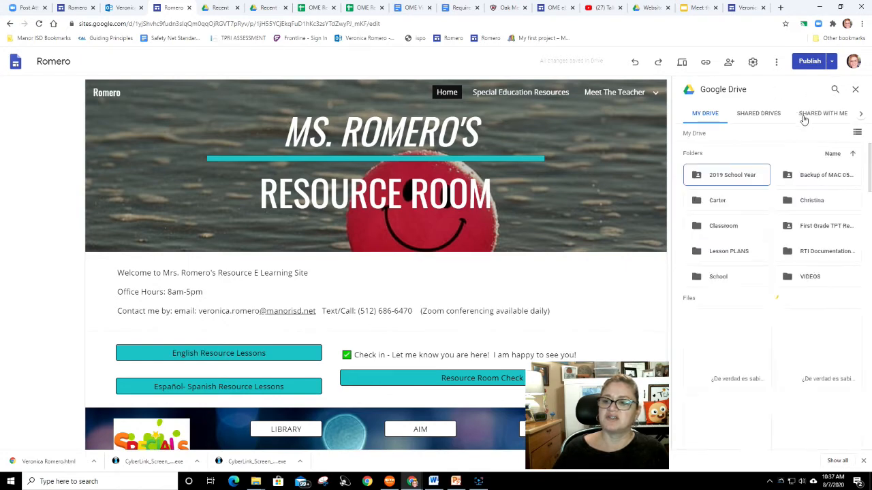
left_click(809, 114)
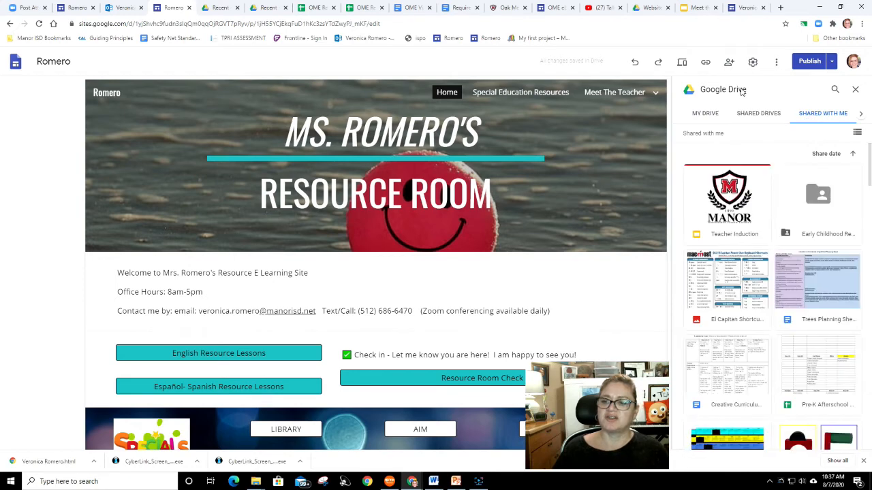
left_click(836, 88)
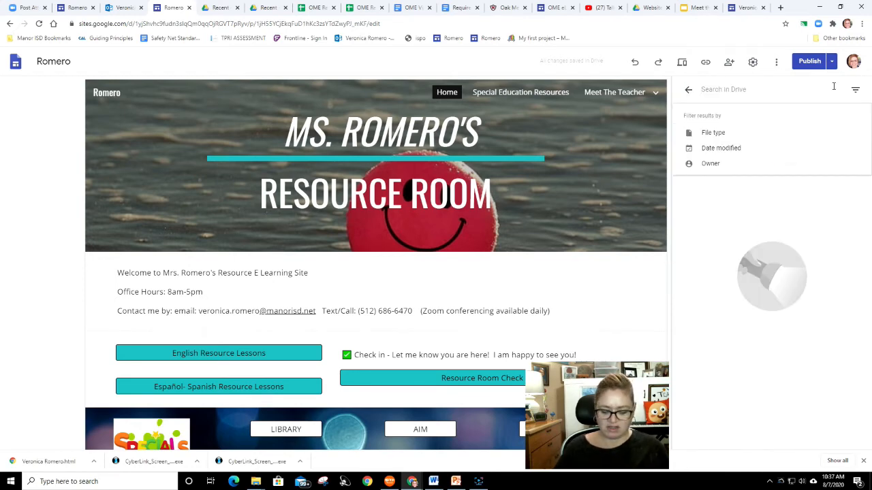
type("Mano")
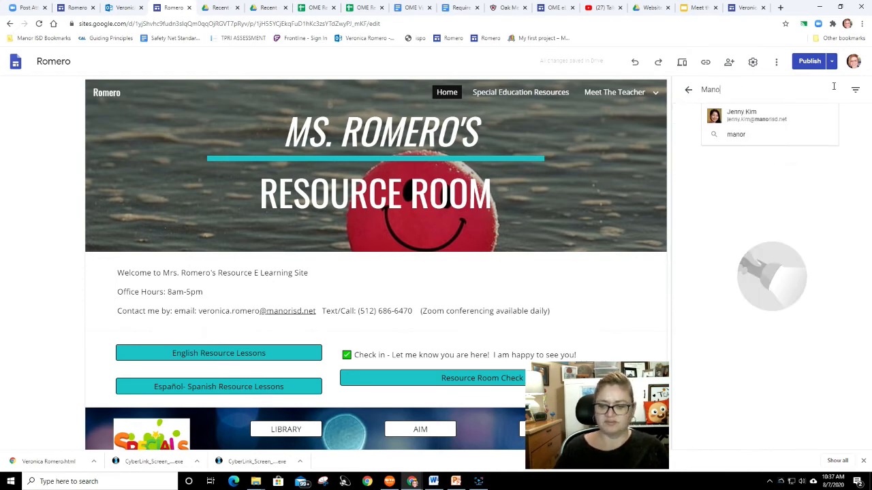
key("BackSpace")
key("BackSpace")
key("BackSpace")
key("BackSpace")
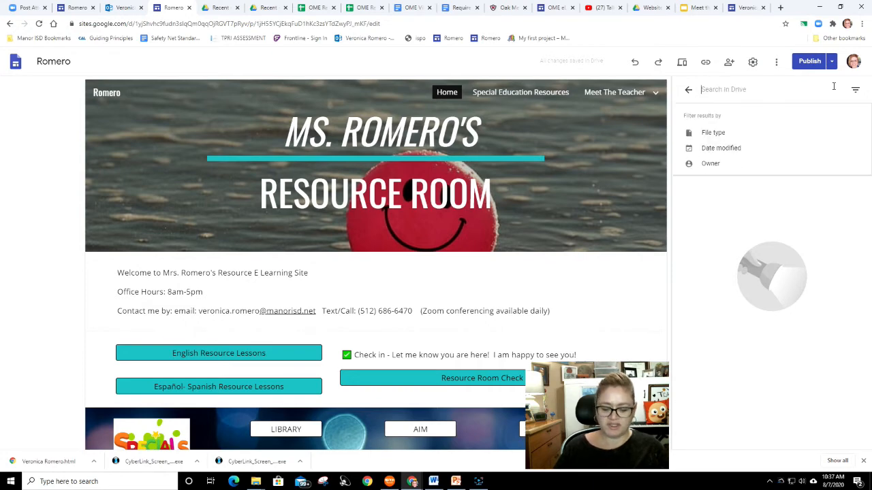
type("OME 2020")
key("Return")
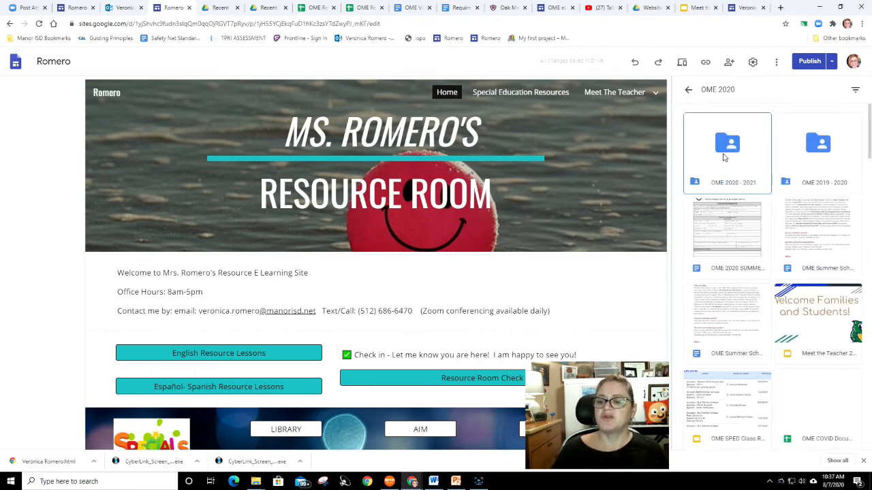
- Open the OME 2020 - 2021 folder's Website Building Pictures subfolder and insert the Meet the Teacher presentation
left_click(725, 157)
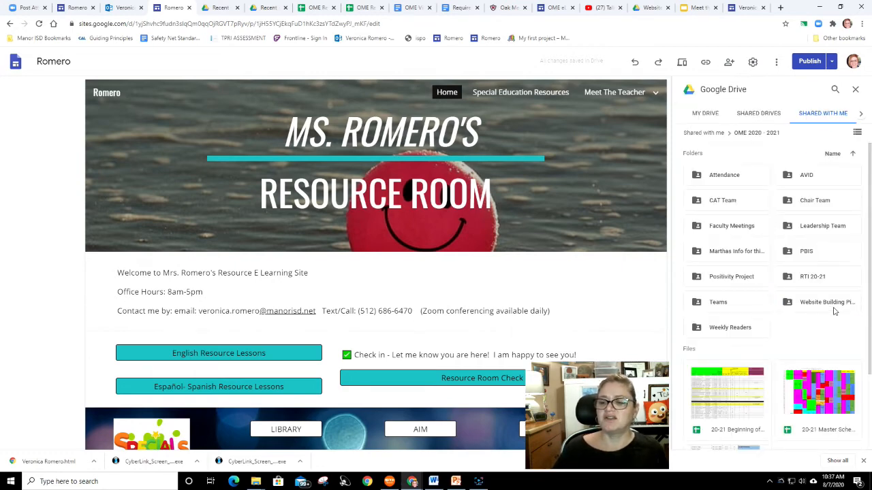
left_click(834, 303)
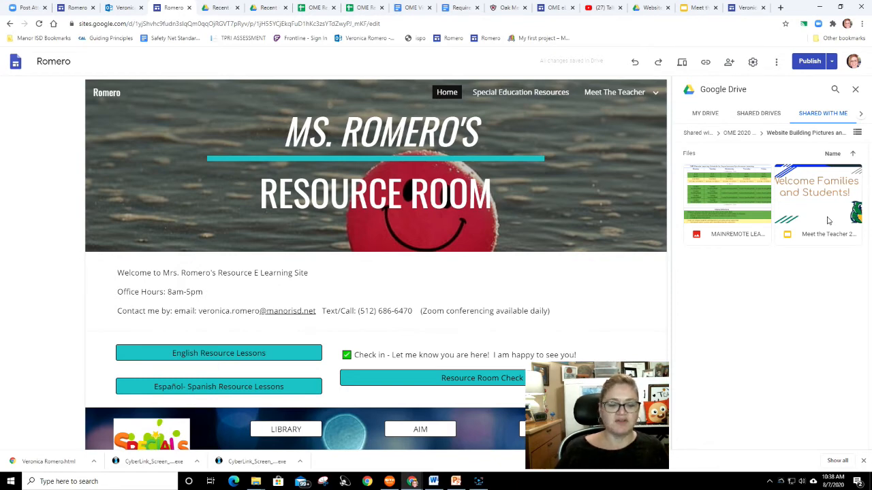
left_click(816, 219)
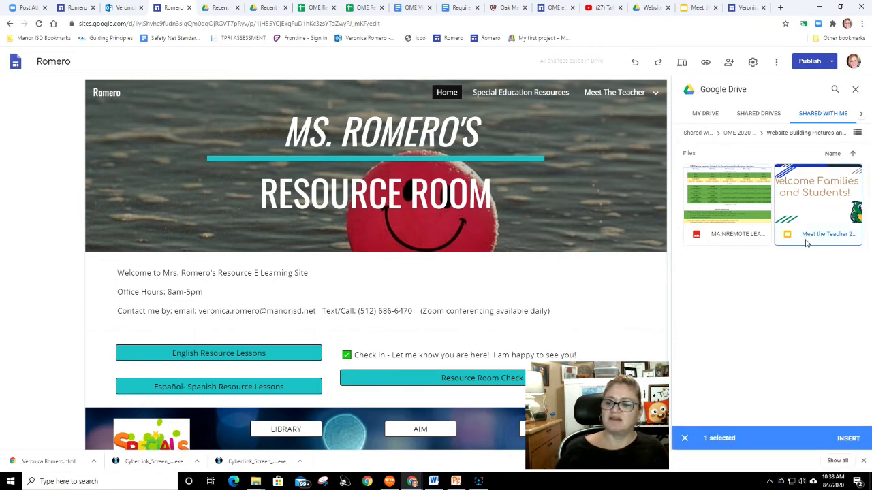
left_click(845, 438)
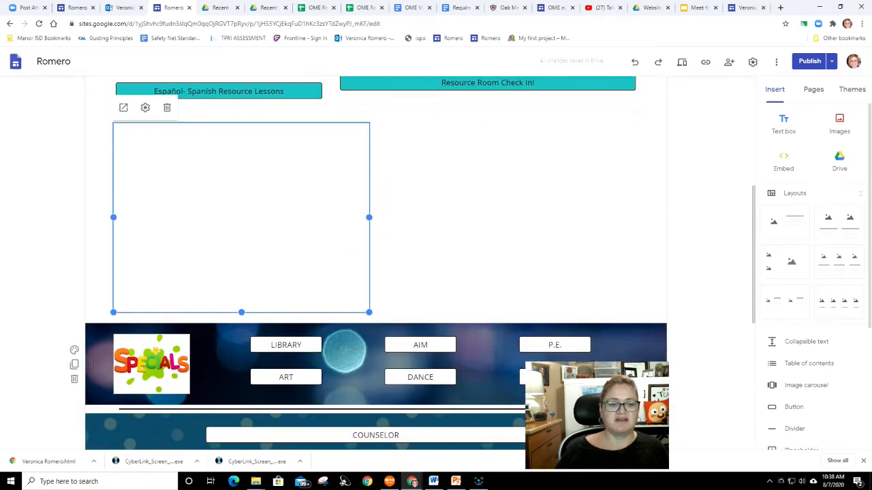
- Replace the header's RESOURCE ROOM title line with MEET THE TEACHER
scroll(434, 255, "up", 3)
scroll(434, 260, "up", 2)
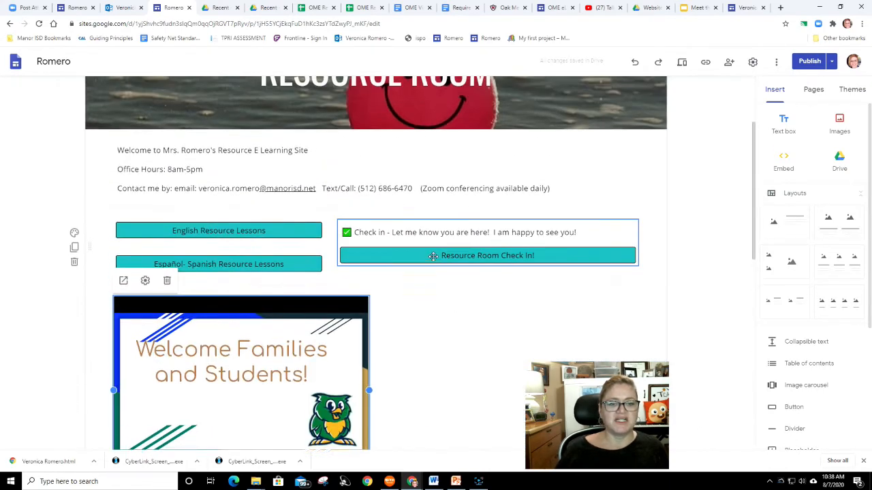
scroll(434, 261, "down", 1)
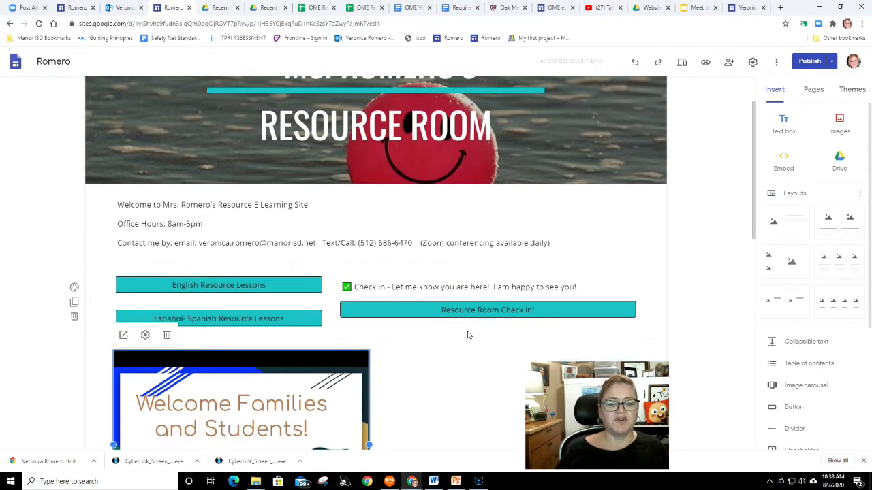
scroll(477, 336, "up", 2)
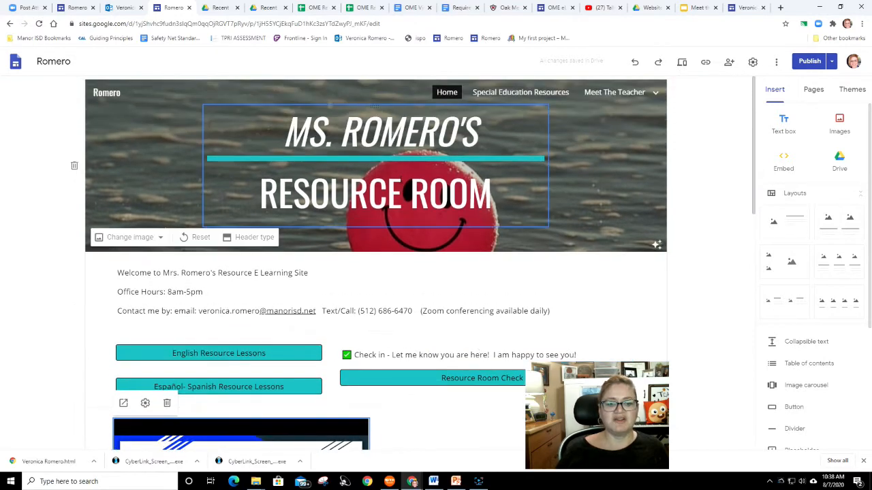
left_click(405, 193)
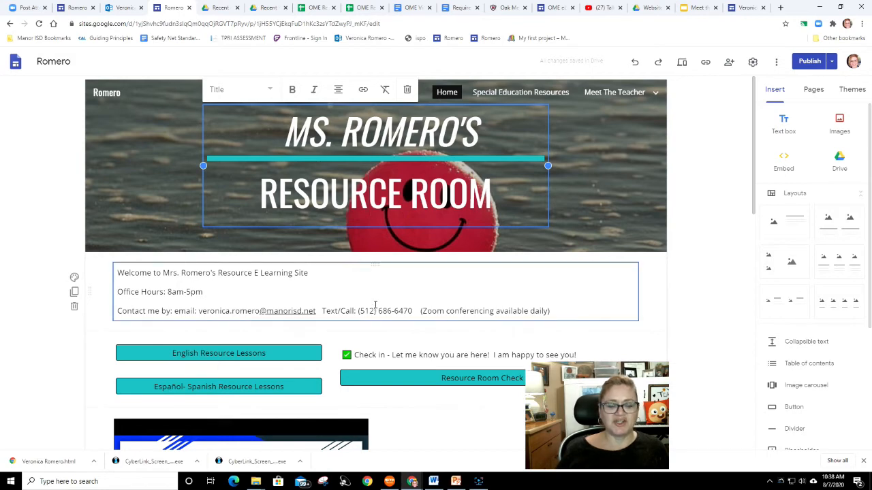
scroll(378, 314, "down", 3)
scroll(378, 313, "up", 3)
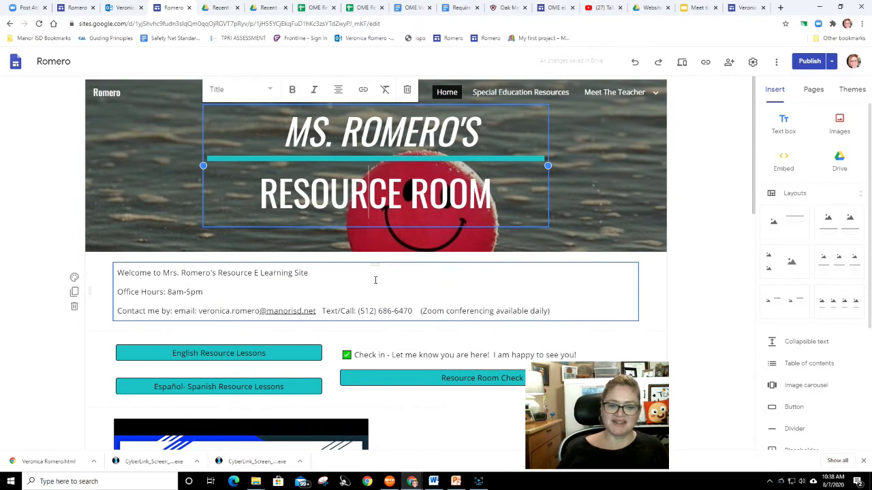
left_click_drag(264, 194, 525, 198)
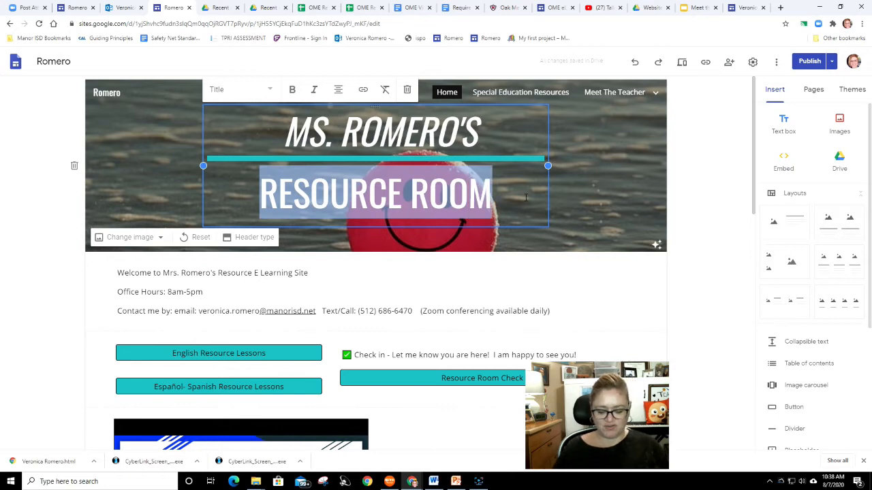
type("MEET THE TECHER")
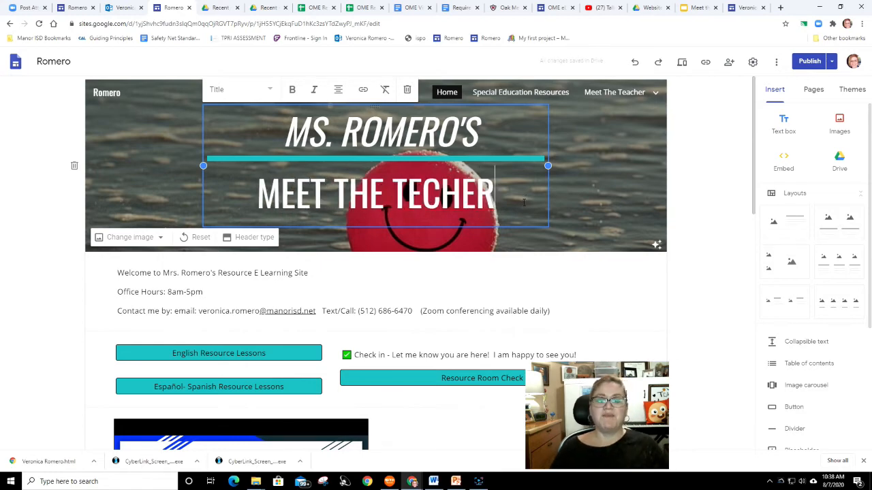
left_click(421, 195)
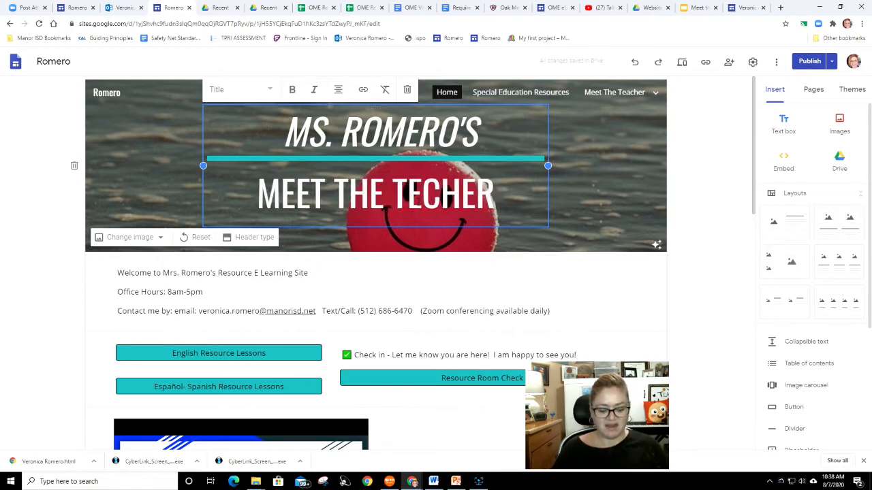
type("A")
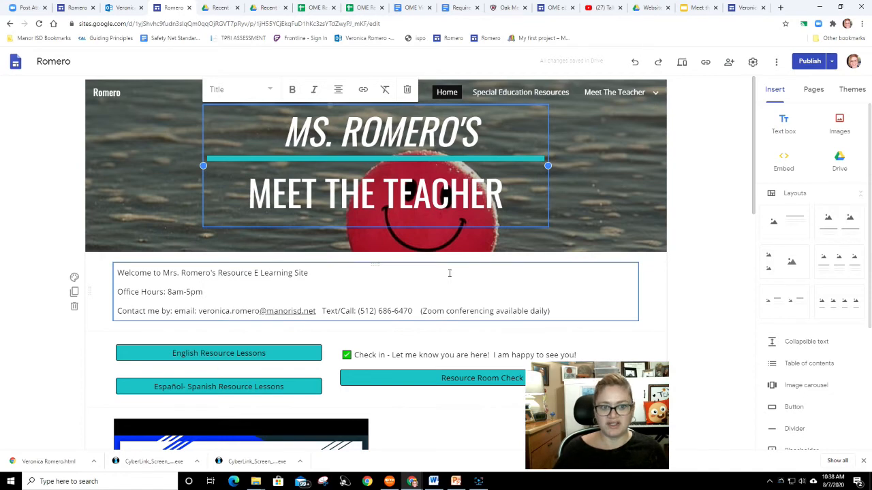
- Change the header's second title line back to RESOURCE ROOM
left_click_drag(493, 200, 239, 197)
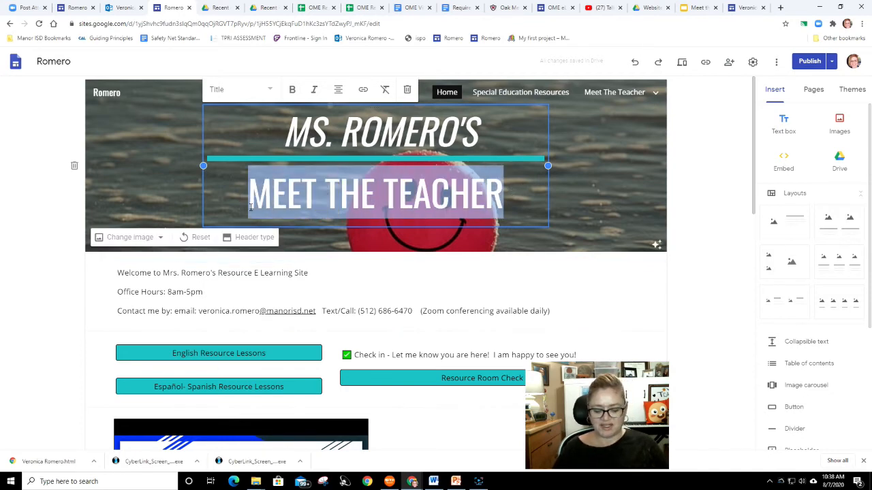
type("RESOURCE")
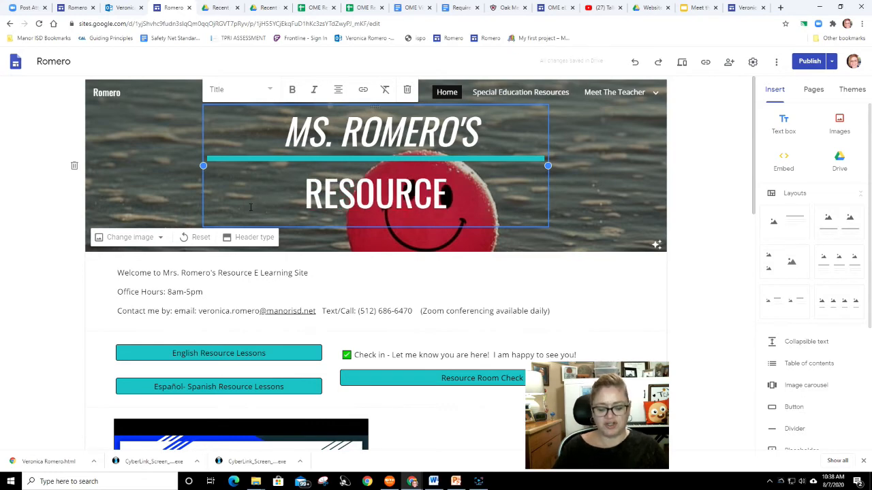
type(" ROOM")
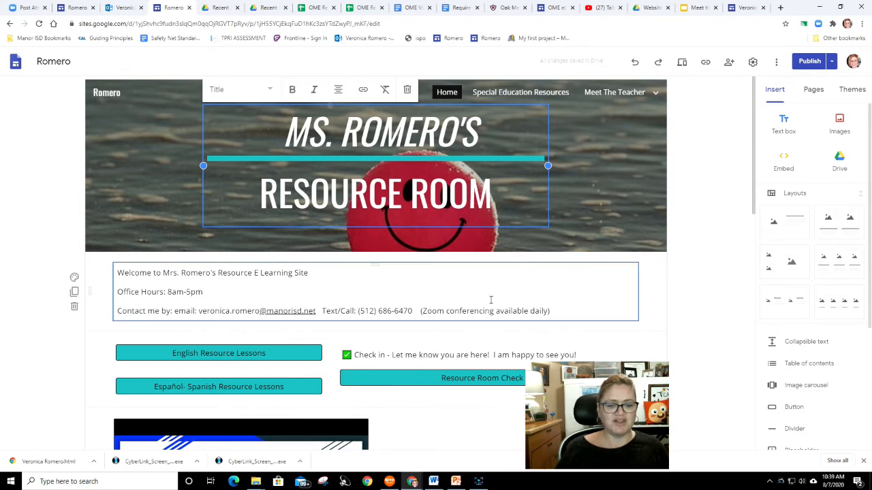
- Delete the English and Español resource lesson buttons and move the Check in block above the welcome text
left_click(299, 362)
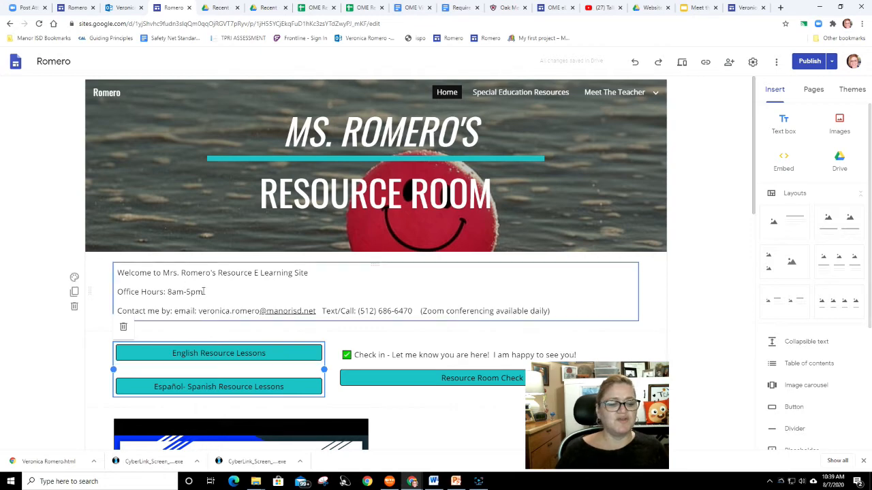
left_click(123, 327)
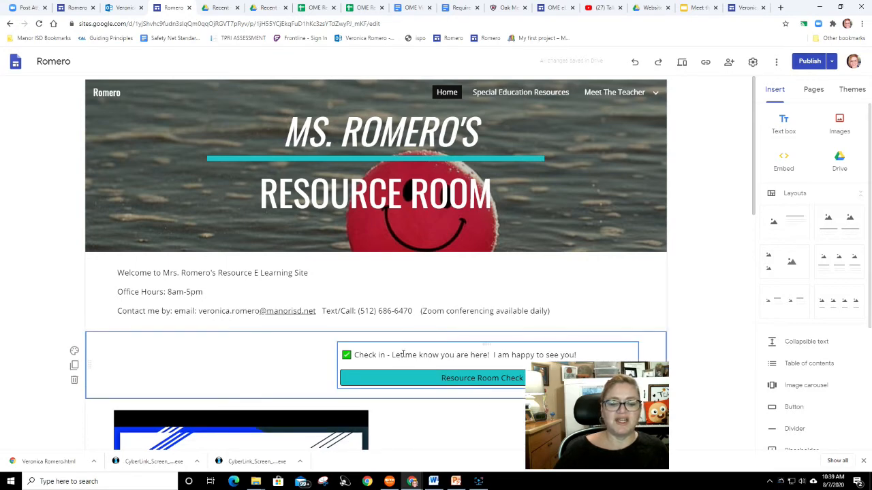
left_click_drag(417, 376, 197, 260)
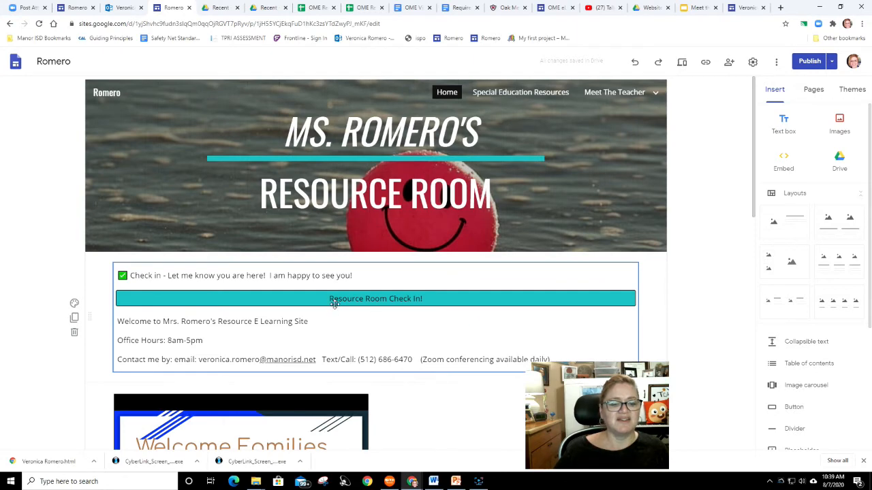
- Rename the Resource Room Check In! button to Parent Check In!
double_click(336, 302)
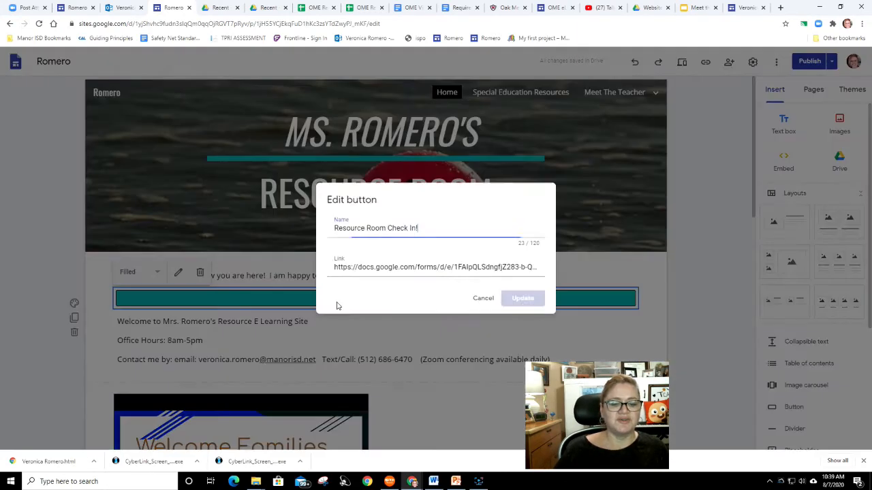
left_click(387, 228)
left_click_drag(387, 228, 331, 223)
type("Parent")
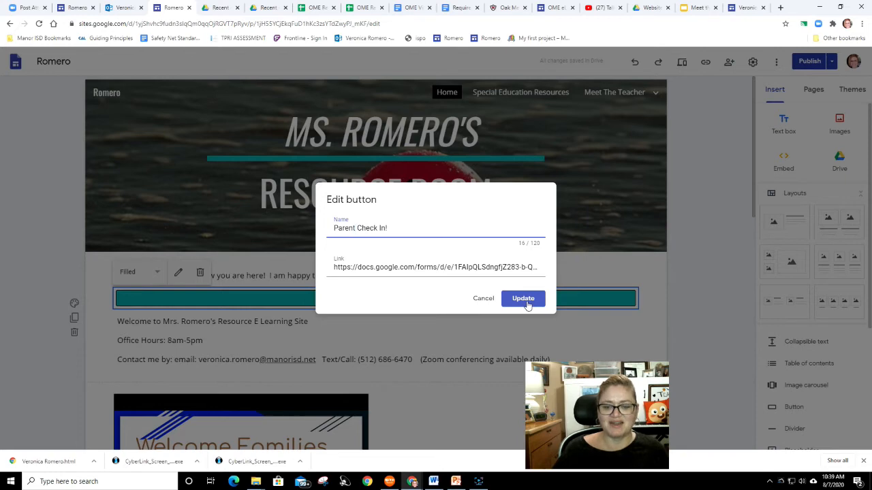
left_click(525, 300)
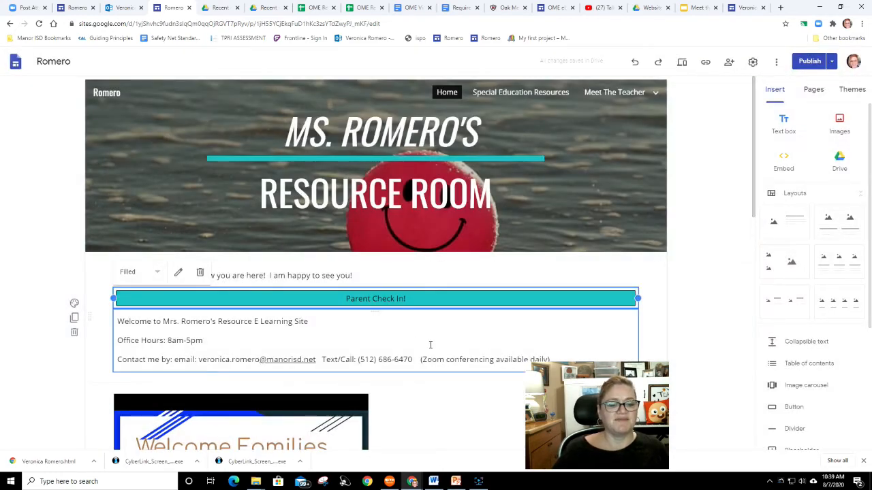
- Delete the welcome, office hours and contact text box
left_click(327, 338)
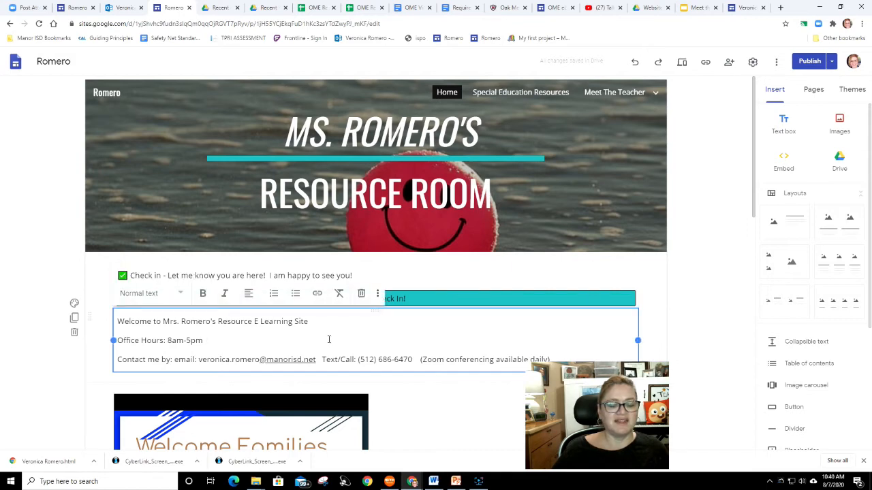
left_click(362, 294)
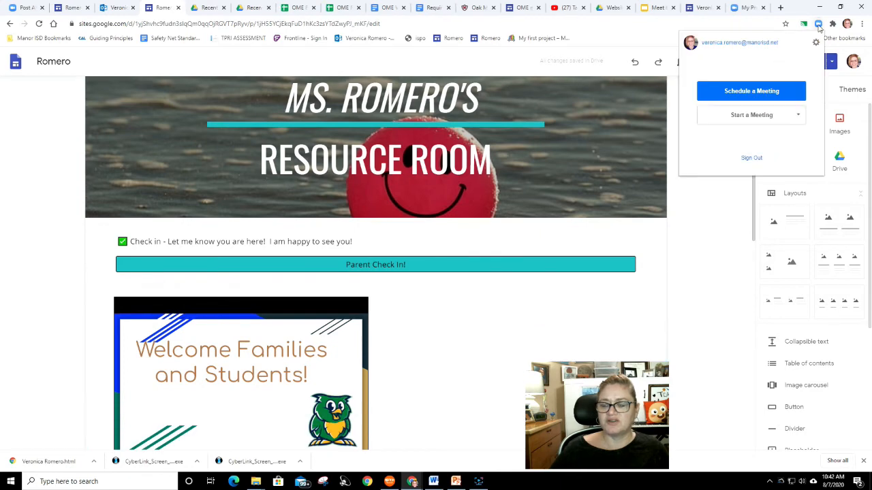
- Open the Zoom account profile and view the Personal Meeting Room details and invite link
left_click(710, 45)
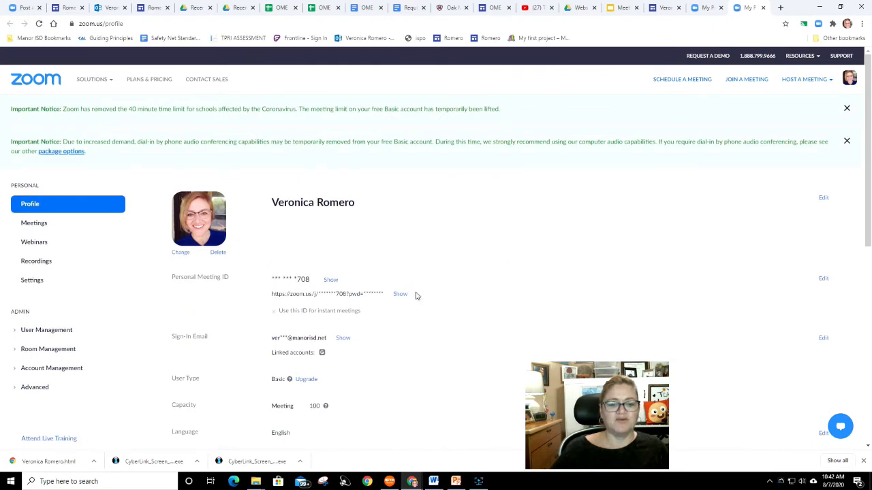
left_click(400, 295)
left_click(36, 223)
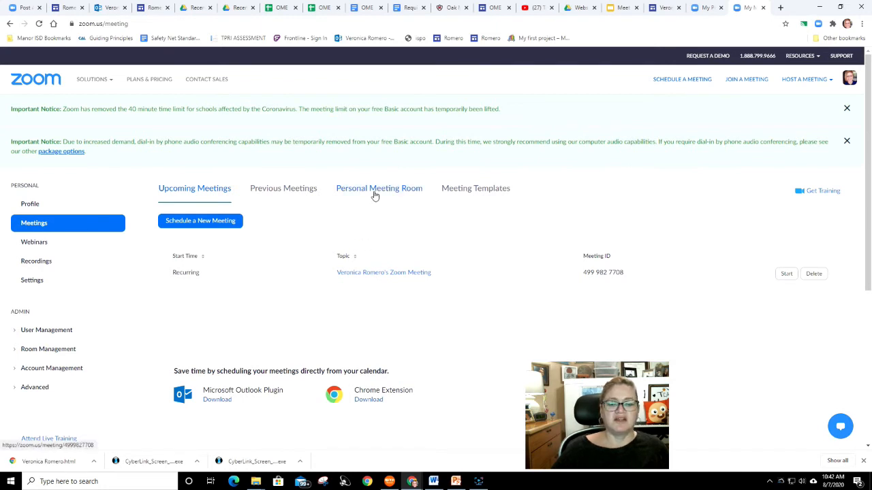
left_click(374, 196)
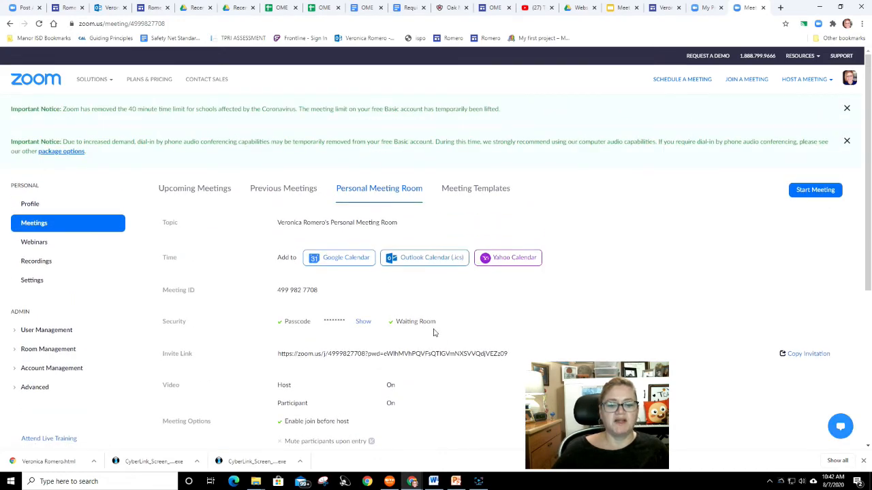
- Copy the meeting invitation for the Personal Meeting Room
scroll(442, 343, "down", 1)
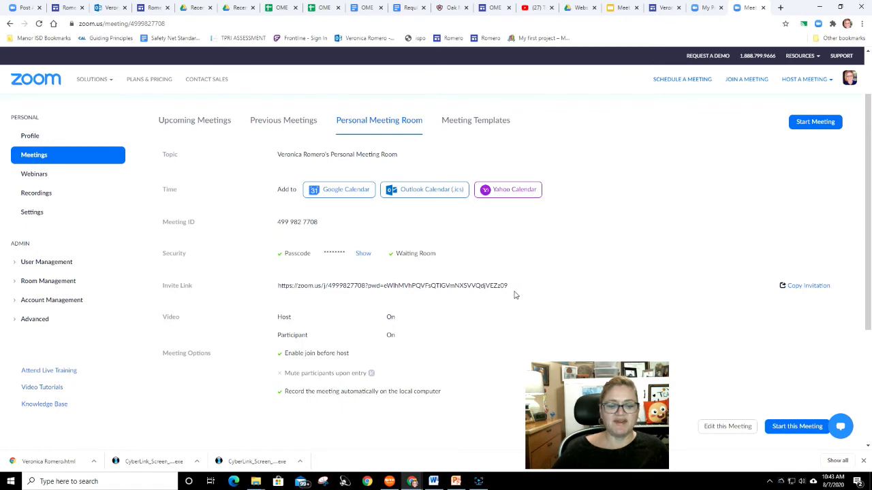
left_click(805, 286)
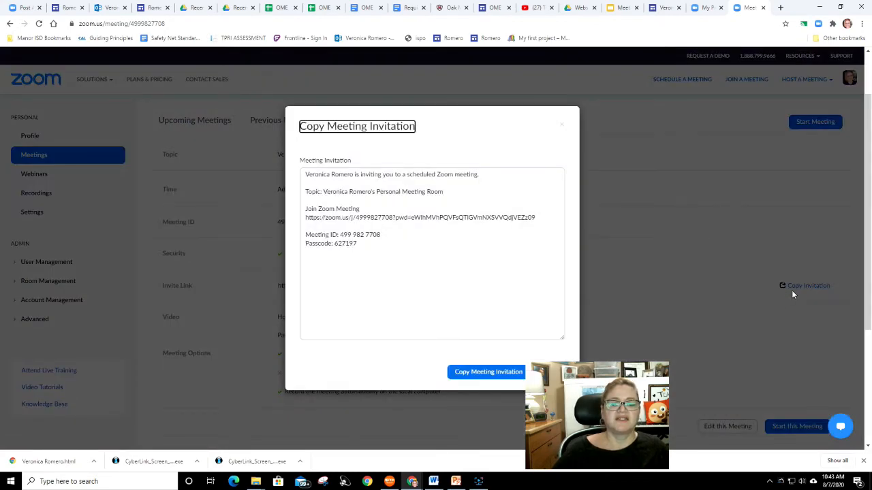
left_click(483, 373)
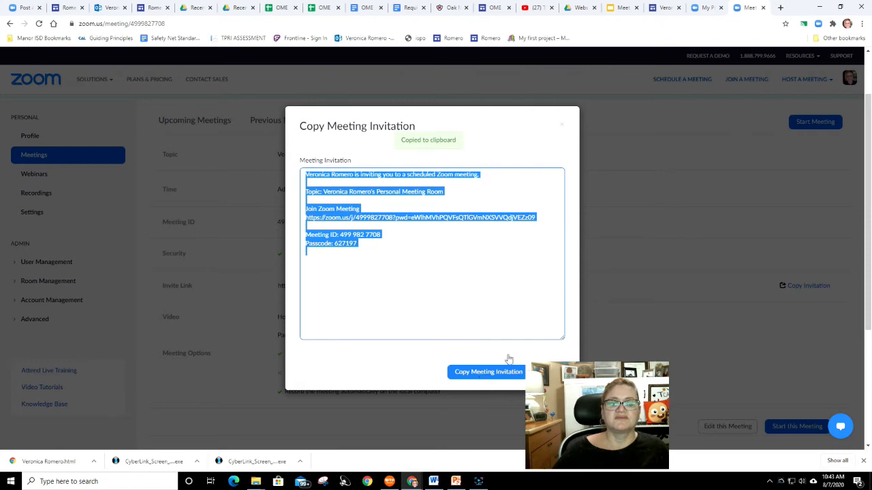
- Return to the Romero site editor, add a text box below the Parent Check In! button and paste the Zoom invitation into it
left_click(661, 9)
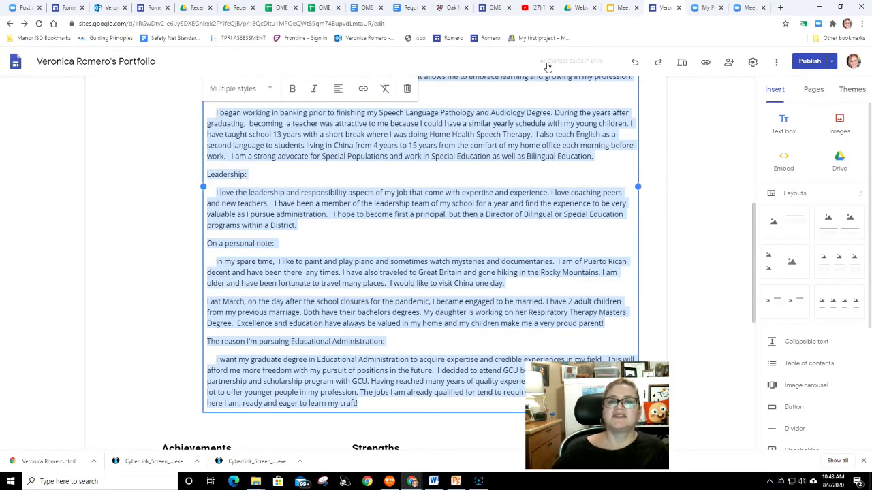
left_click(703, 8)
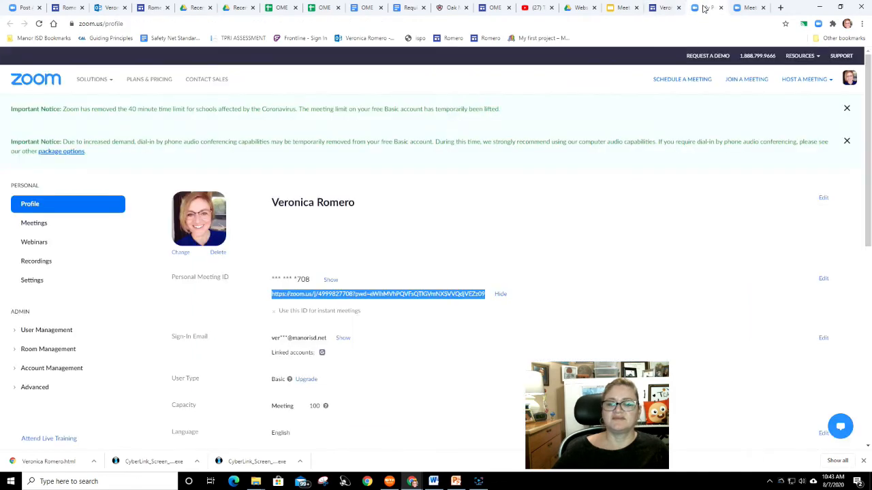
left_click(486, 10)
left_click(403, 8)
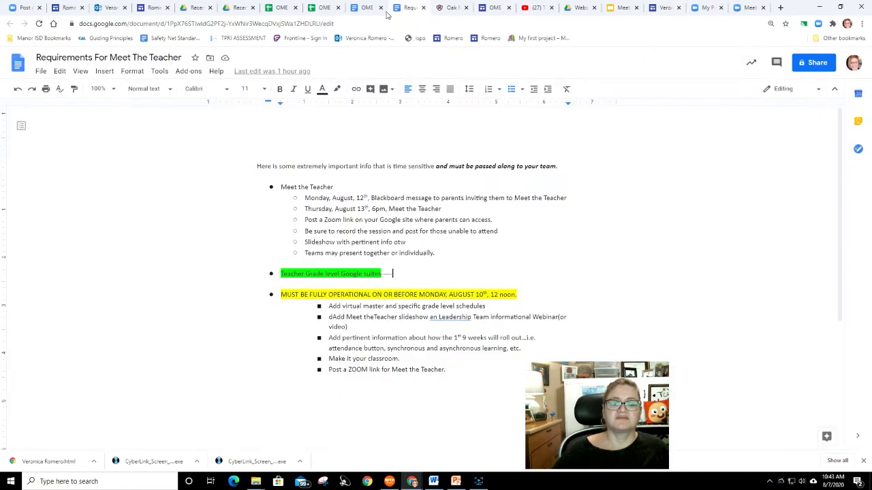
left_click(368, 10)
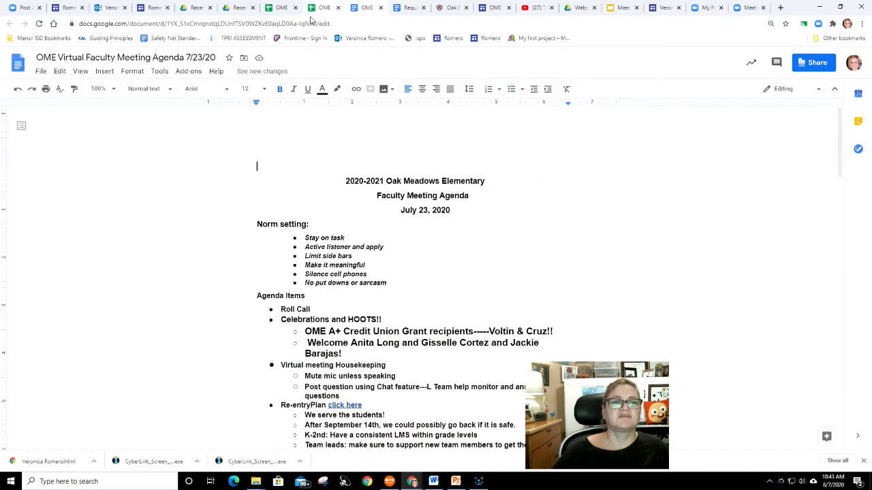
left_click(155, 9)
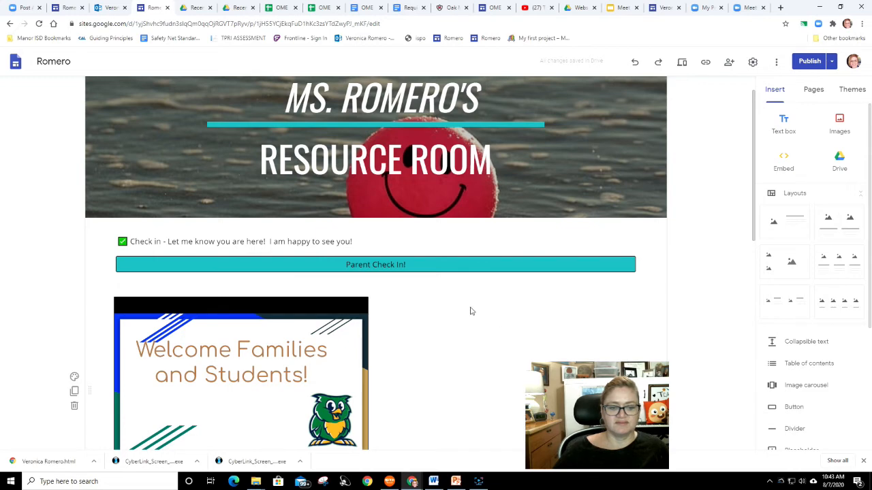
left_click(784, 123)
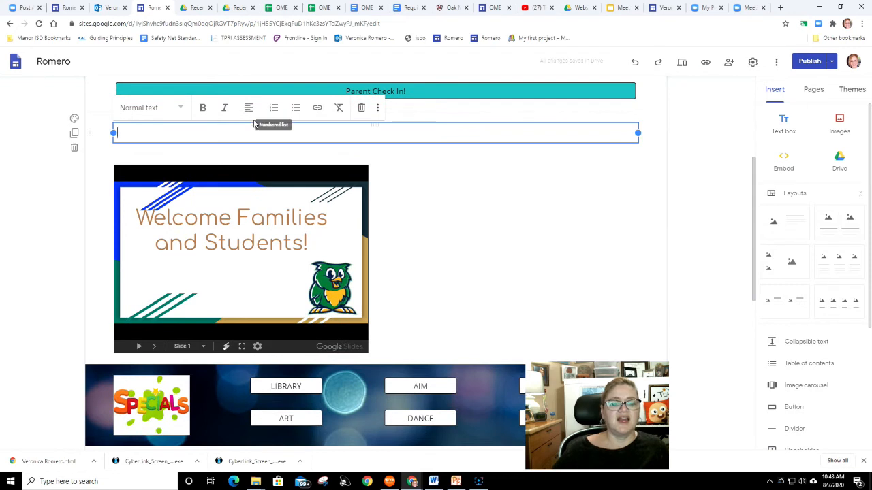
right_click(296, 134)
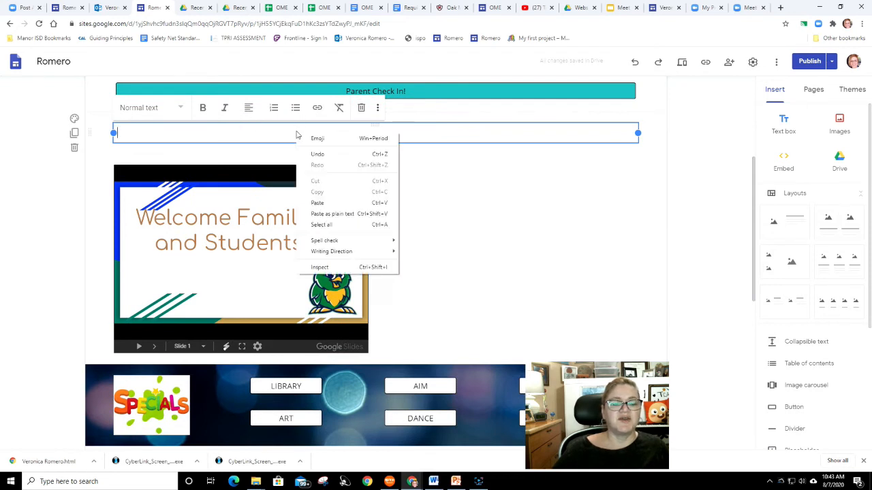
left_click(318, 203)
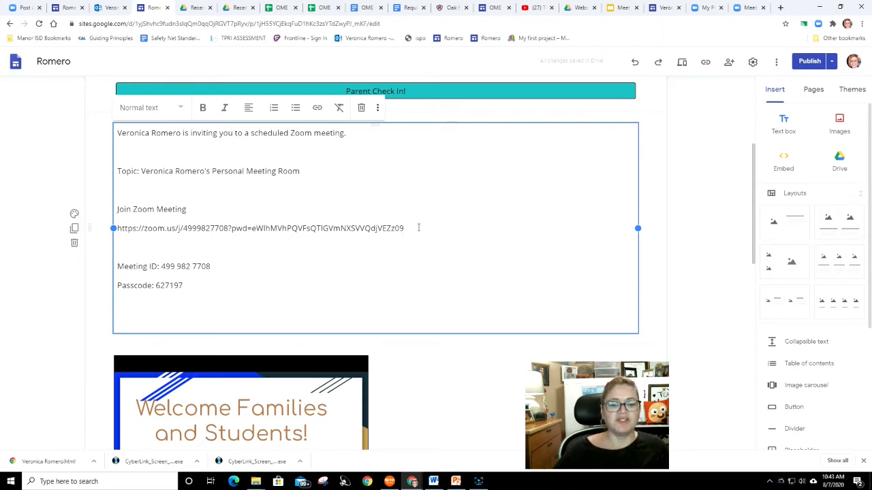
- Turn the Zoom invite URL in the pasted text into a hyperlink
left_click_drag(408, 228, 114, 228)
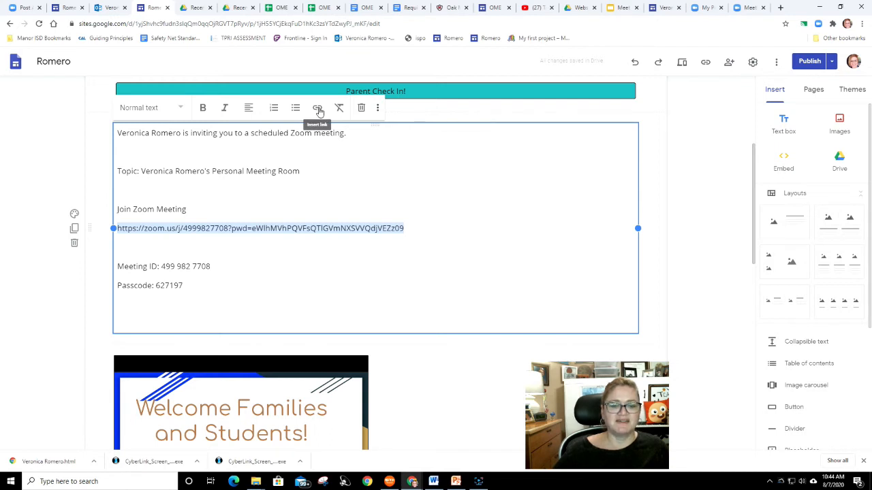
right_click(295, 229)
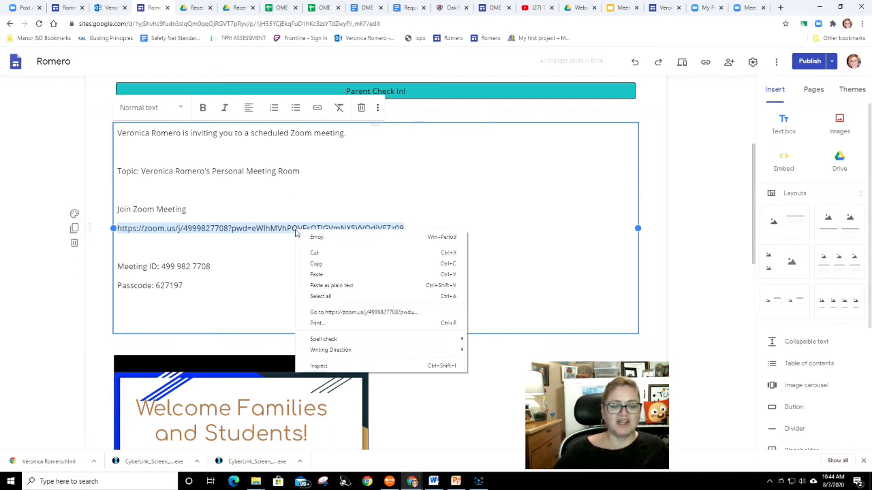
left_click(320, 261)
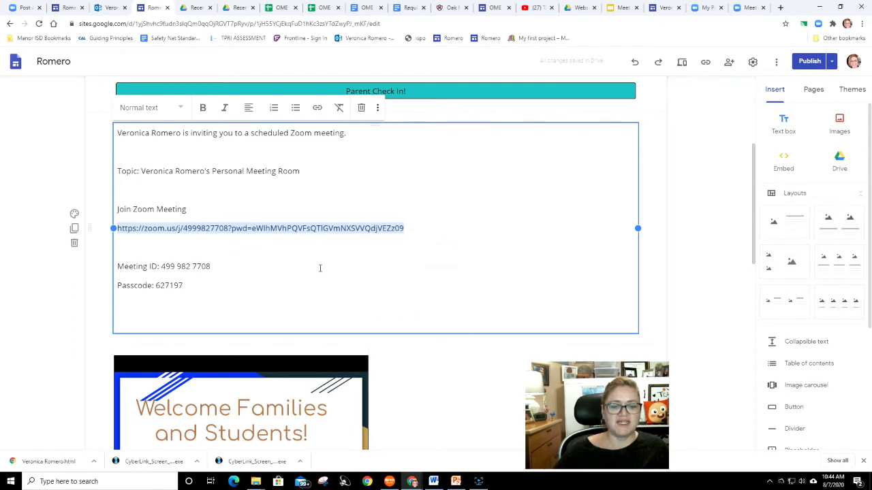
left_click(317, 109)
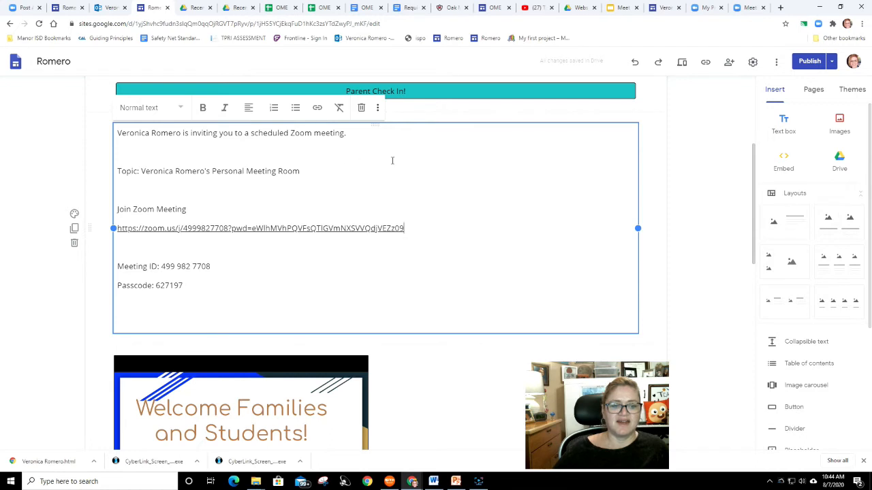
- Delete the invitation sentence, the topic line and the blank lines, keeping the join link, meeting ID and passcode
left_click(152, 191)
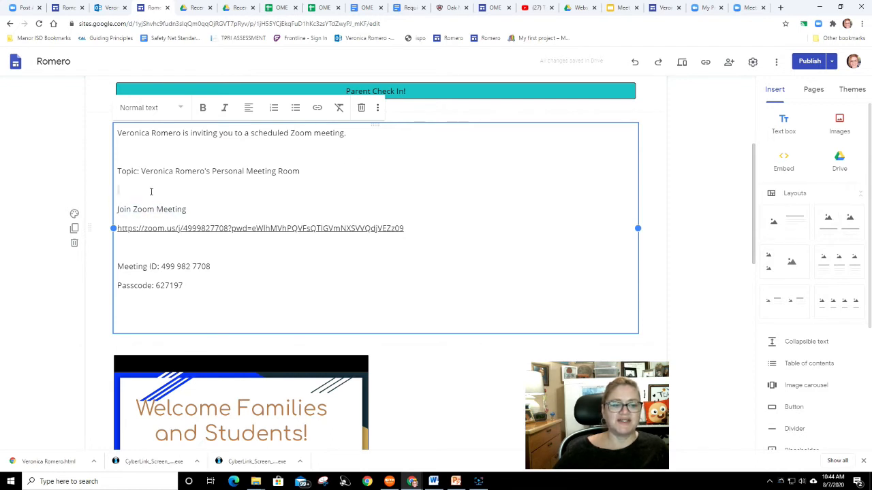
left_click_drag(118, 133, 128, 190)
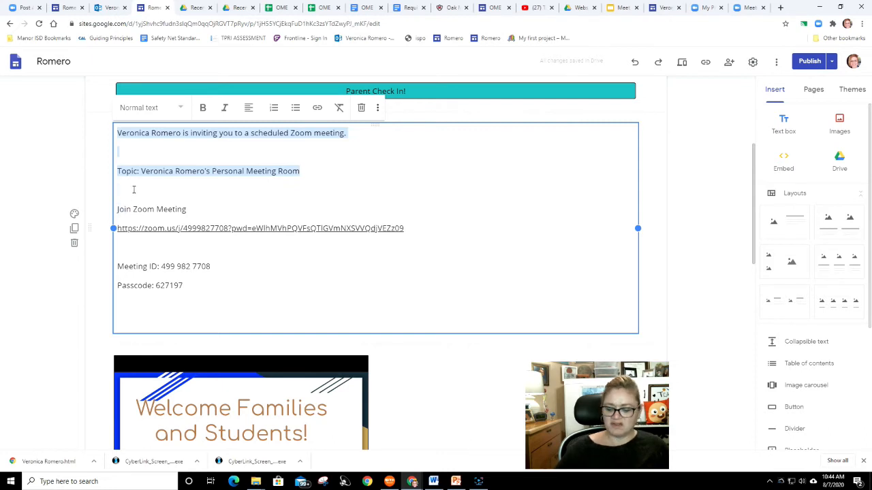
key("BackSpace")
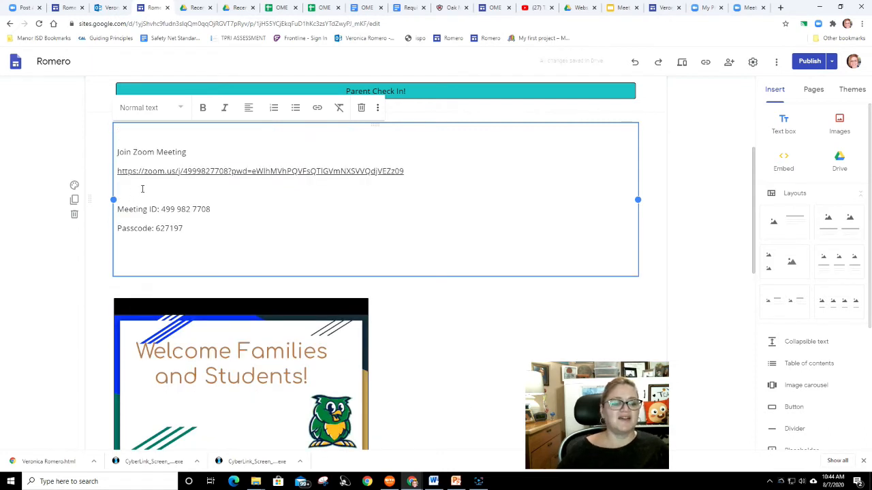
key("Delete")
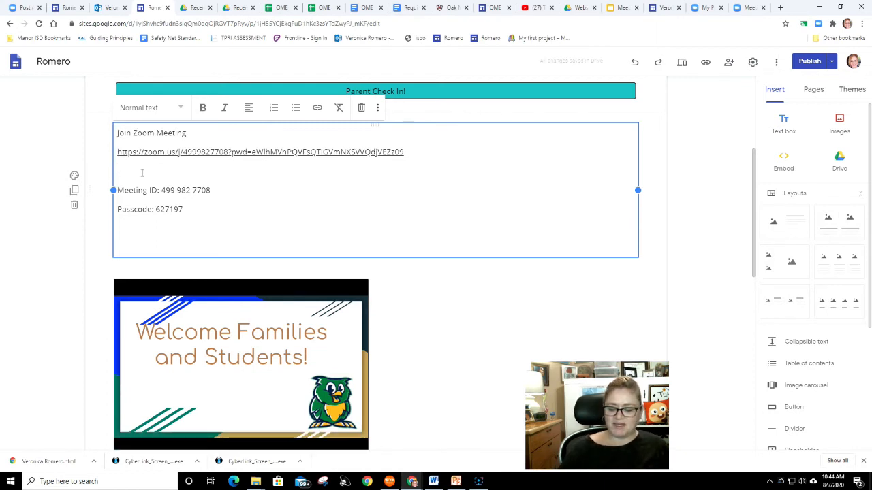
key("Delete")
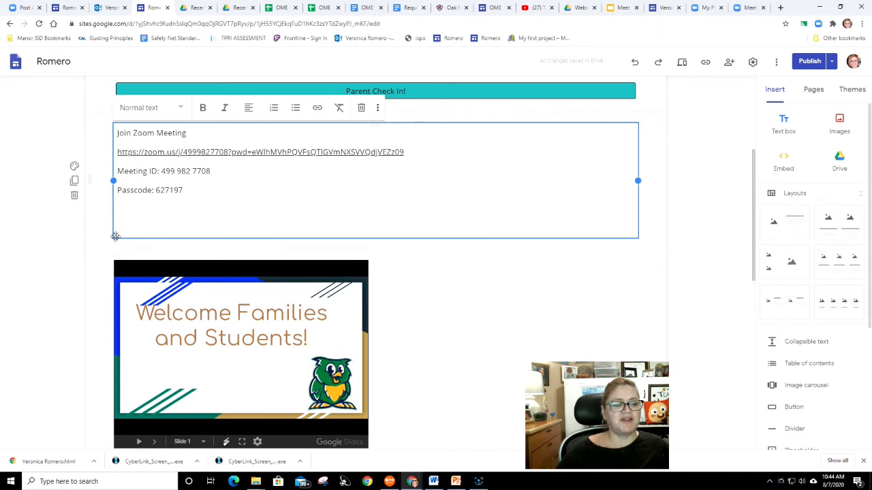
- Give the Zoom section an Emphasis 2 background and format the meeting link as a Heading
left_click(74, 166)
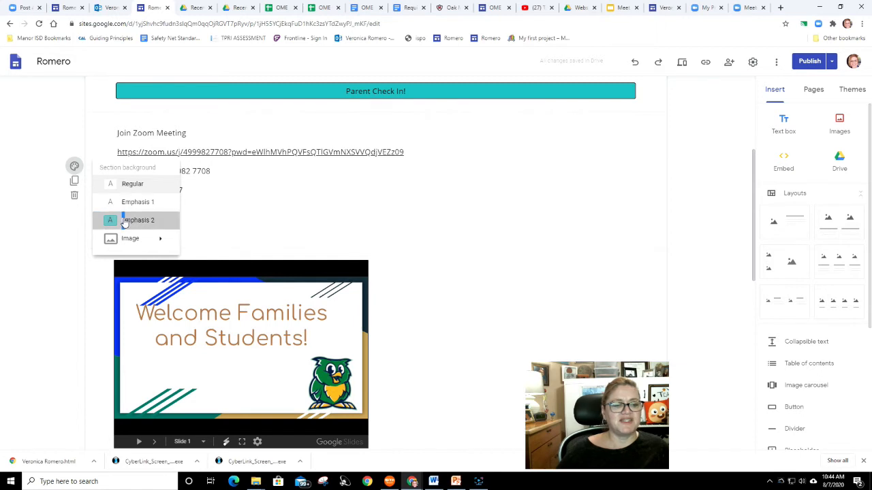
left_click(124, 219)
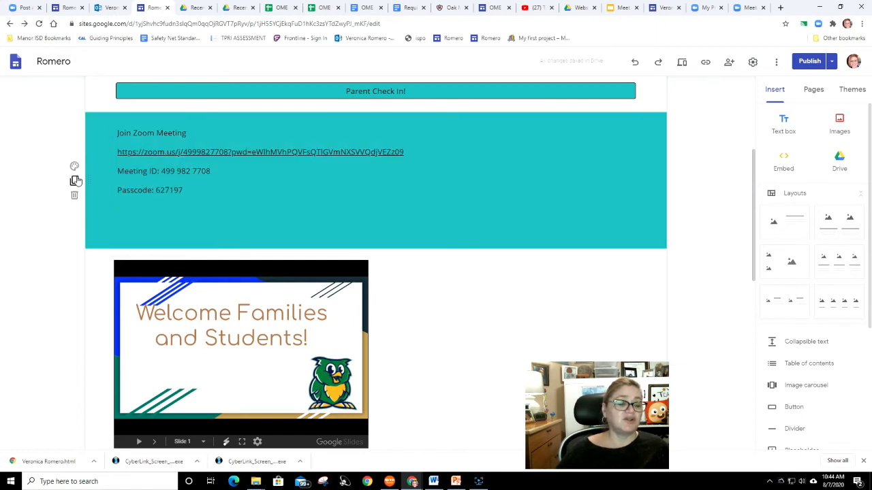
left_click(128, 148)
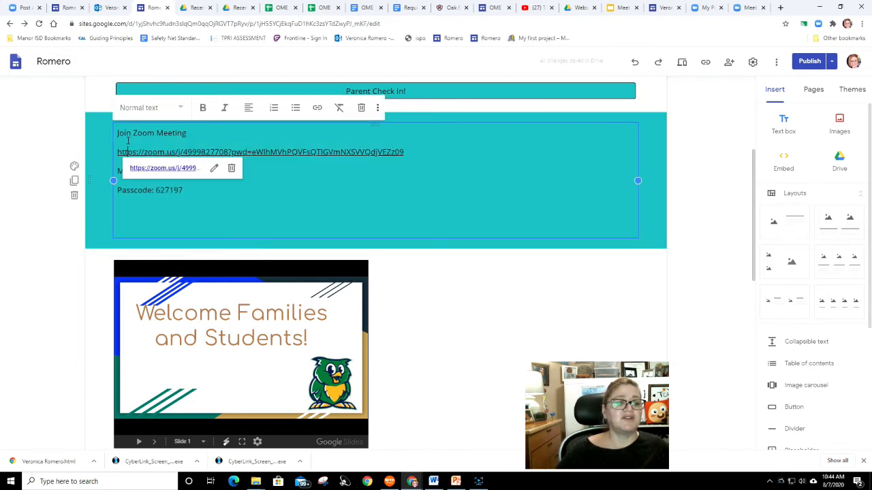
left_click(181, 106)
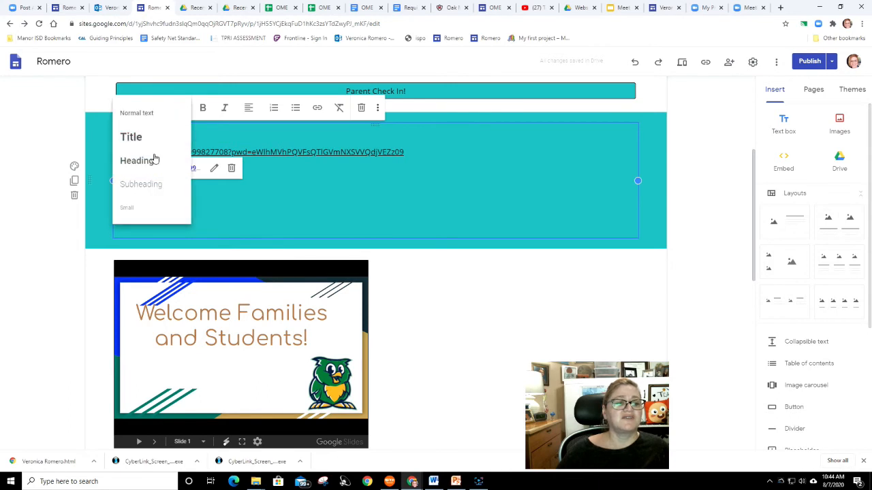
left_click(156, 160)
left_click(266, 219)
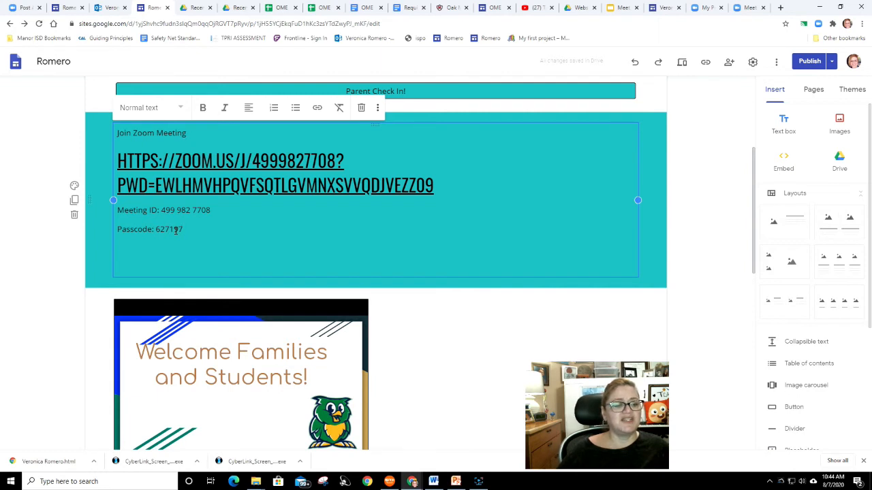
left_click_drag(184, 230, 29, 190)
left_click(74, 186)
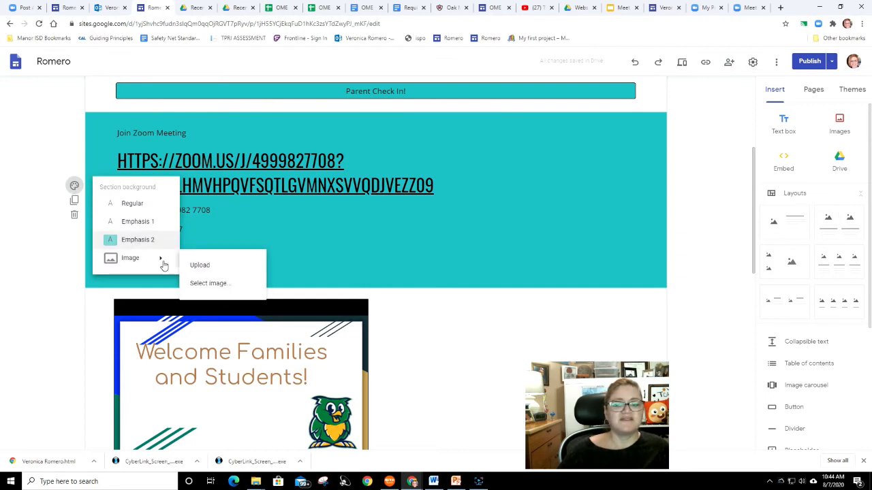
left_click(289, 262)
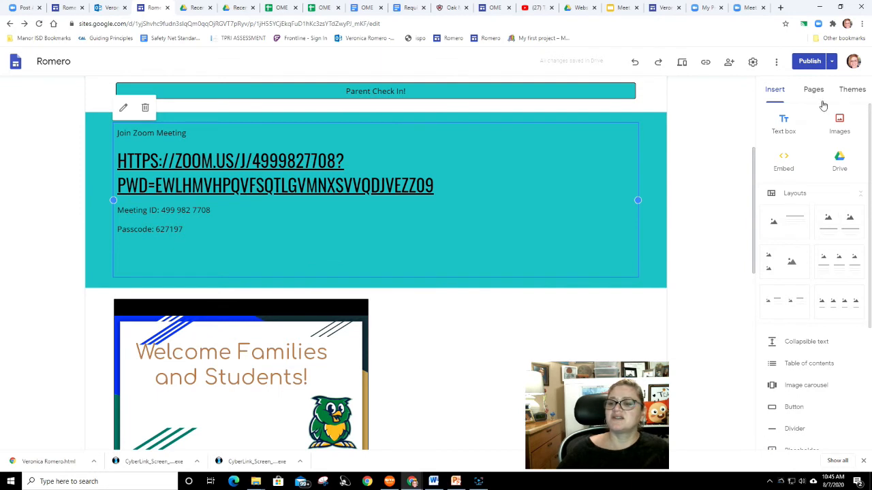
- Change the Impression theme's colour to the slate grey-blue swatch
left_click(848, 91)
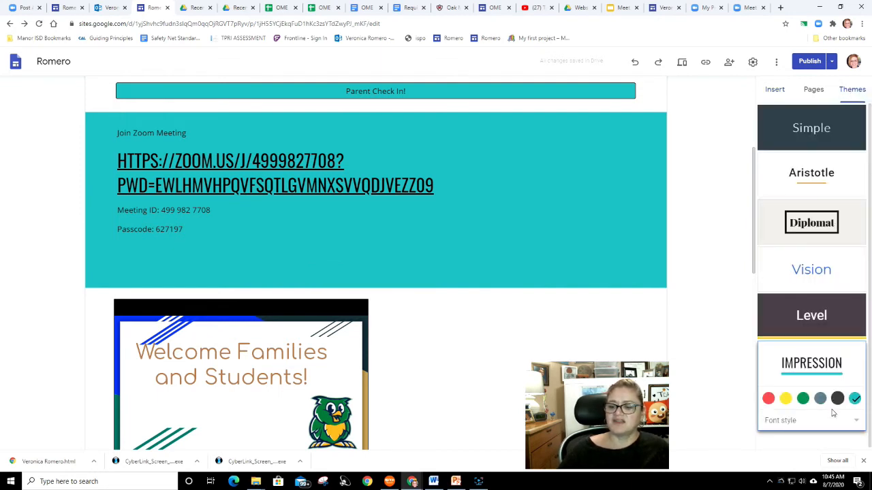
left_click(851, 421)
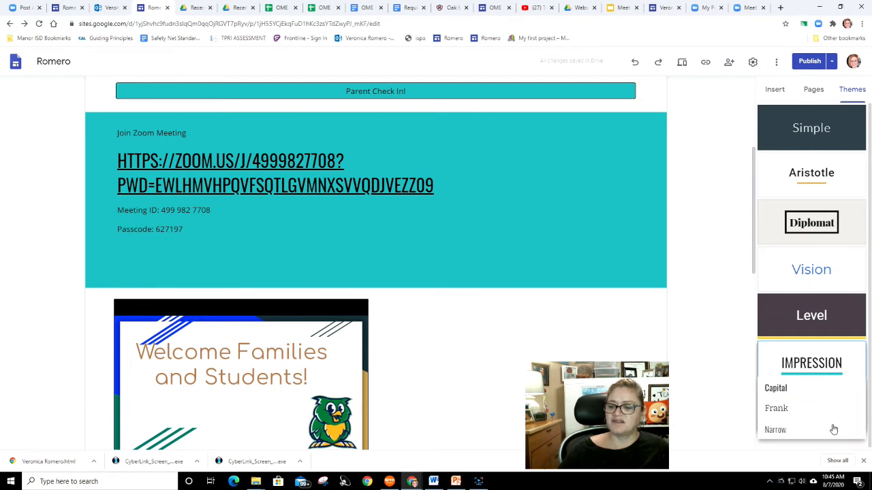
left_click(845, 366)
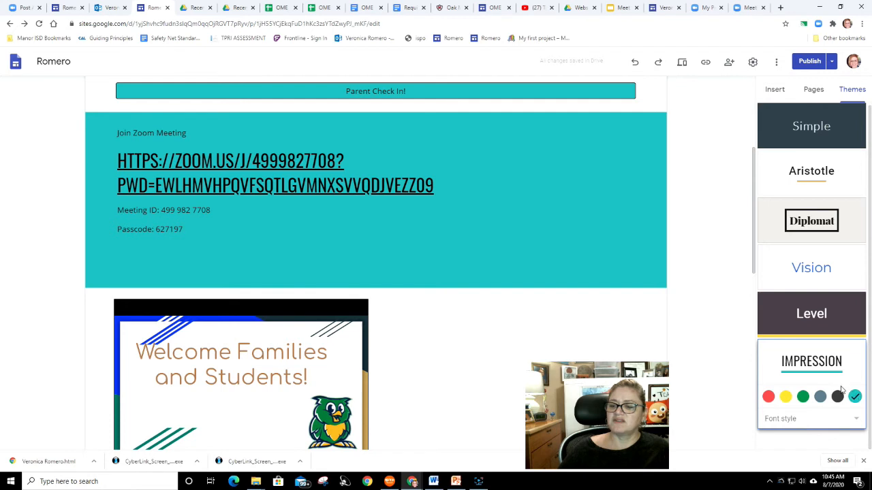
double_click(830, 369)
left_click(831, 374)
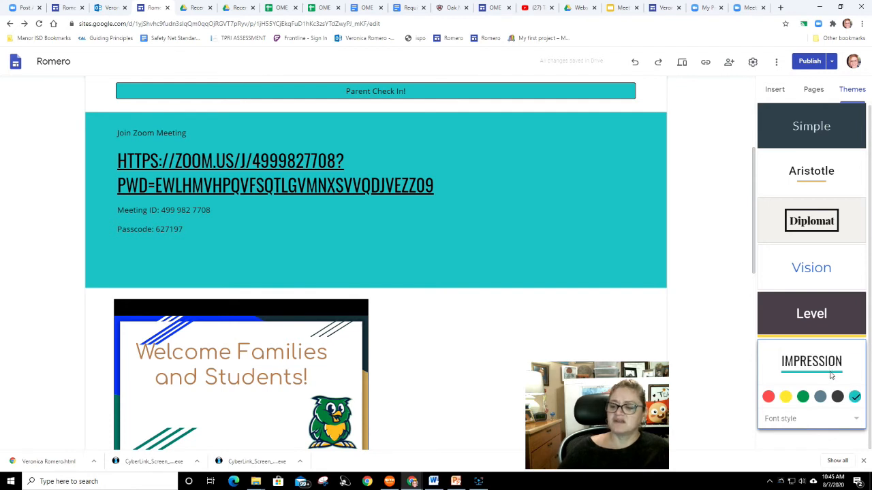
left_click(821, 398)
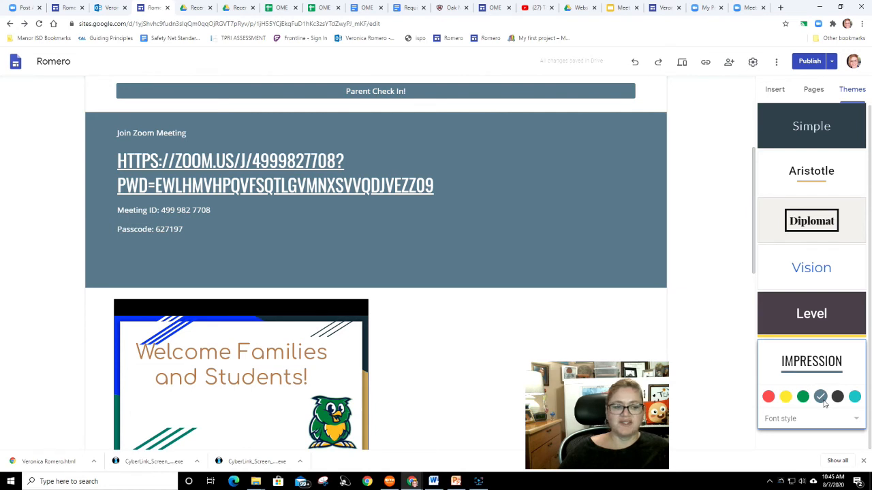
left_click(537, 243)
left_click(527, 323)
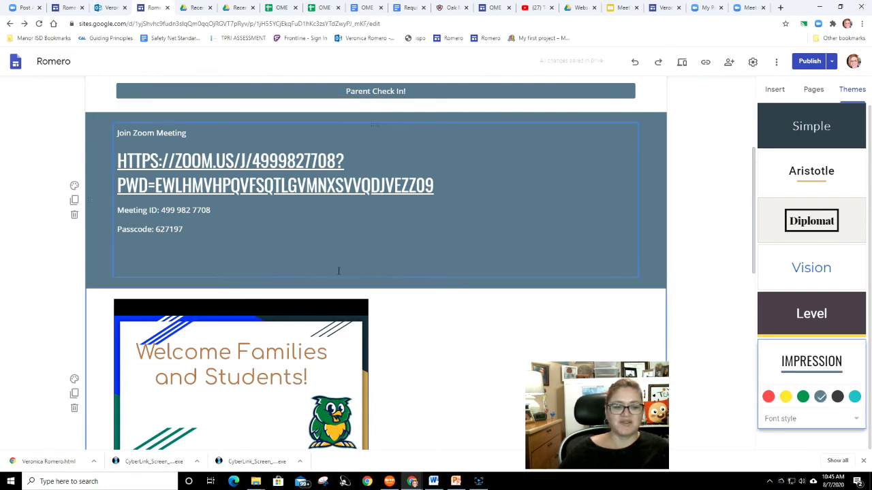
left_click(124, 253)
scroll(236, 248, "up", 3)
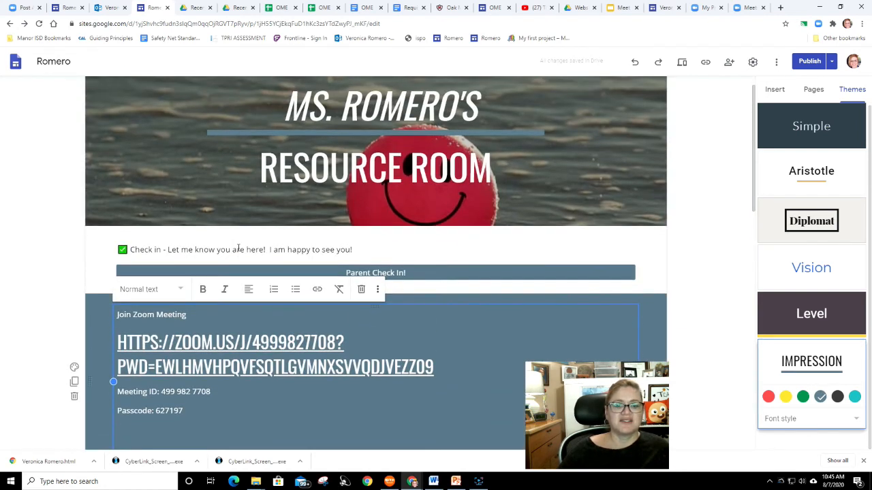
scroll(239, 238, "down", 2)
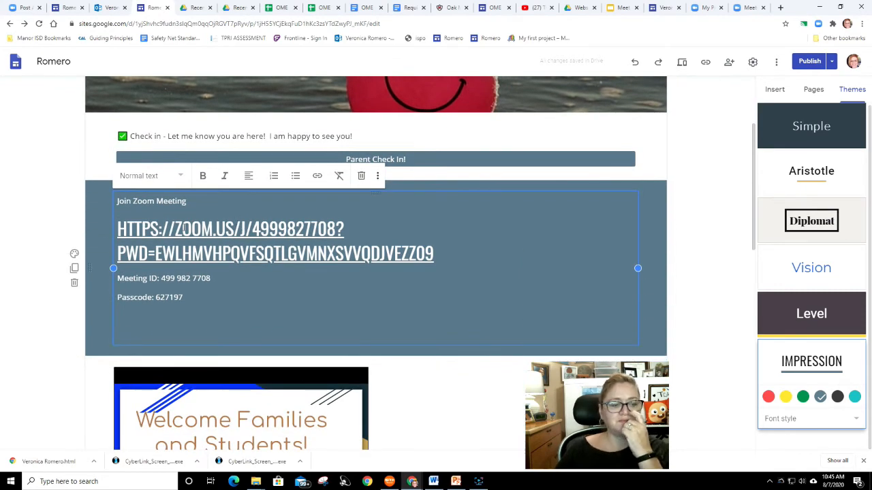
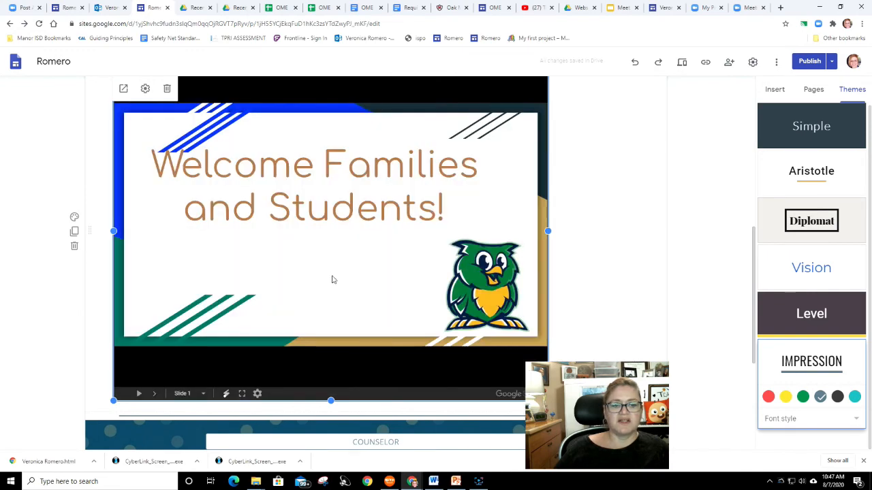
- Reposition the embedded Meet the Teacher presentation beneath the Zoom meeting section of the home page
left_click_drag(322, 275, 385, 160)
scroll(318, 237, "up", 5)
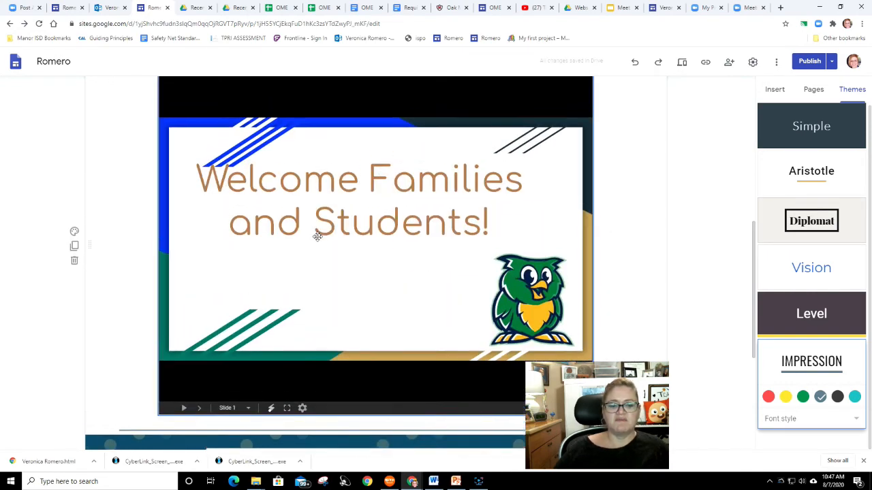
scroll(317, 237, "down", 4)
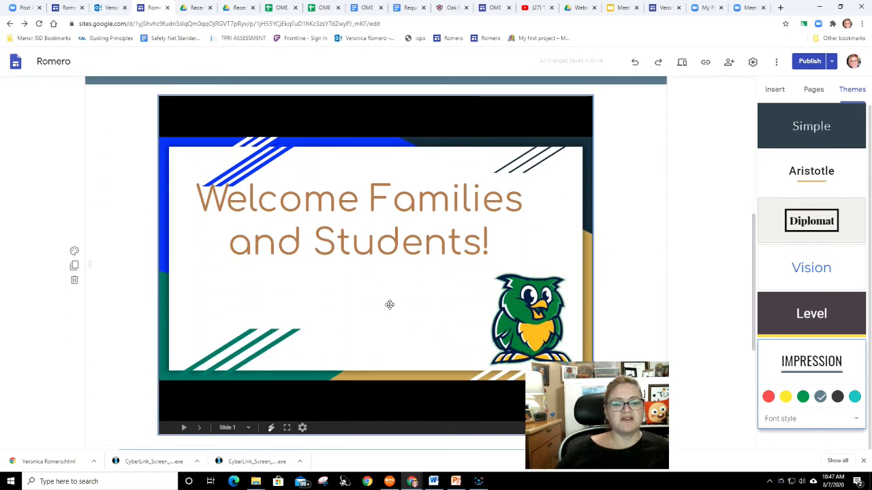
scroll(388, 292, "up", 3)
scroll(388, 291, "down", 3)
scroll(386, 289, "down", 1)
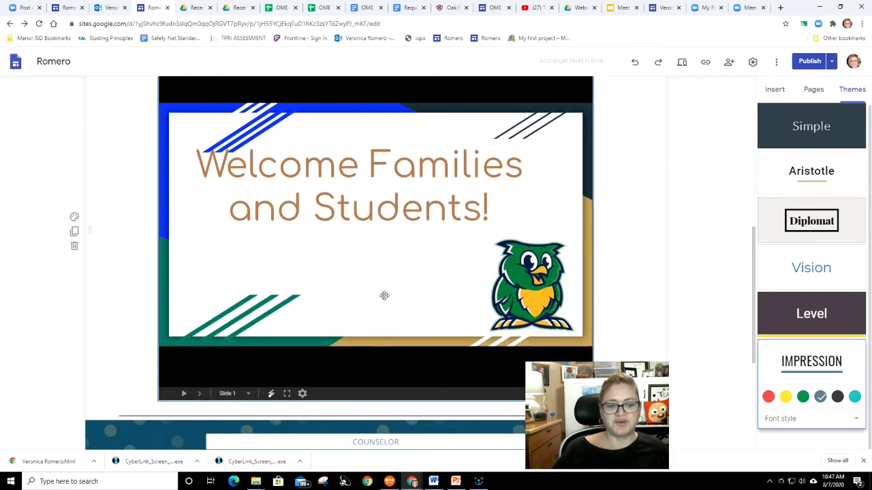
scroll(382, 297, "up", 5)
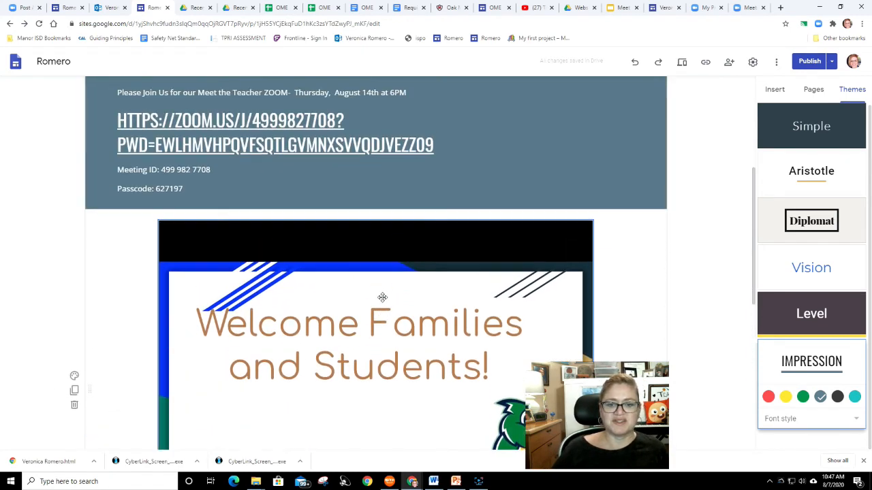
scroll(373, 302, "up", 1)
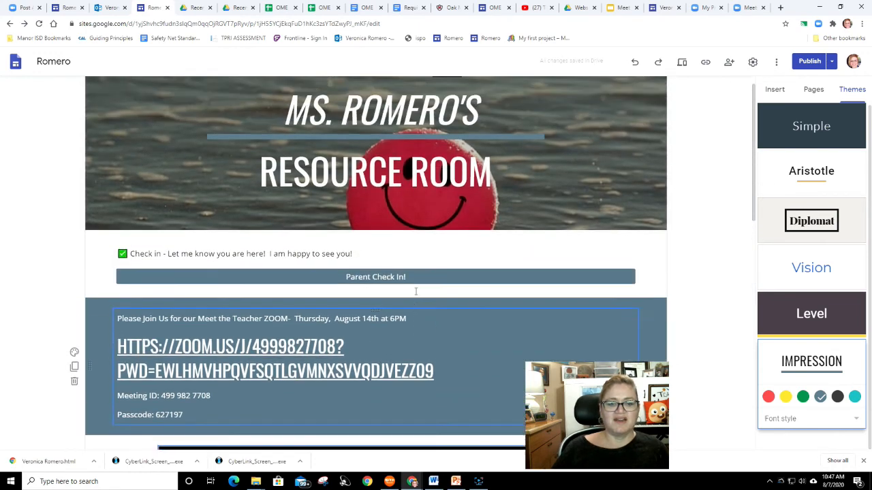
scroll(438, 282, "down", 3)
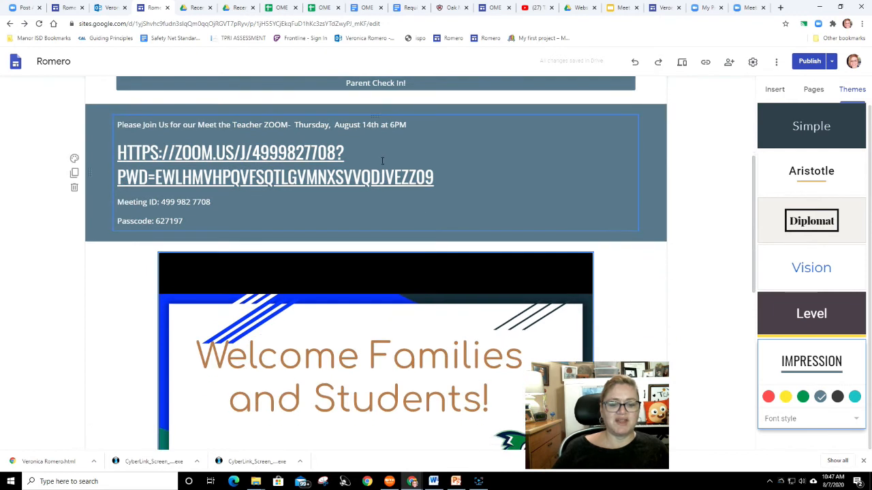
scroll(446, 275, "down", 3)
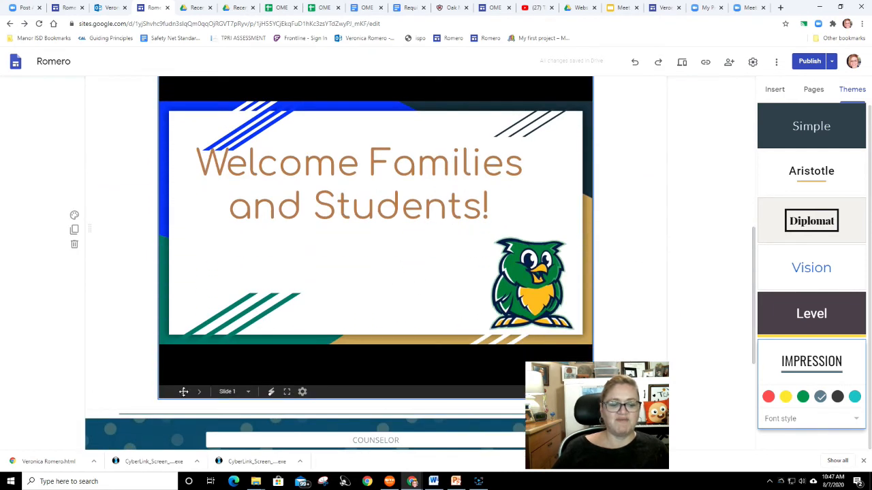
left_click(185, 391)
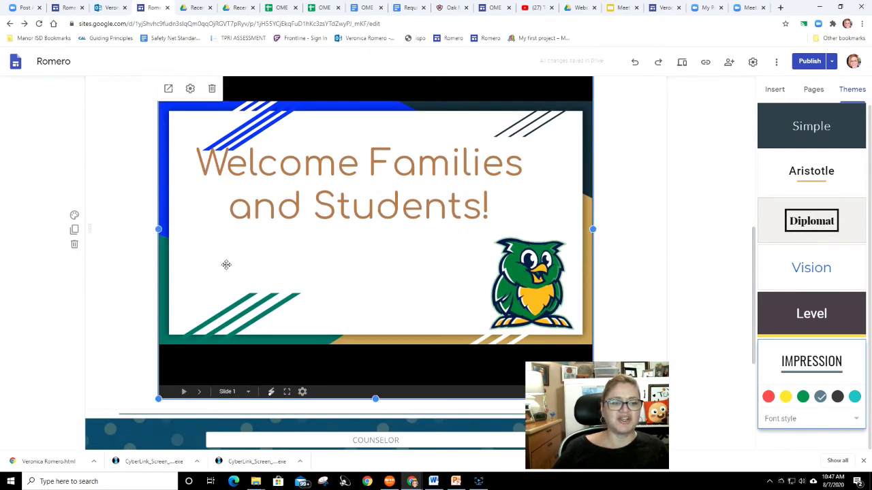
left_click(625, 299)
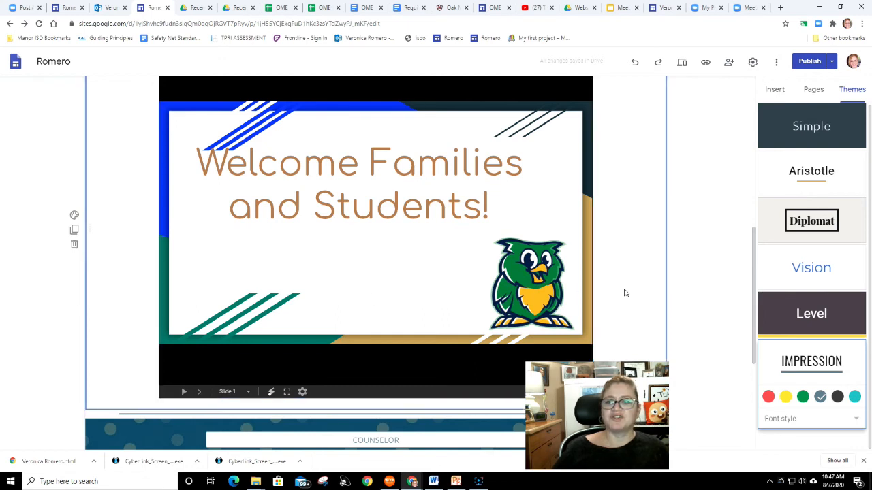
- Open the Meet the Teacher 2020 presentation and browse through its slides
left_click(622, 8)
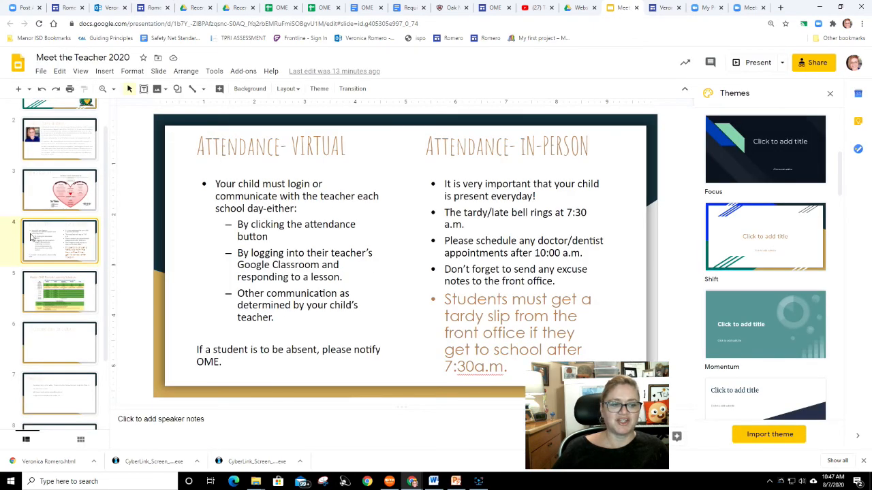
scroll(40, 205, "up", 1)
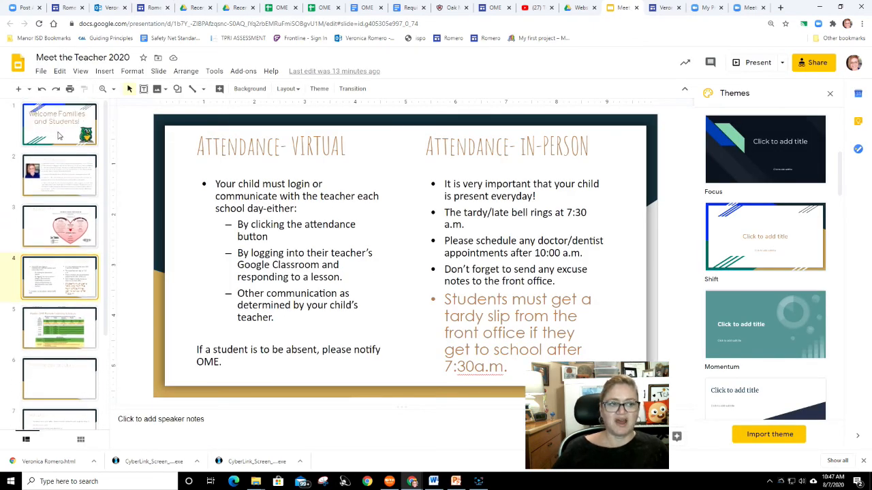
left_click(58, 134)
left_click(53, 179)
left_click(56, 226)
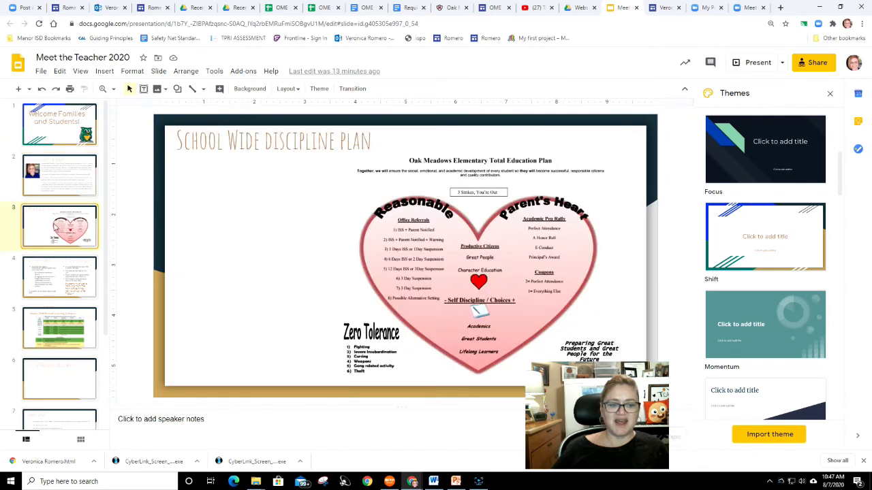
left_click(60, 286)
left_click(65, 332)
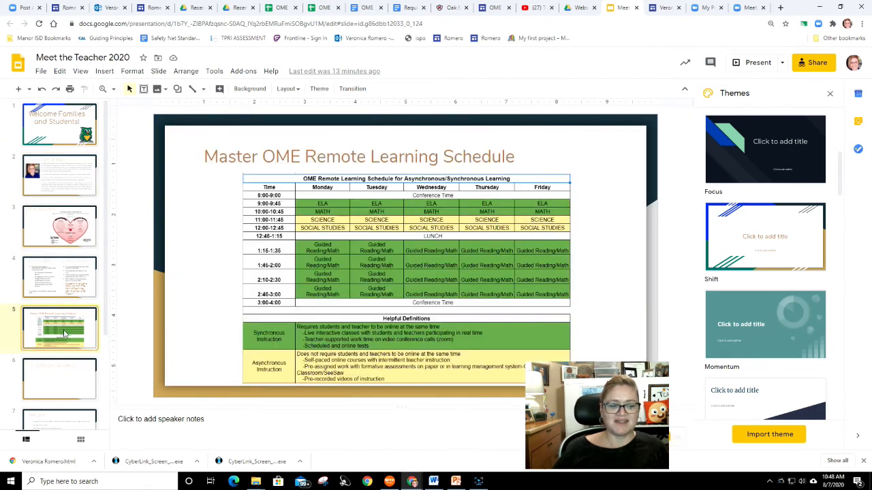
left_click(72, 385)
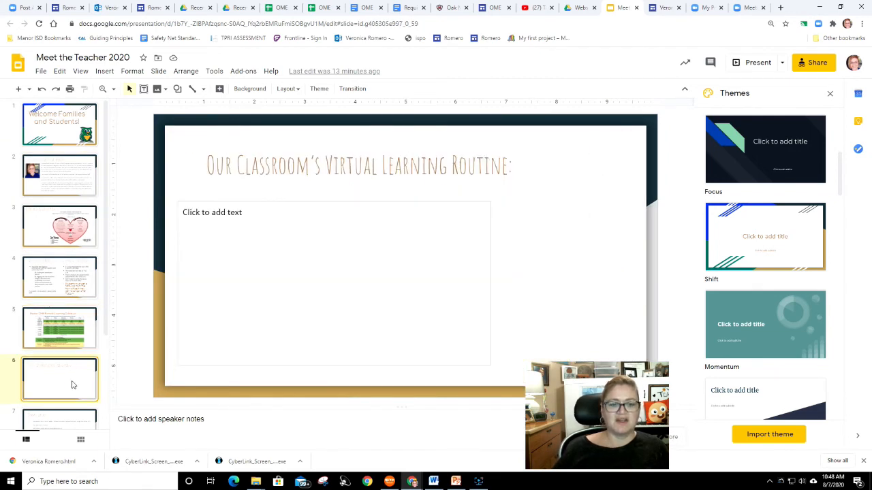
scroll(72, 382, "down", 2)
left_click(74, 305)
left_click(74, 373)
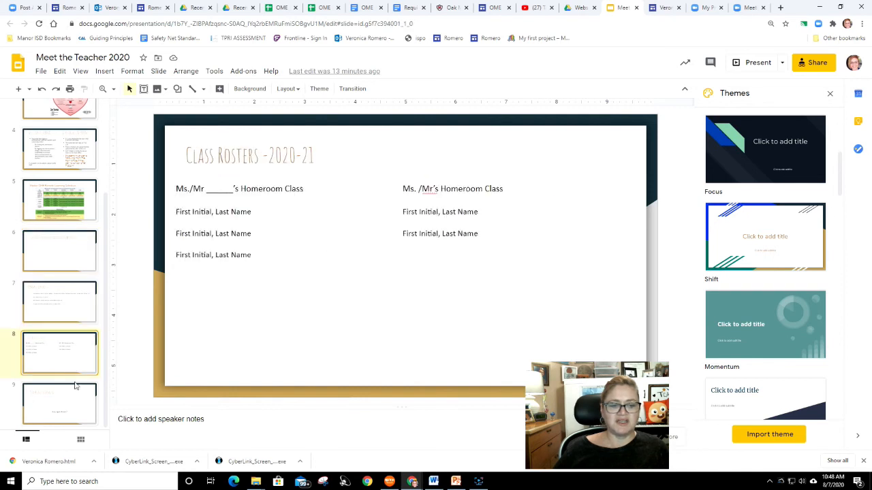
left_click(75, 401)
key("Up")
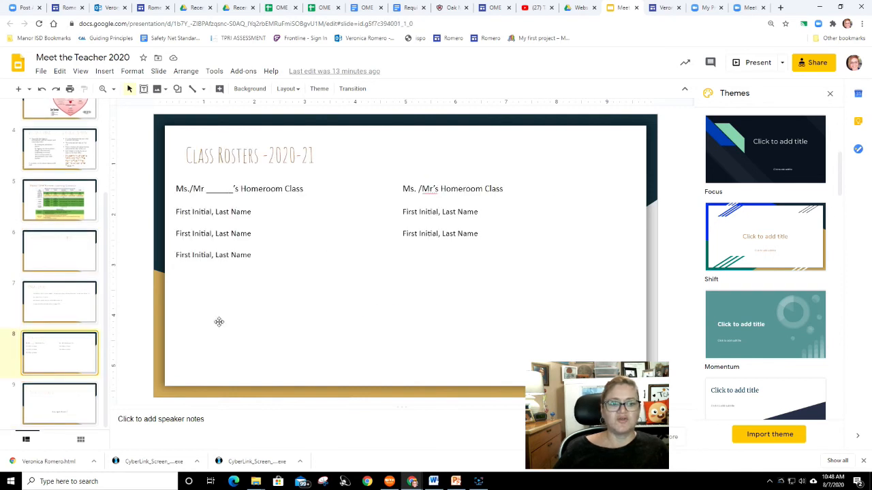
key("Up")
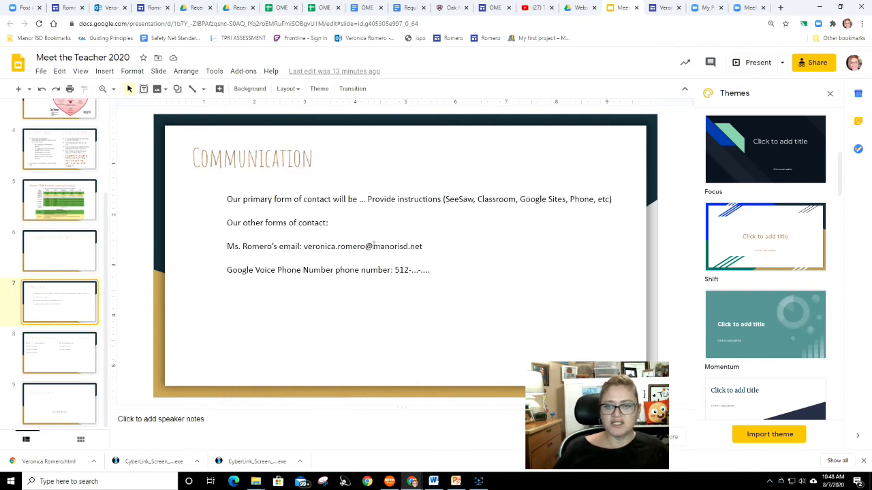
- Return to the Romero site editor and review the home page down to the Specials section
left_click(661, 9)
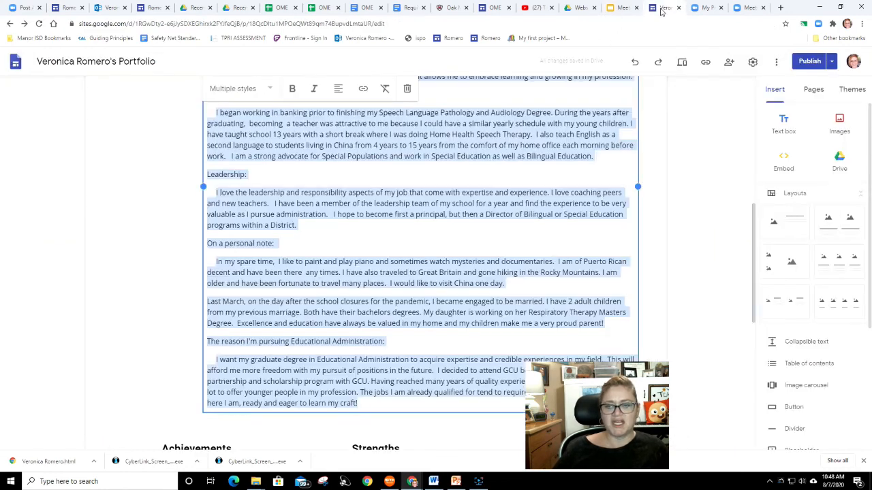
left_click(613, 9)
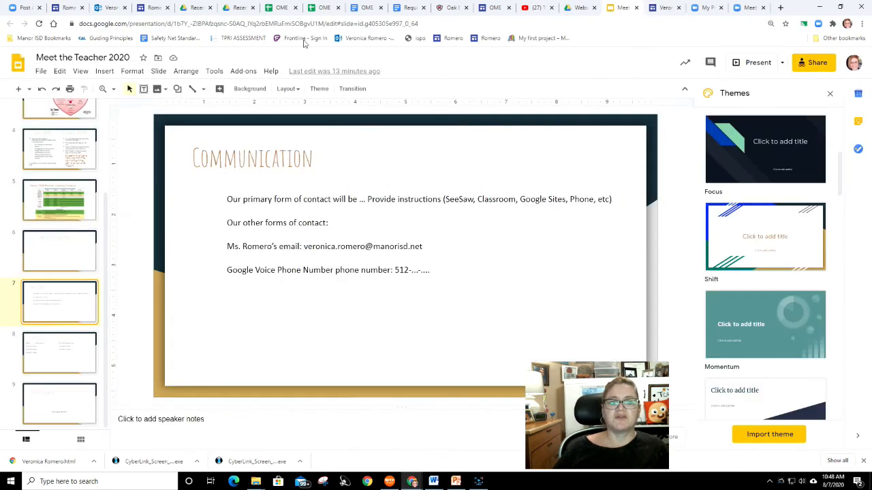
left_click(144, 8)
scroll(365, 260, "up", 4)
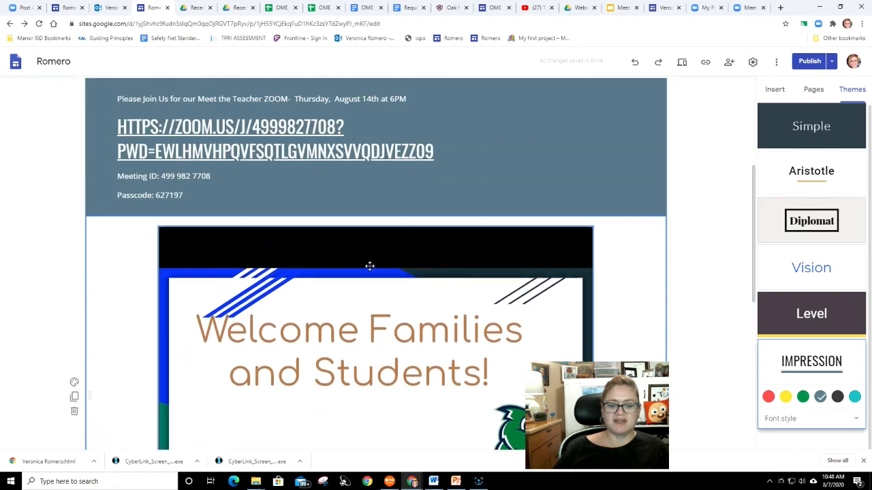
scroll(373, 263, "up", 2)
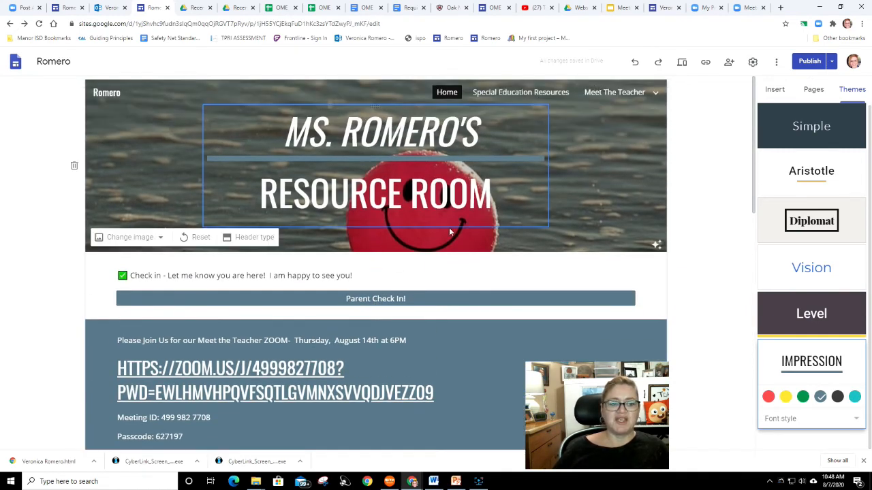
scroll(415, 276, "down", 7)
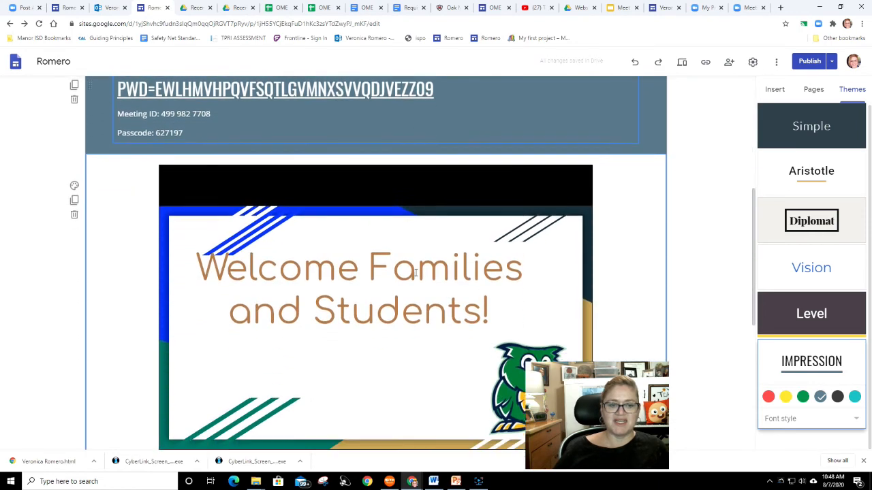
scroll(416, 272, "down", 3)
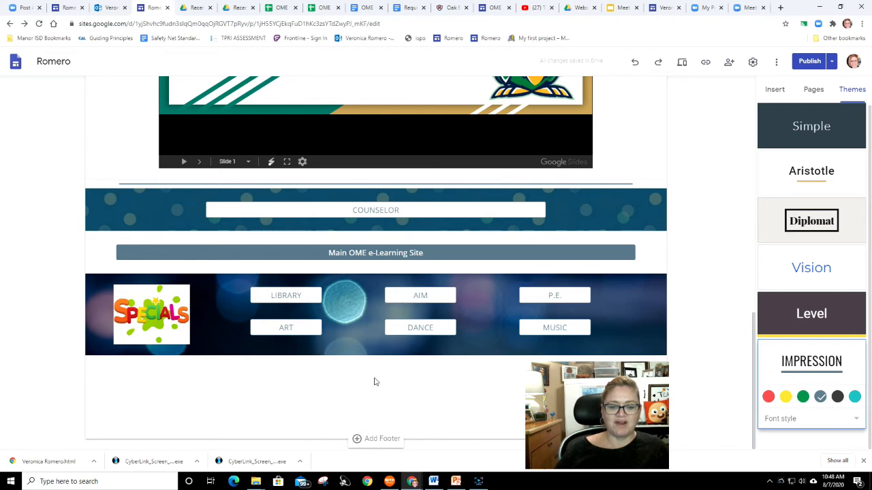
- Upload and insert the Clever logo image in a new section below the Specials section
left_click(777, 93)
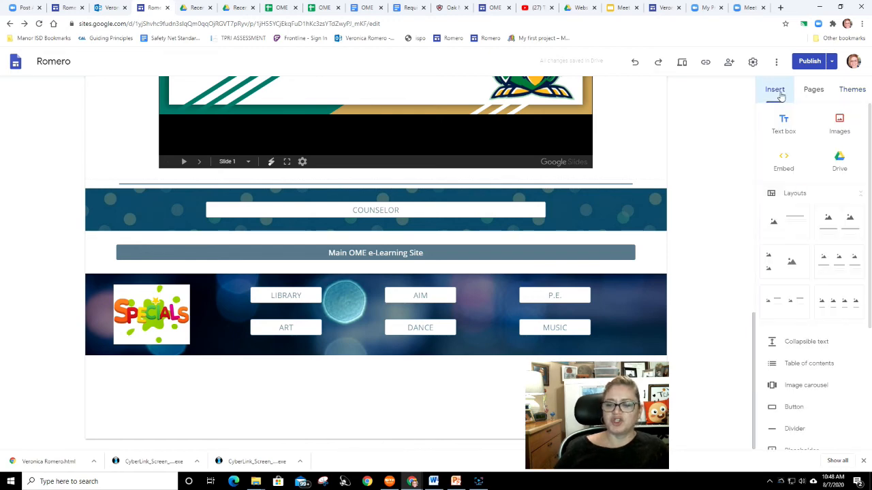
scroll(799, 395, "down", 2)
scroll(800, 338, "down", 1)
scroll(800, 339, "up", 3)
scroll(798, 339, "up", 1)
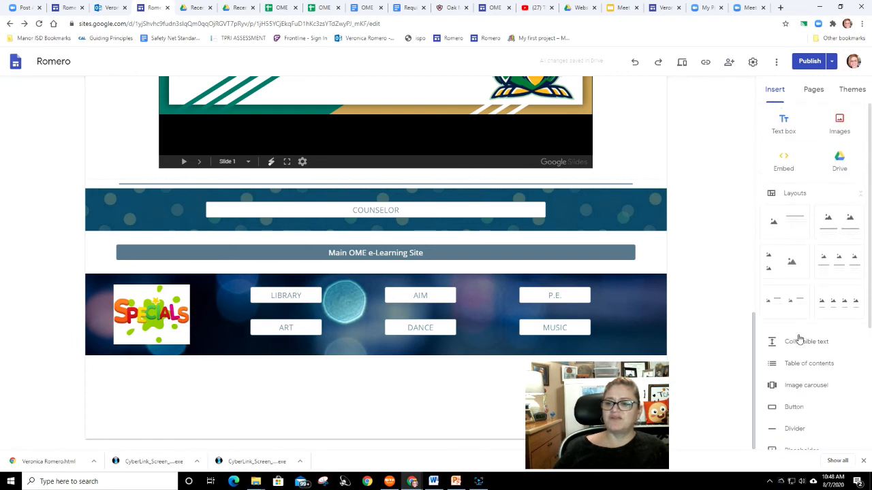
left_click(841, 121)
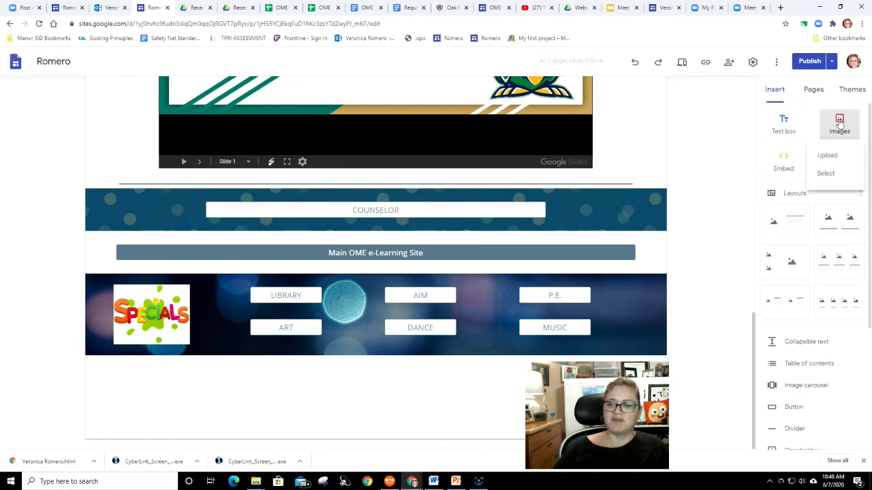
left_click(828, 156)
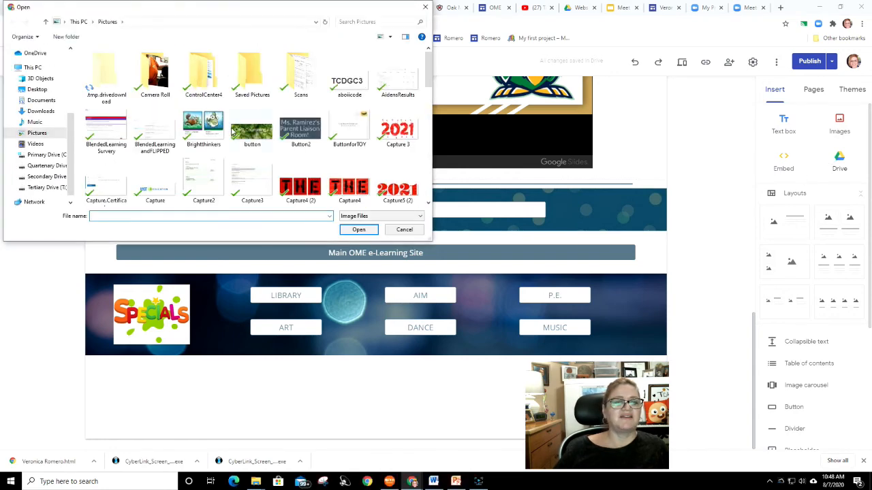
scroll(231, 130, "down", 5)
double_click(347, 190)
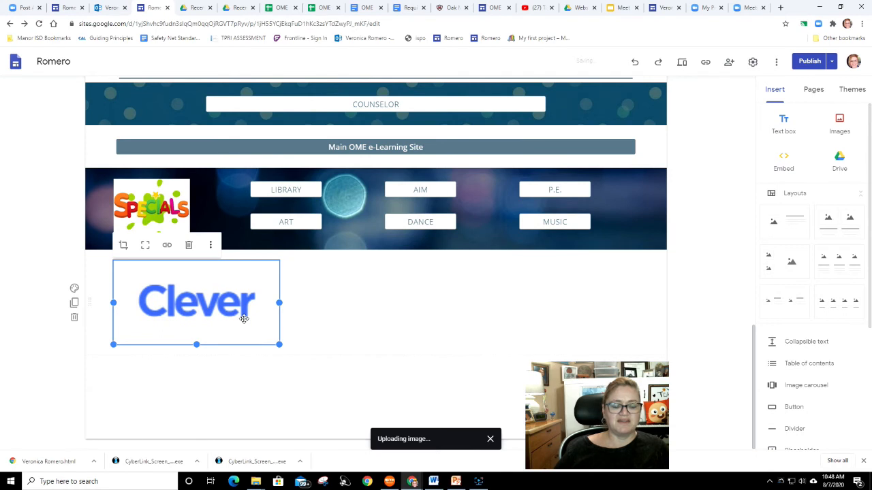
- Link the Clever logo image to clever.com
left_click(167, 245)
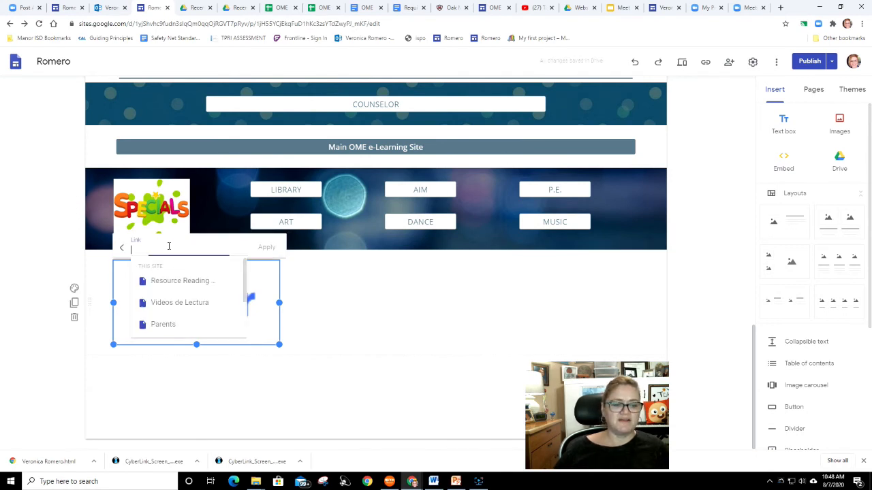
type("cl")
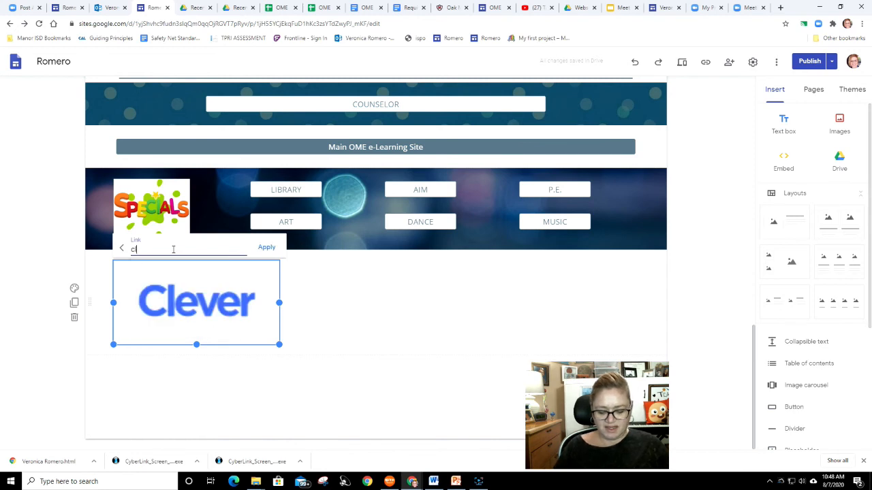
type("ever.com")
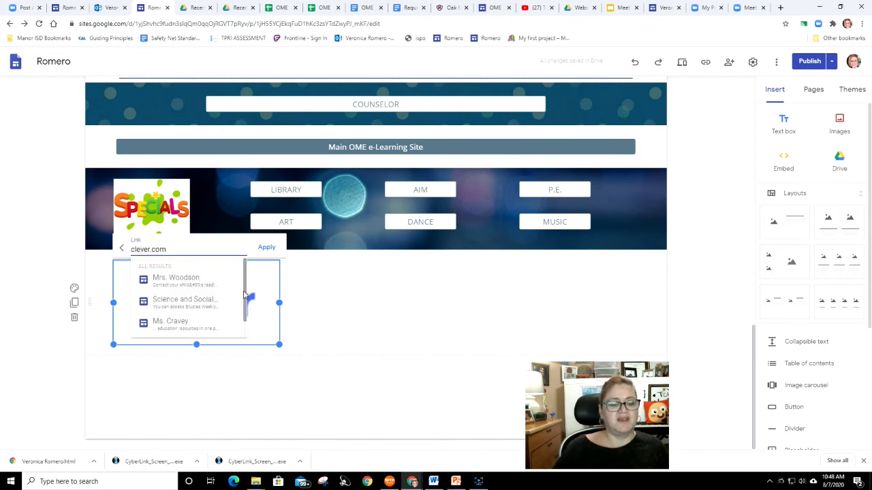
left_click(264, 251)
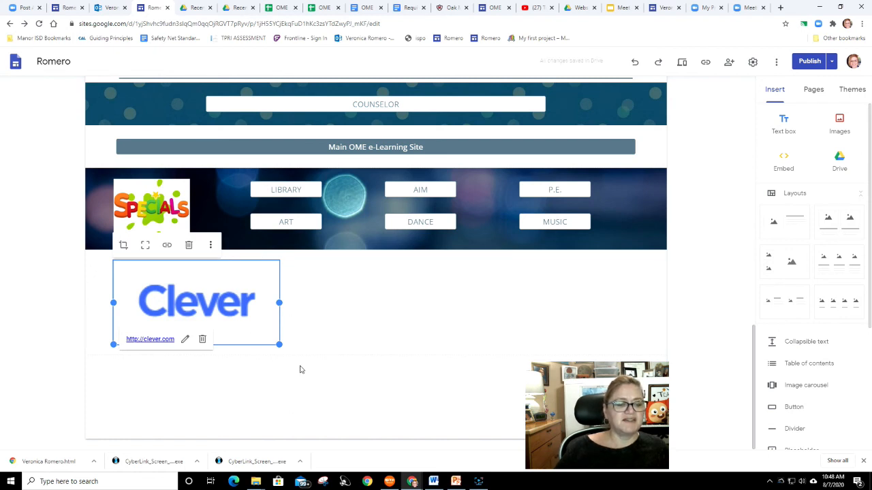
left_click(379, 357)
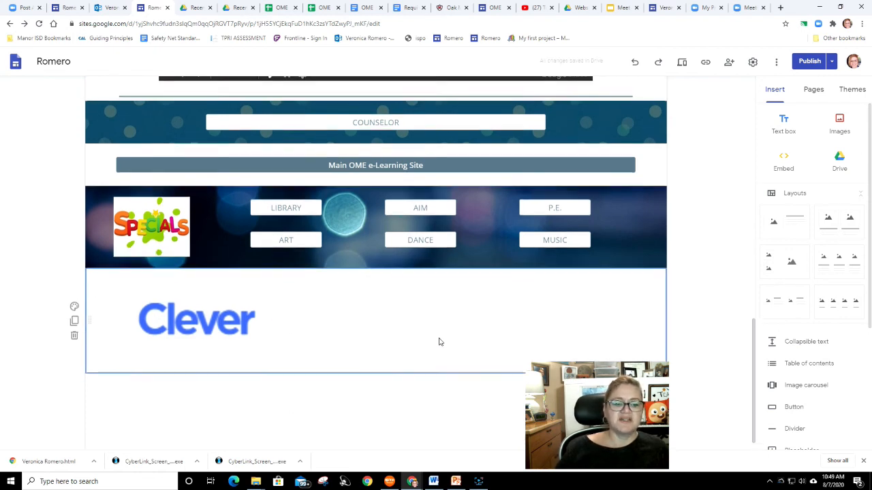
scroll(436, 338, "up", 2)
scroll(440, 344, "up", 2)
scroll(447, 346, "up", 3)
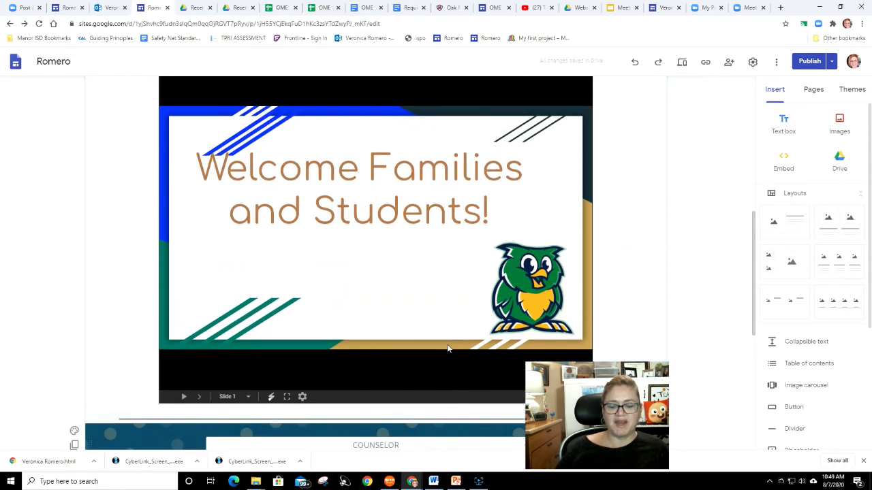
scroll(447, 346, "down", 3)
scroll(447, 346, "up", 3)
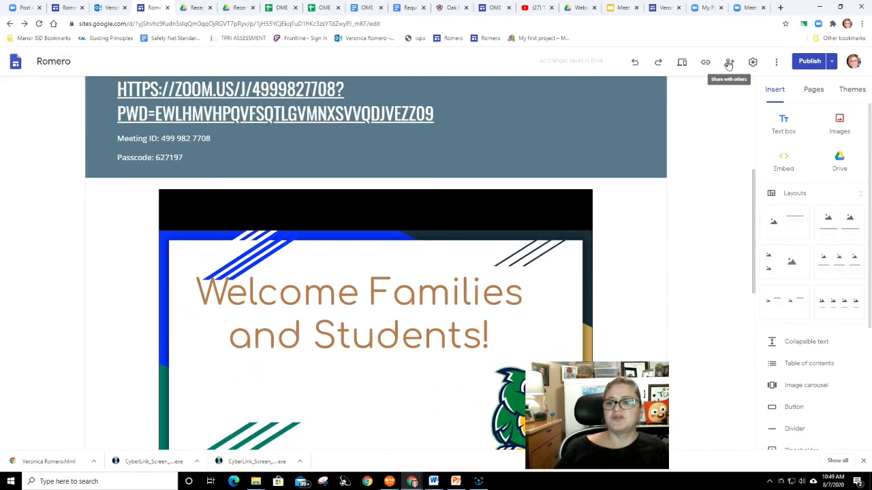
- Preview the site and play the embedded Meet the Teacher presentation full screen through its slides
left_click(682, 62)
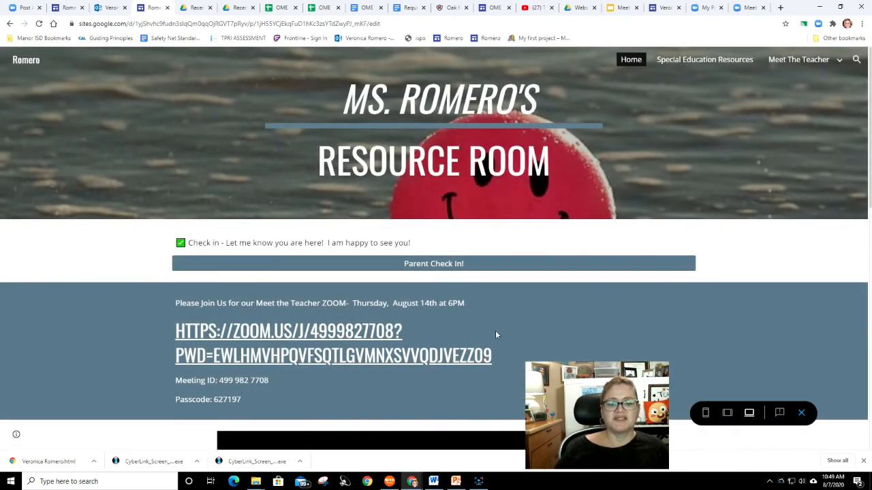
scroll(485, 256, "down", 3)
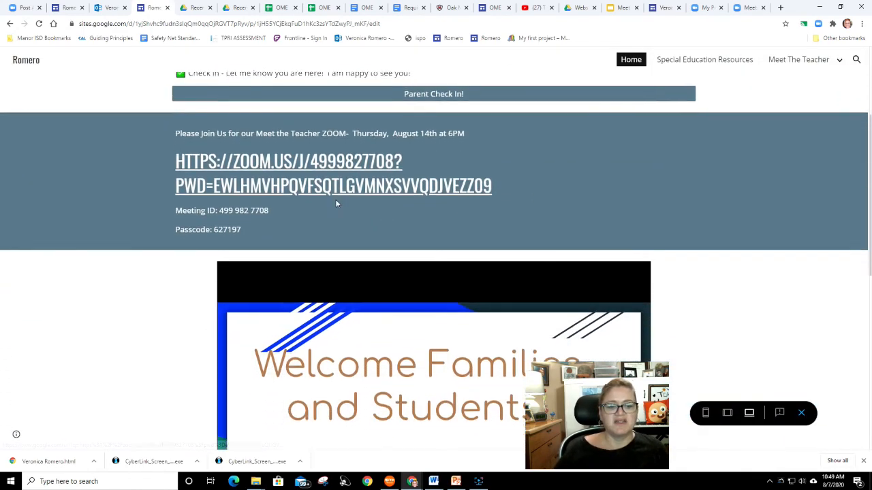
scroll(374, 195, "down", 3)
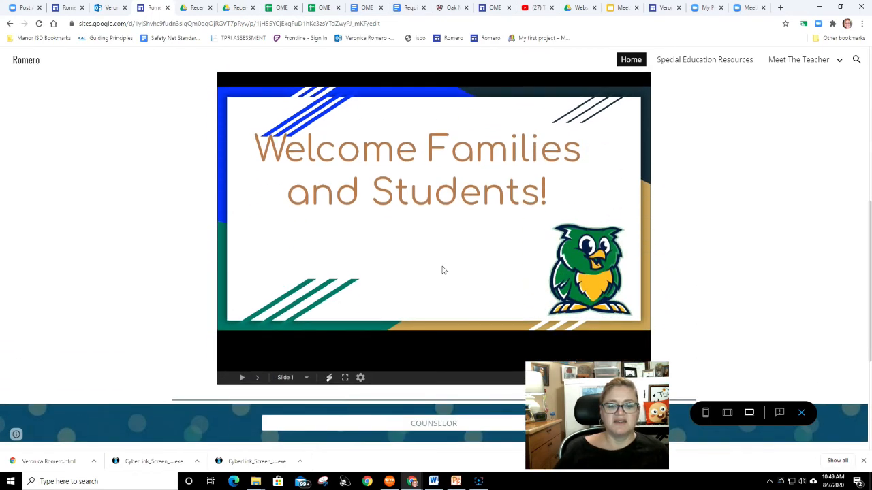
left_click(242, 378)
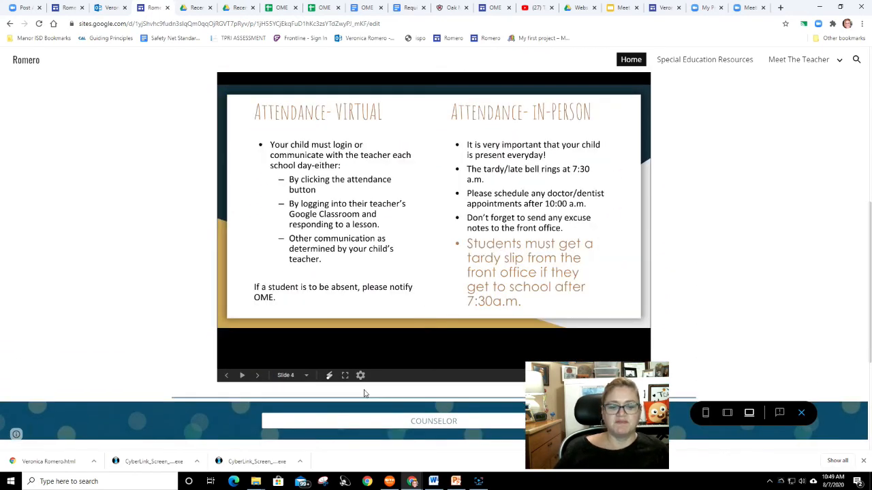
left_click(345, 376)
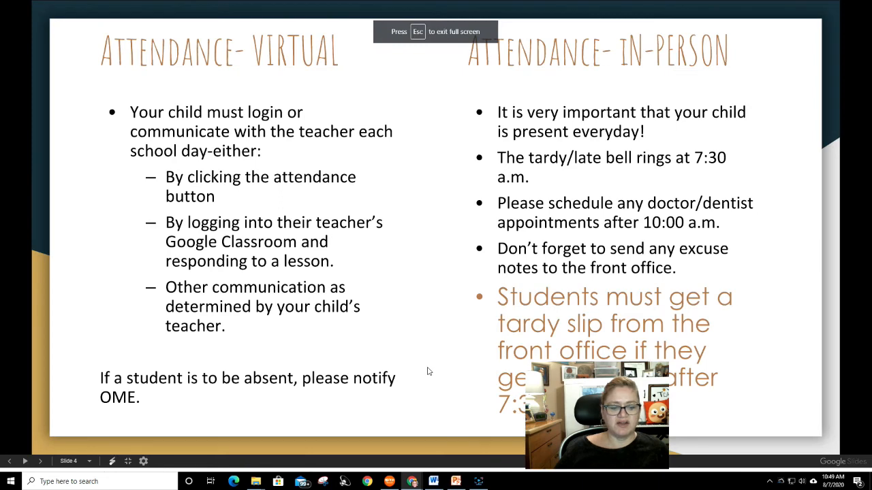
left_click(427, 372)
left_click(427, 371)
left_click(427, 371)
left_click(427, 371)
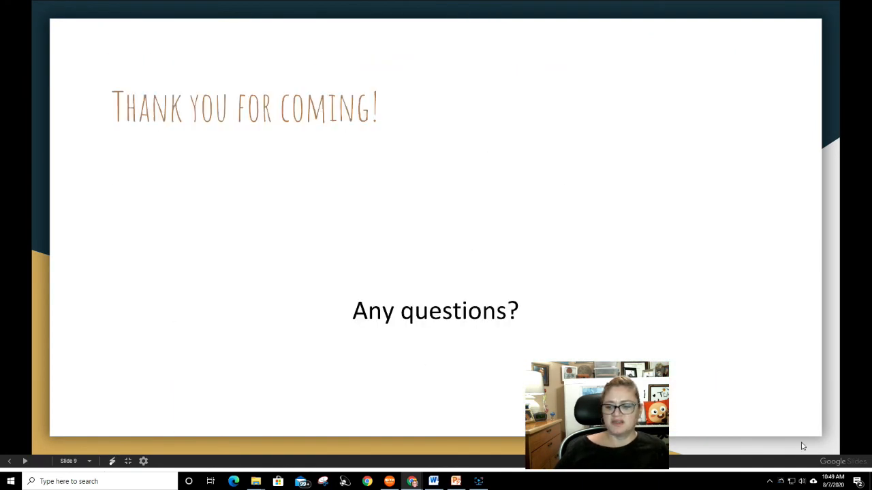
key("Escape")
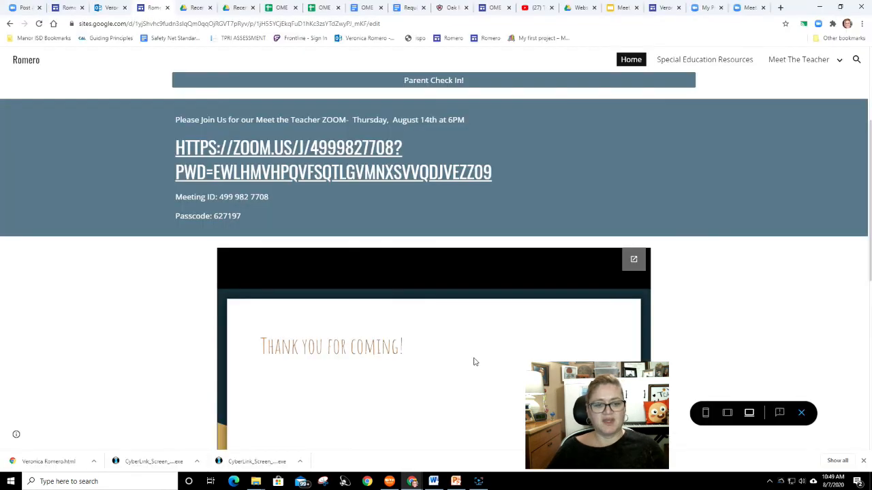
- Replay the embedded presentation full screen from slide 1 through to the last slide
scroll(484, 409, "up", 1)
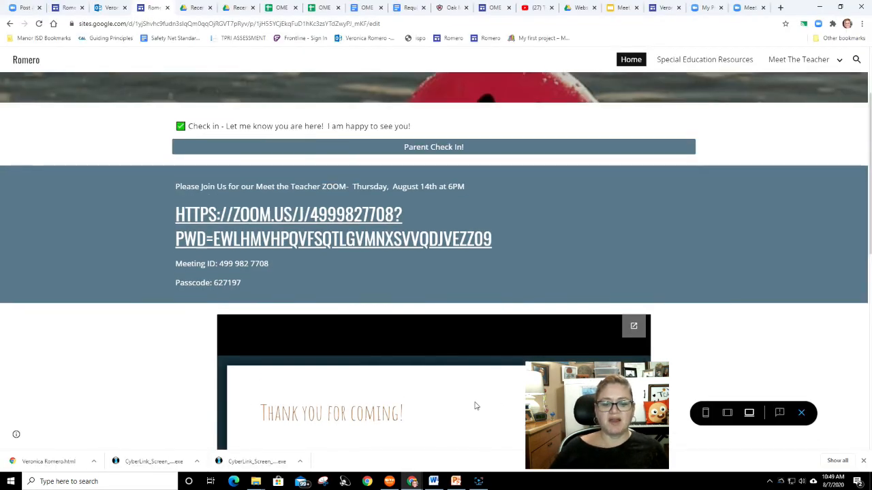
scroll(471, 399, "down", 2)
scroll(467, 391, "up", 3)
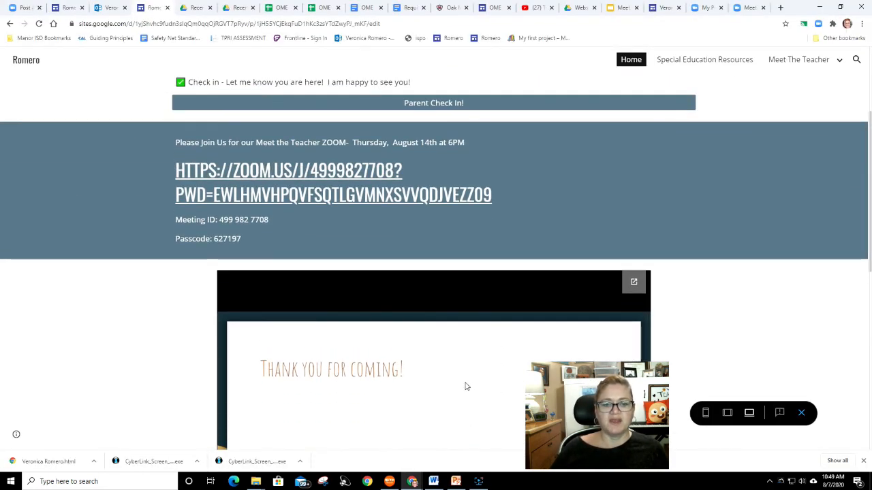
scroll(465, 387, "down", 1)
scroll(467, 386, "down", 1)
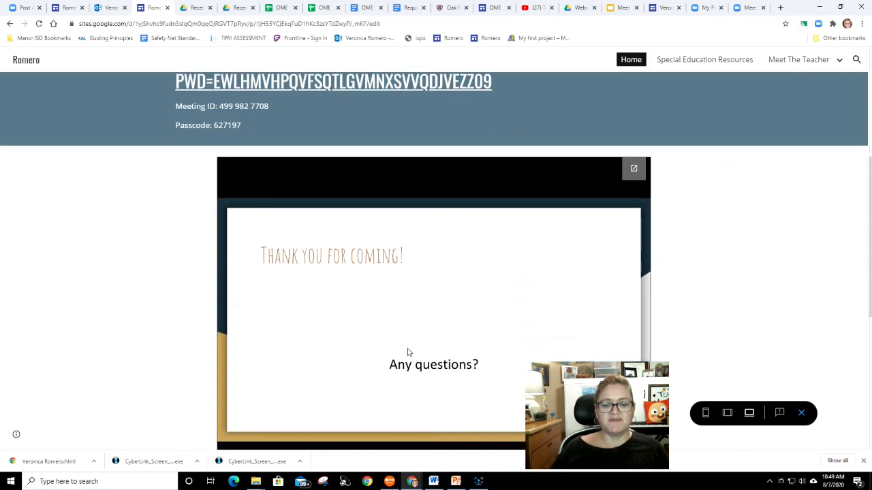
scroll(408, 351, "down", 1)
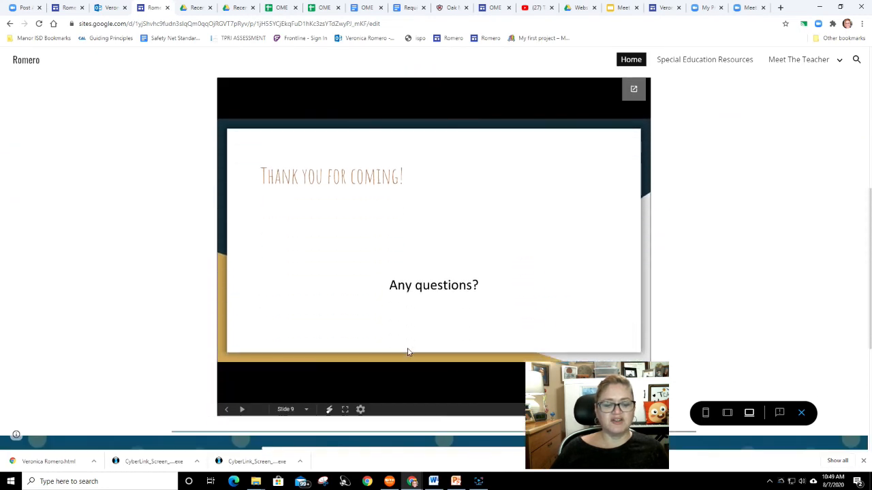
left_click(345, 410)
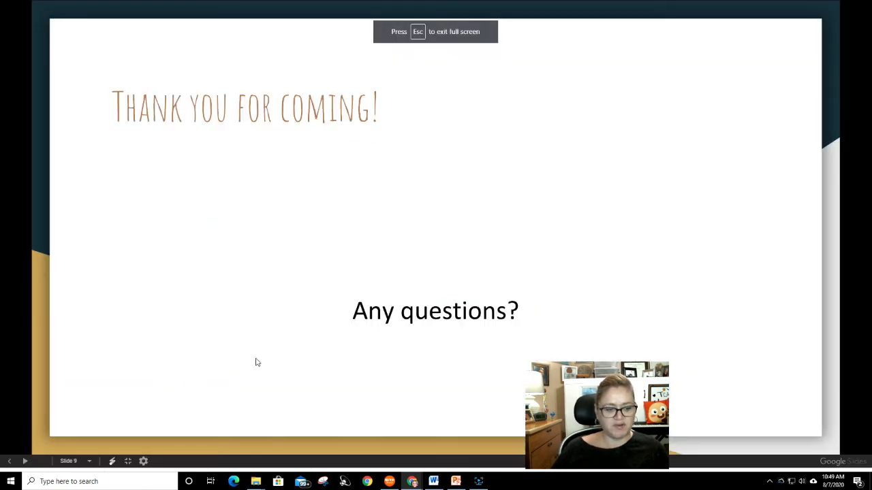
left_click(87, 464)
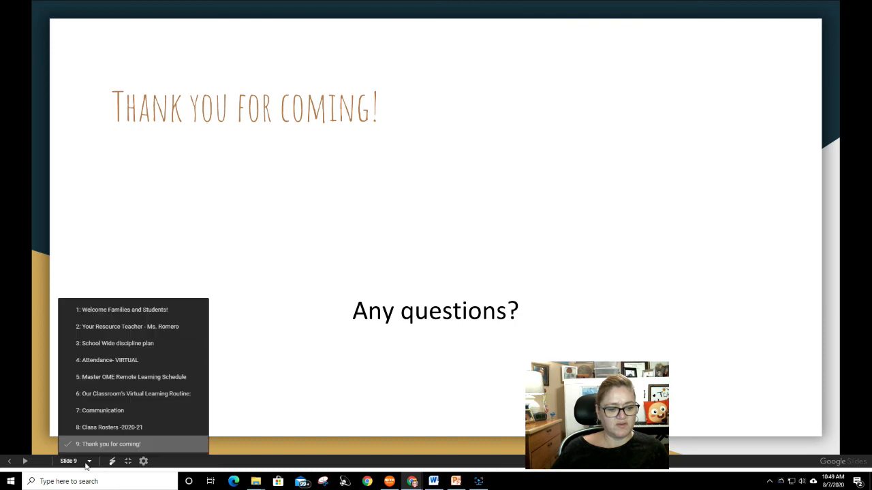
left_click(106, 311)
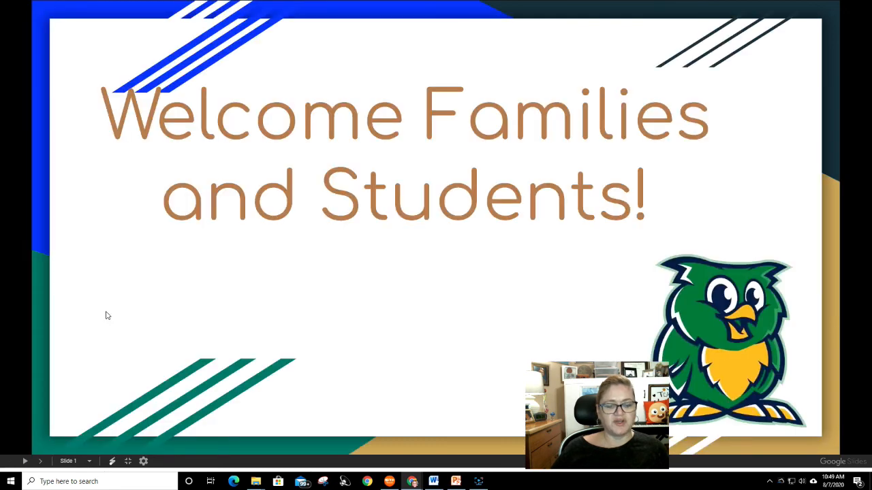
left_click(342, 337)
left_click(342, 337)
left_click(342, 337)
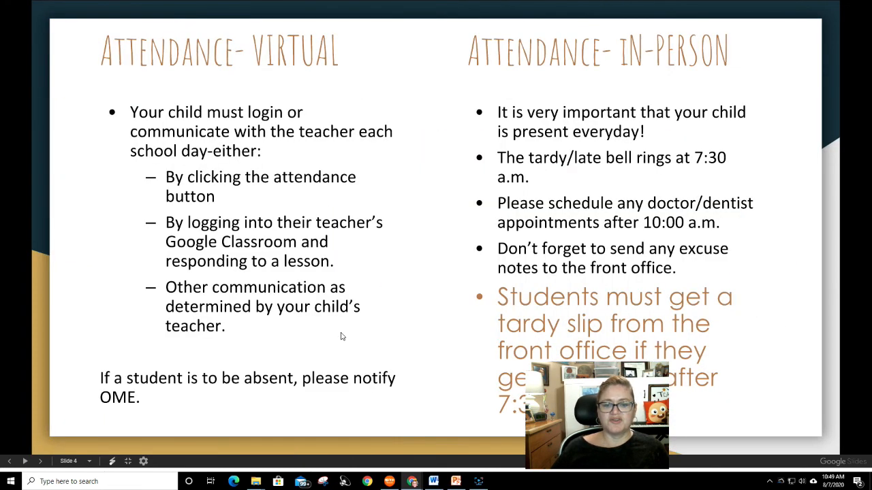
left_click(342, 336)
left_click(342, 336)
left_click(342, 337)
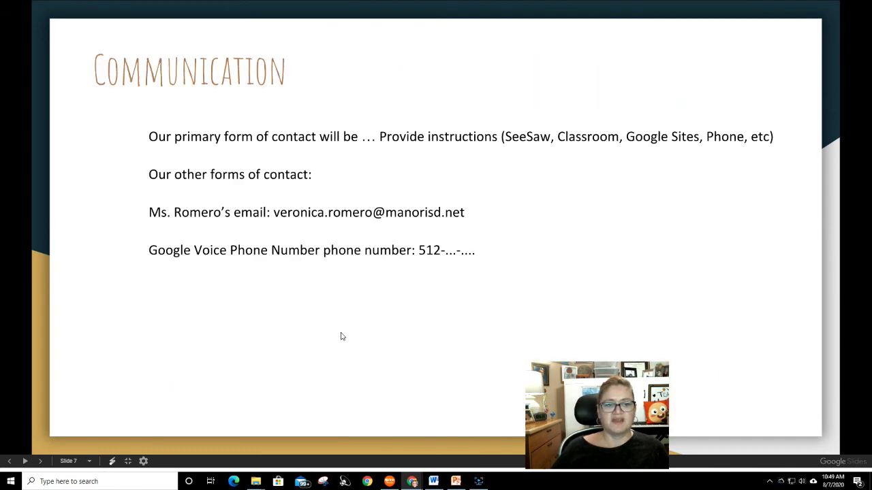
left_click(342, 337)
key("Right")
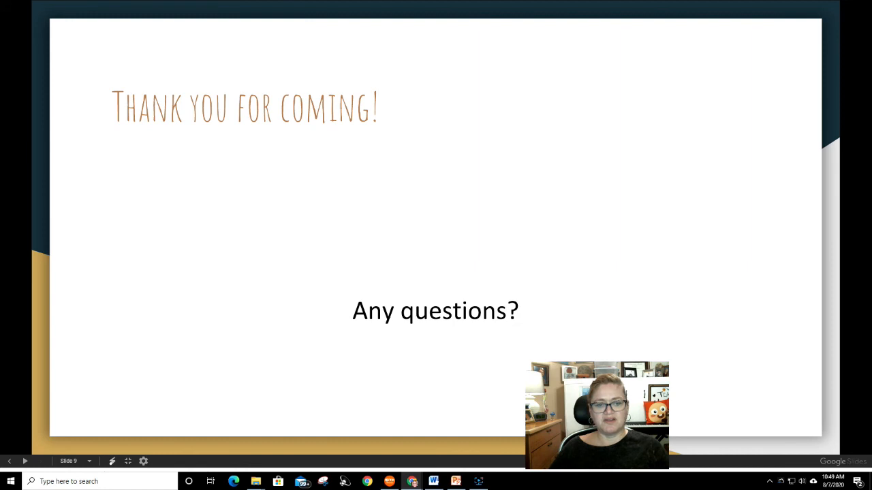
key("Escape")
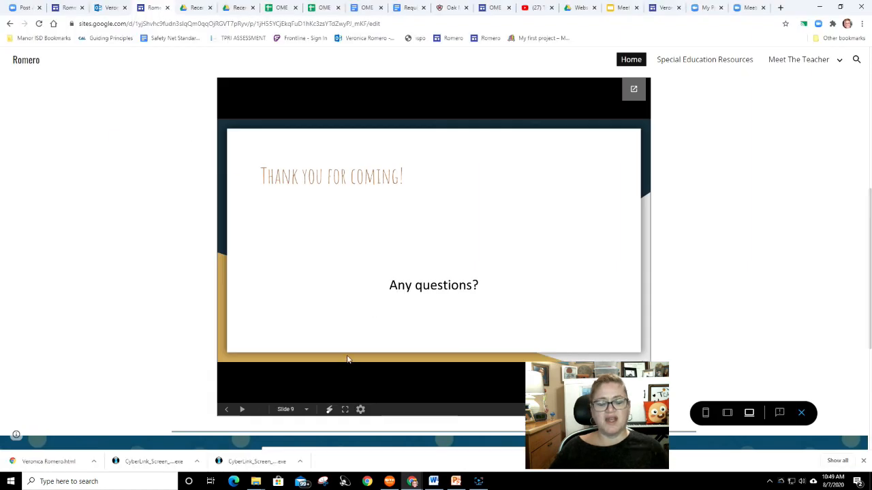
- Scroll down the previewed home page and test the Clever logo link
scroll(385, 370, "down", 2)
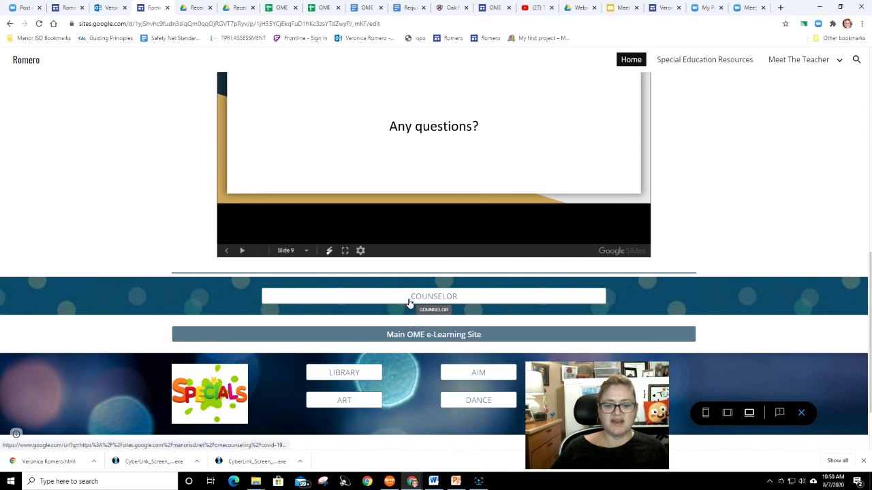
scroll(406, 404, "down", 2)
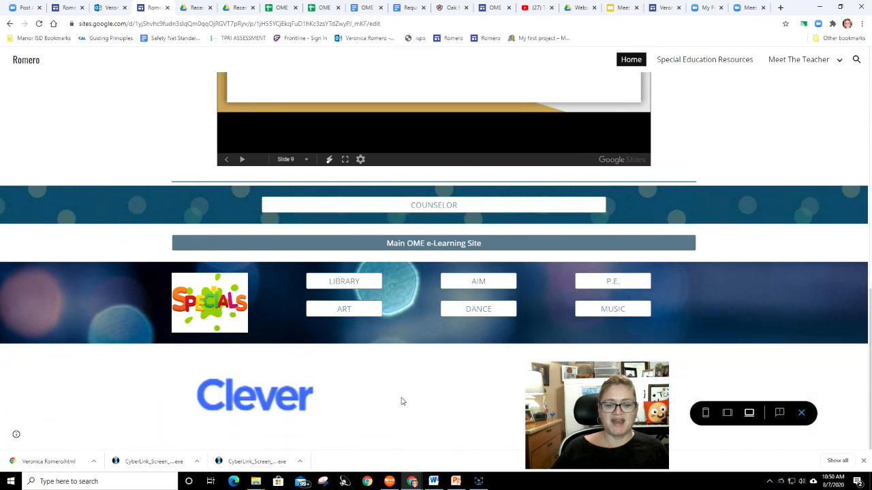
scroll(475, 243, "up", 2)
scroll(477, 281, "down", 2)
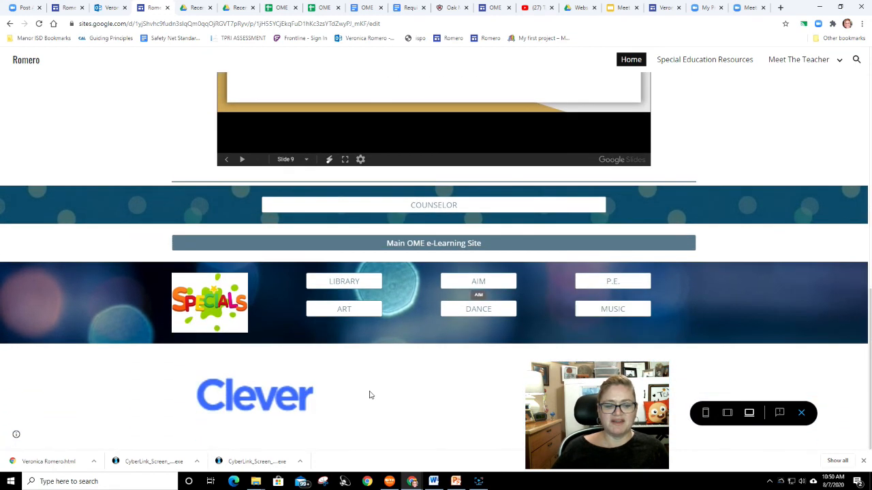
left_click(278, 408)
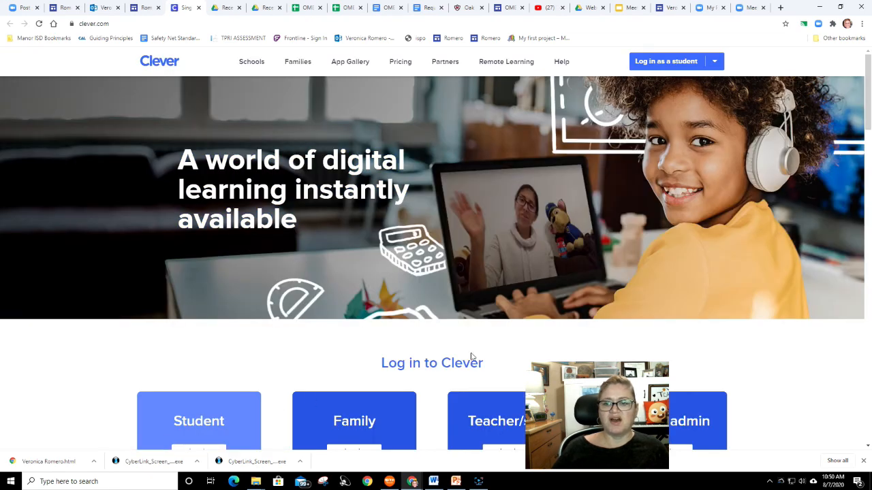
- Sign in to Clever through Google, choosing the teacher's account
left_click(667, 66)
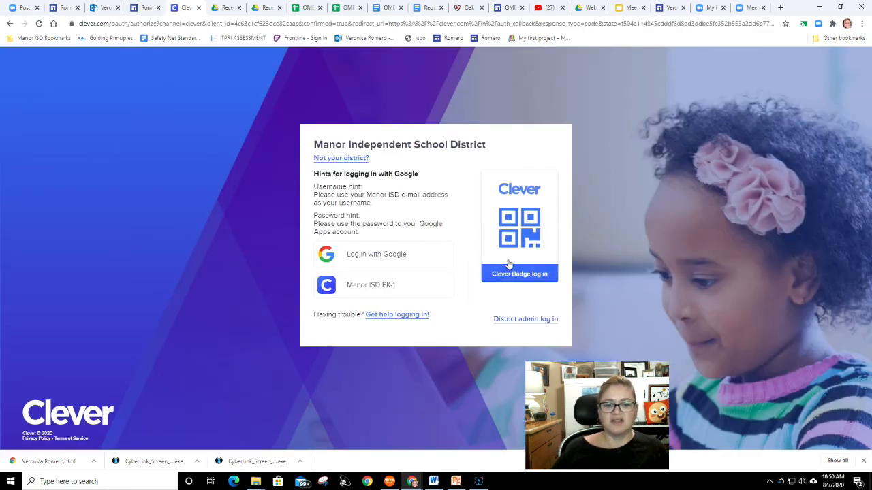
left_click(380, 258)
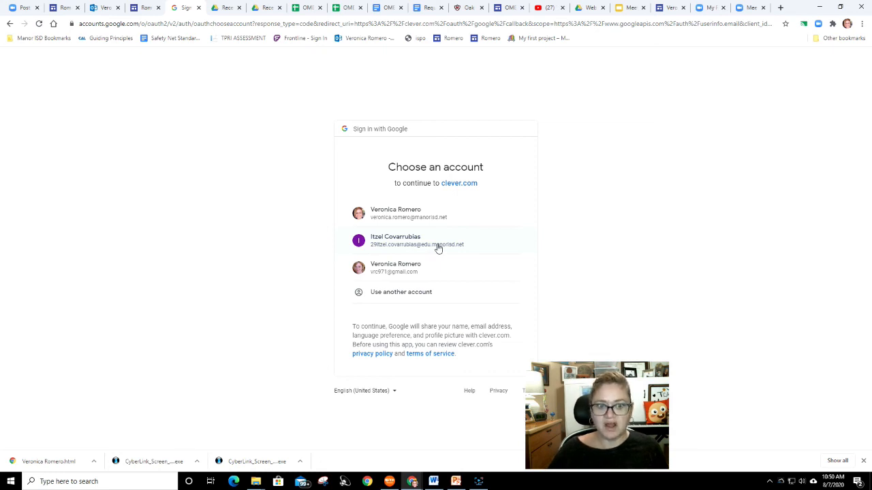
left_click(438, 246)
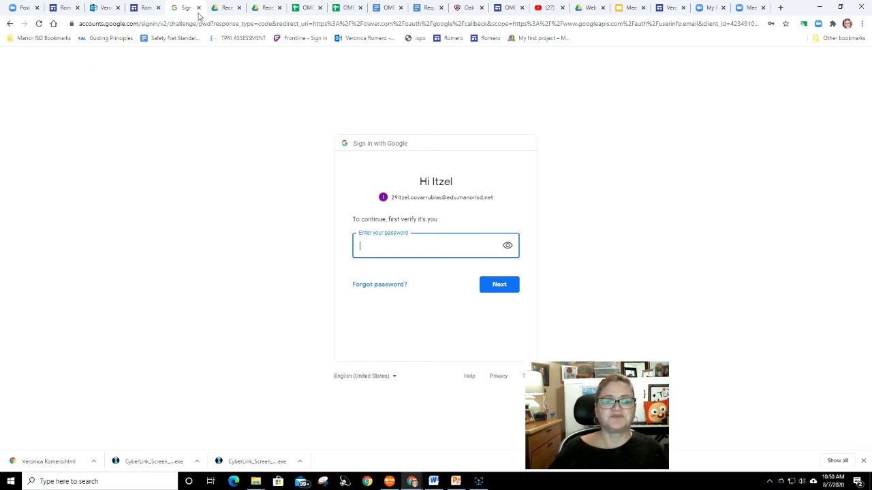
left_click(9, 24)
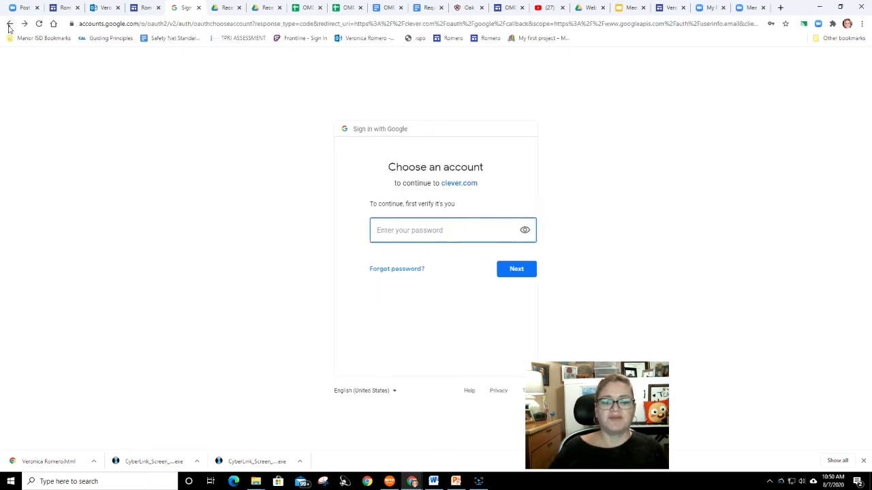
left_click(395, 224)
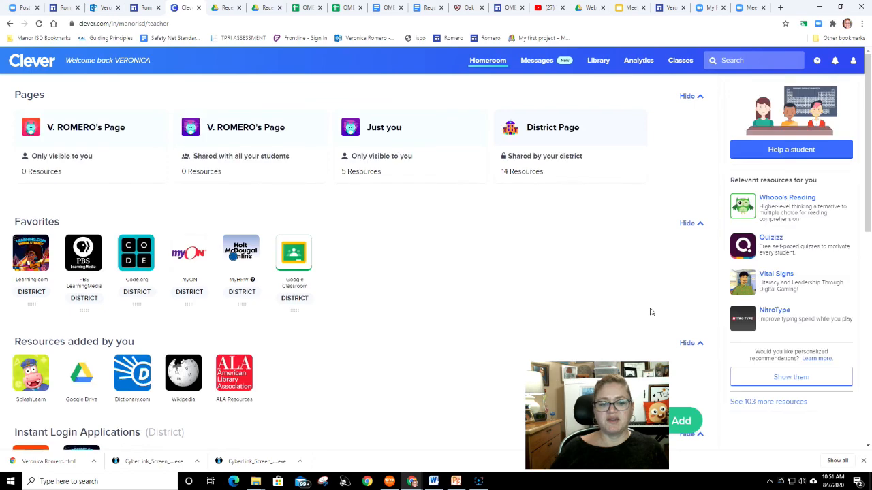
- Open Google Classroom from the Clever favorites, then close its tab
scroll(368, 304, "down", 3)
scroll(283, 115, "up", 2)
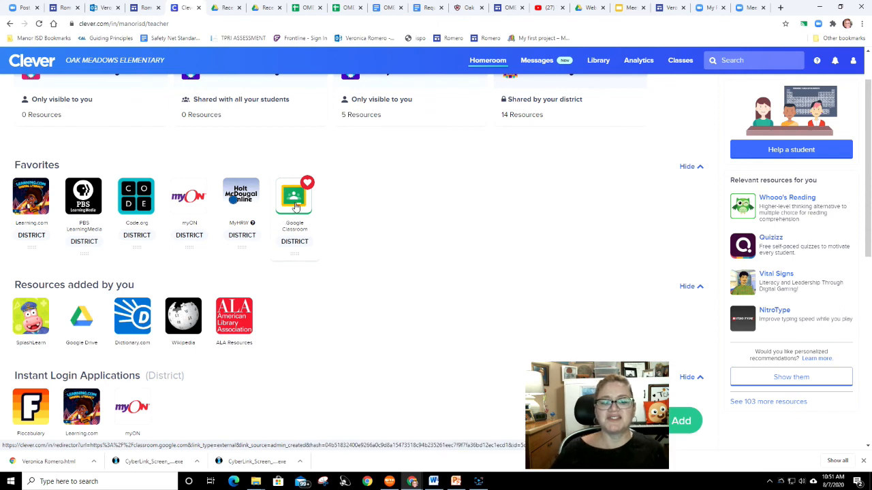
left_click(295, 206)
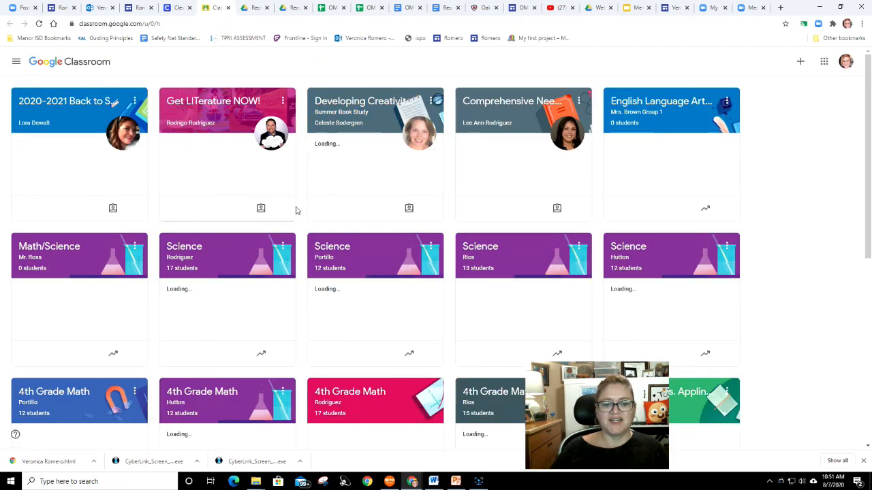
scroll(295, 210, "down", 5)
scroll(295, 210, "up", 5)
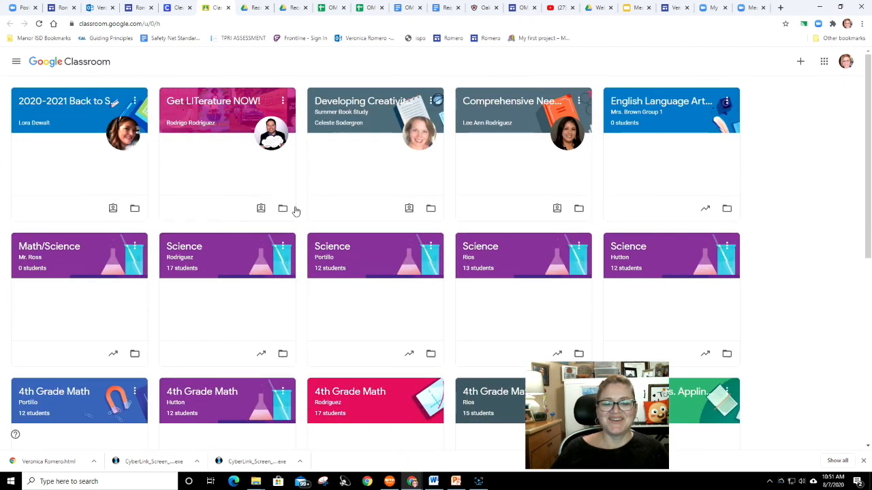
left_click(228, 9)
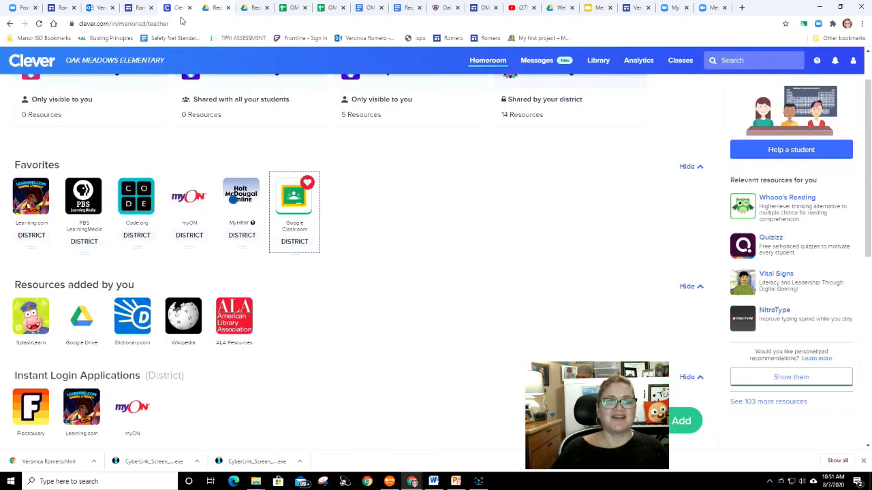
- Return to the Romero site preview and scroll back up through the home page
left_click(118, 11)
left_click(137, 9)
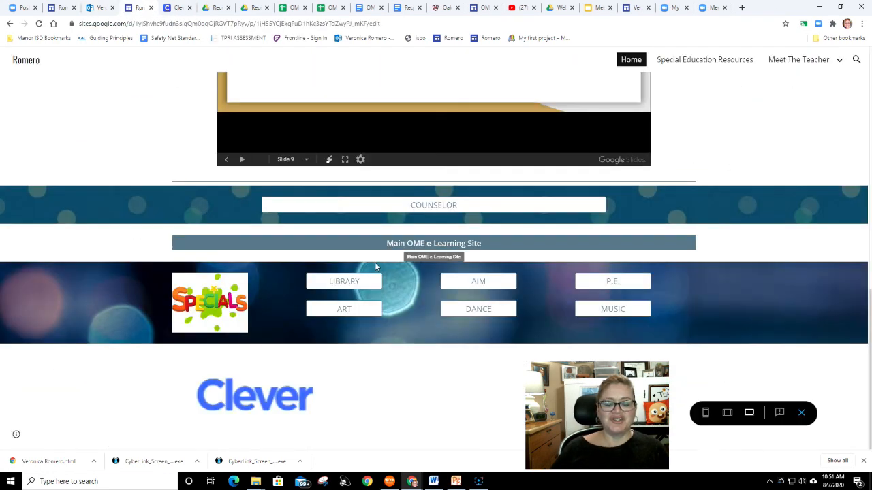
scroll(421, 297, "up", 5)
scroll(416, 296, "up", 1)
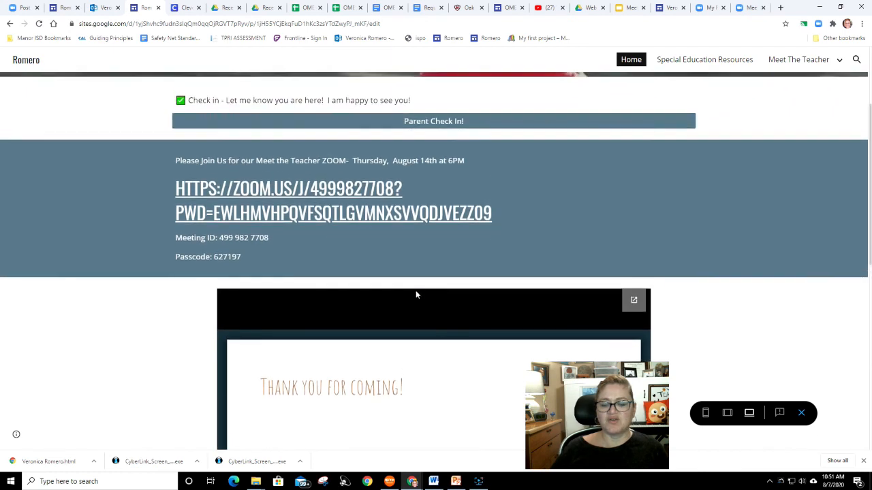
scroll(416, 292, "down", 4)
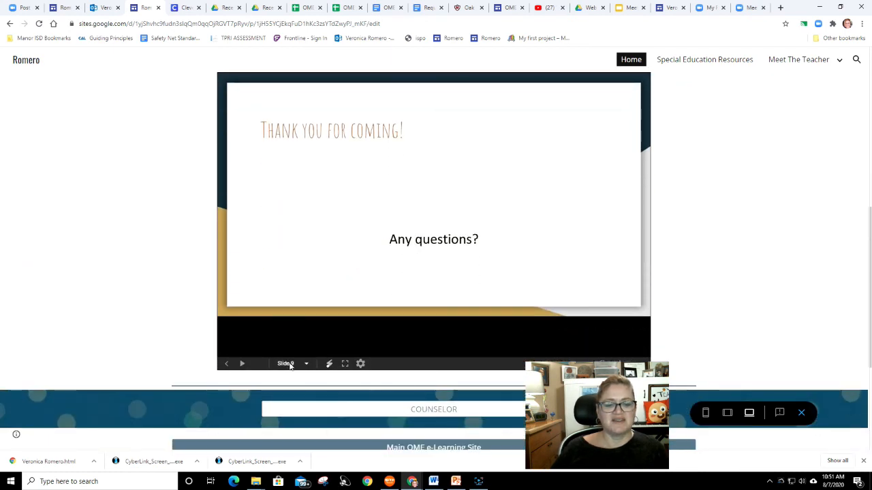
left_click(290, 365)
left_click(314, 211)
scroll(319, 217, "up", 3)
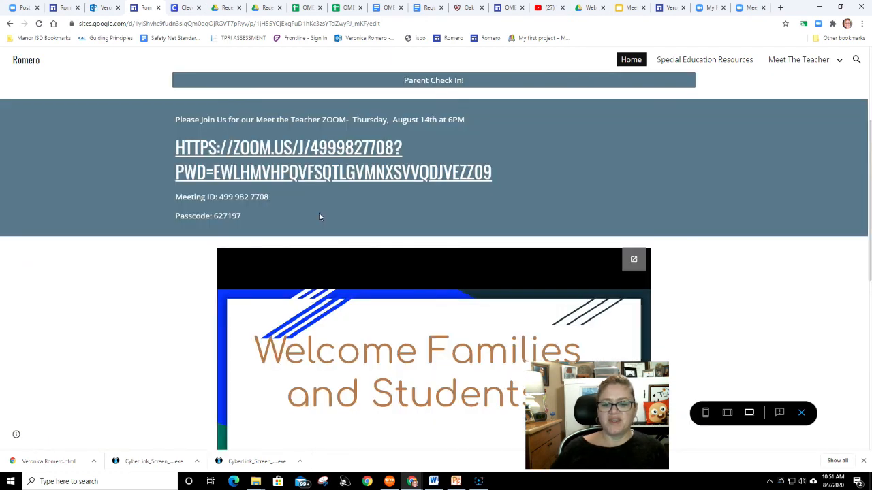